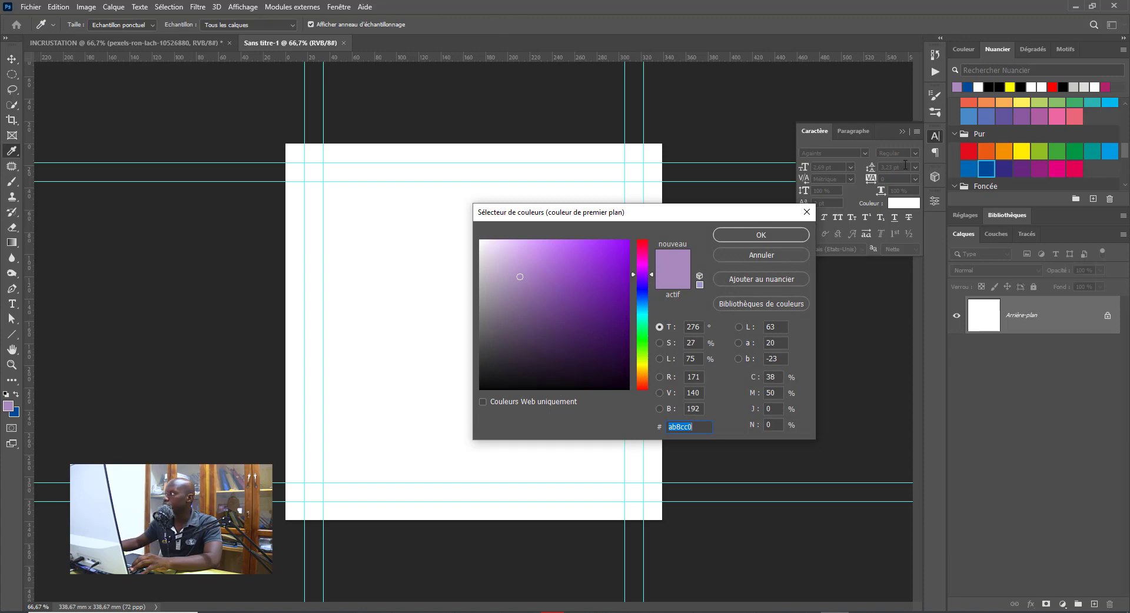
Set the foreground colour to a pure cyan with C at 100% and M, J and N at 0%
scroll(1064, 160, up, 1)
click(1109, 117)
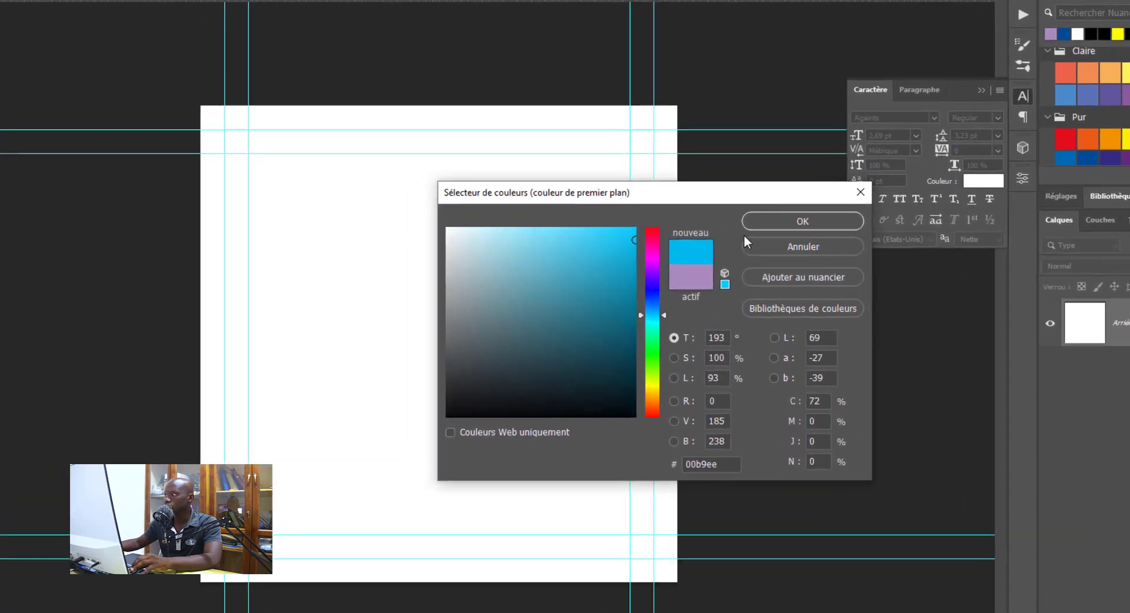
double_click(817, 401)
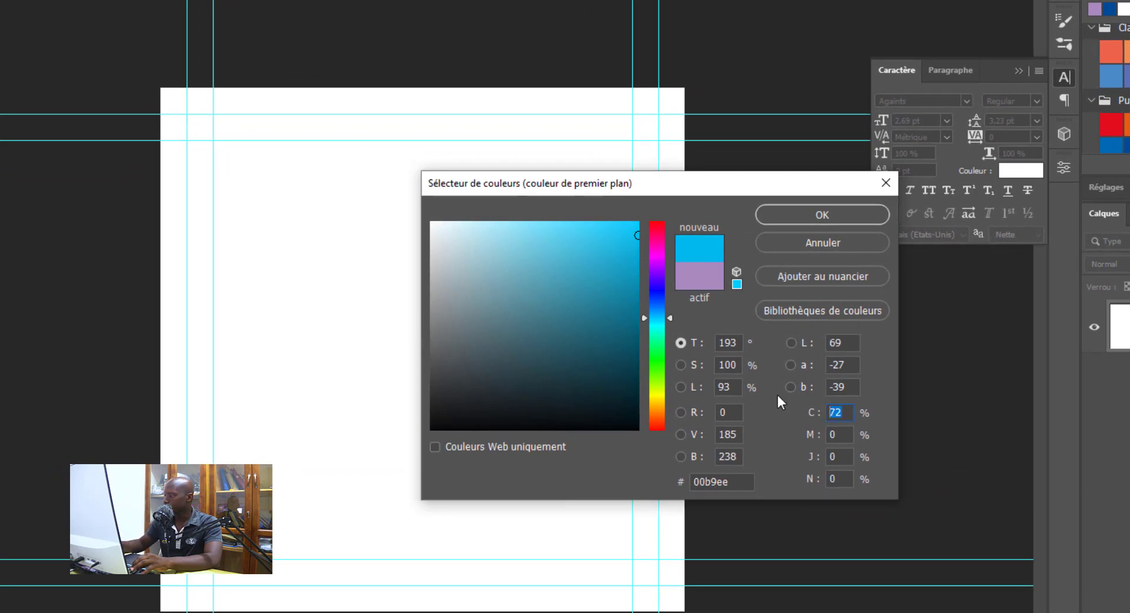
text(100)
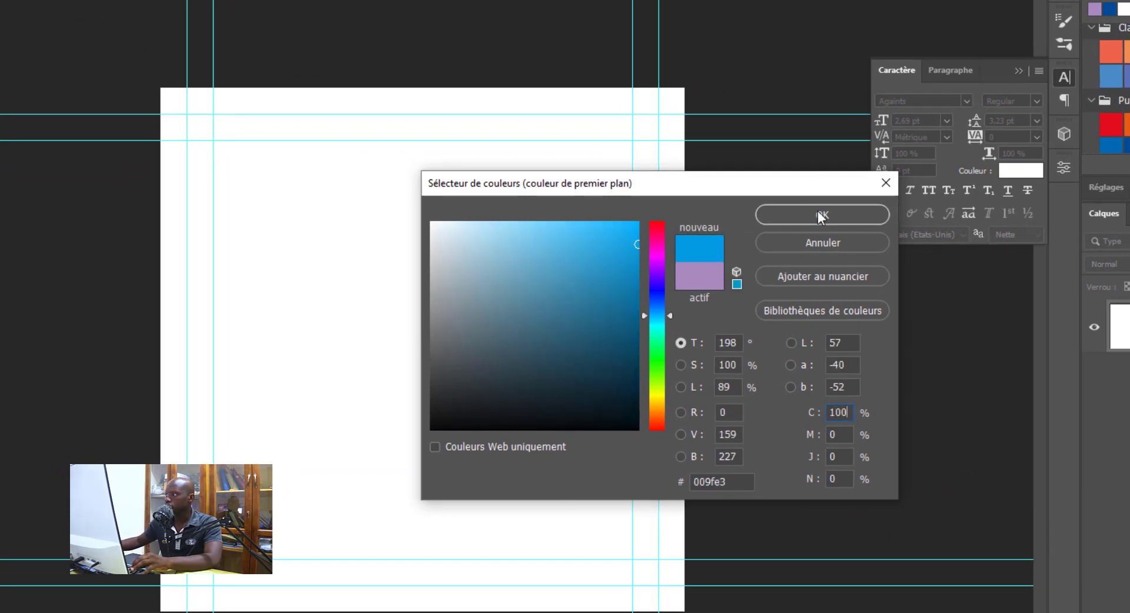
click(805, 215)
Set the background colour to a dark violet-blue with C 100% and M 100%
click(14, 415)
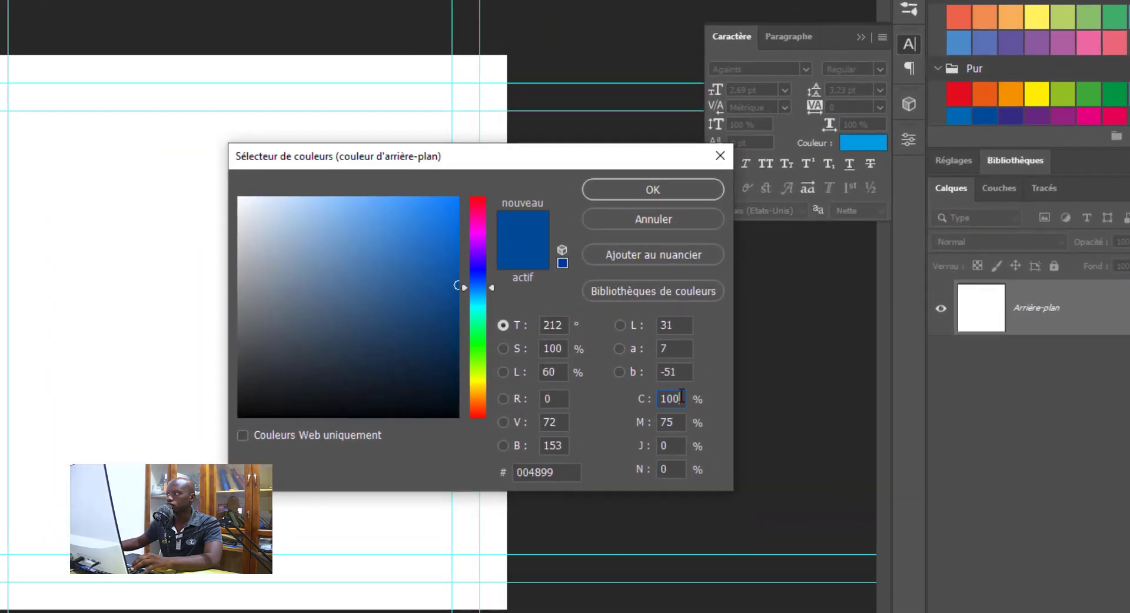
drag(778, 376, 741, 375)
drag(682, 425, 645, 415)
text(100)
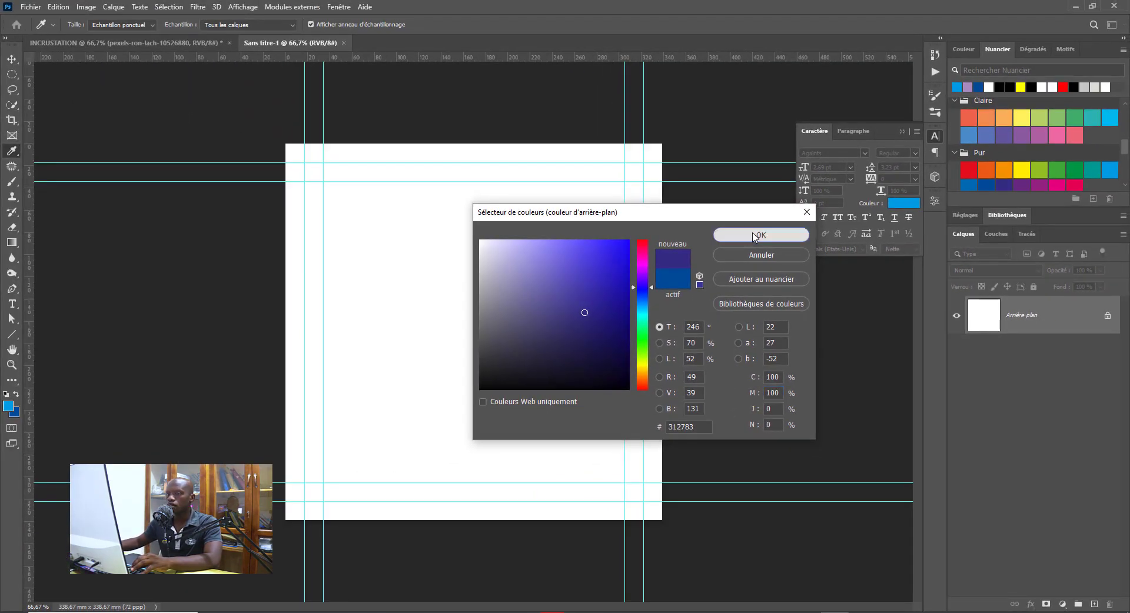
click(653, 189)
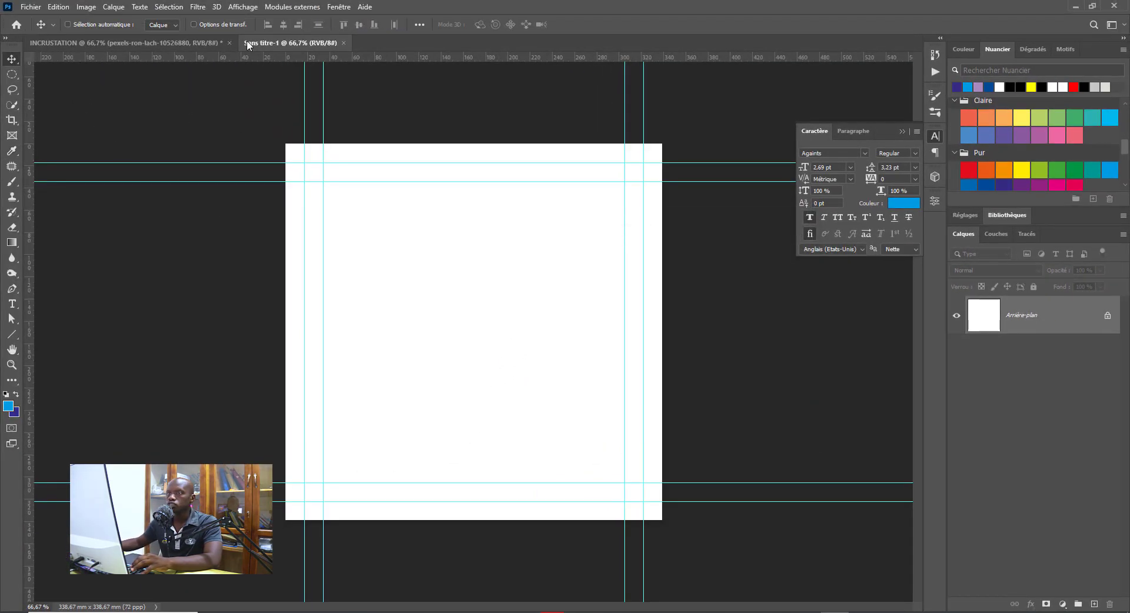
Fill the background layer with a radial foreground-to-background gradient running from the canvas centre to its lower-right corner
click(12, 242)
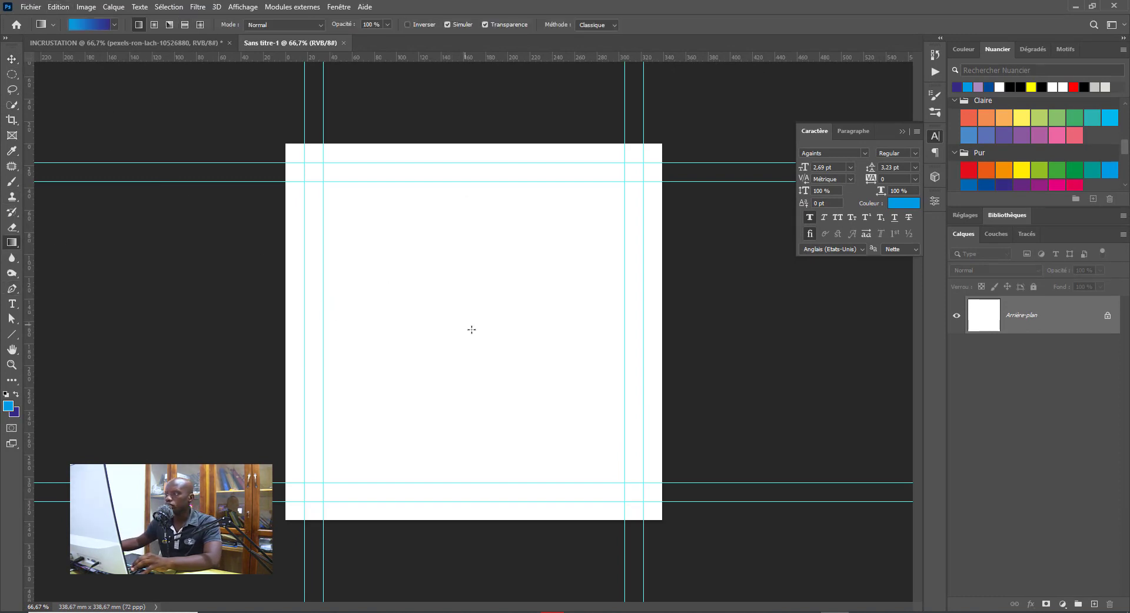
drag(471, 330, 671, 524)
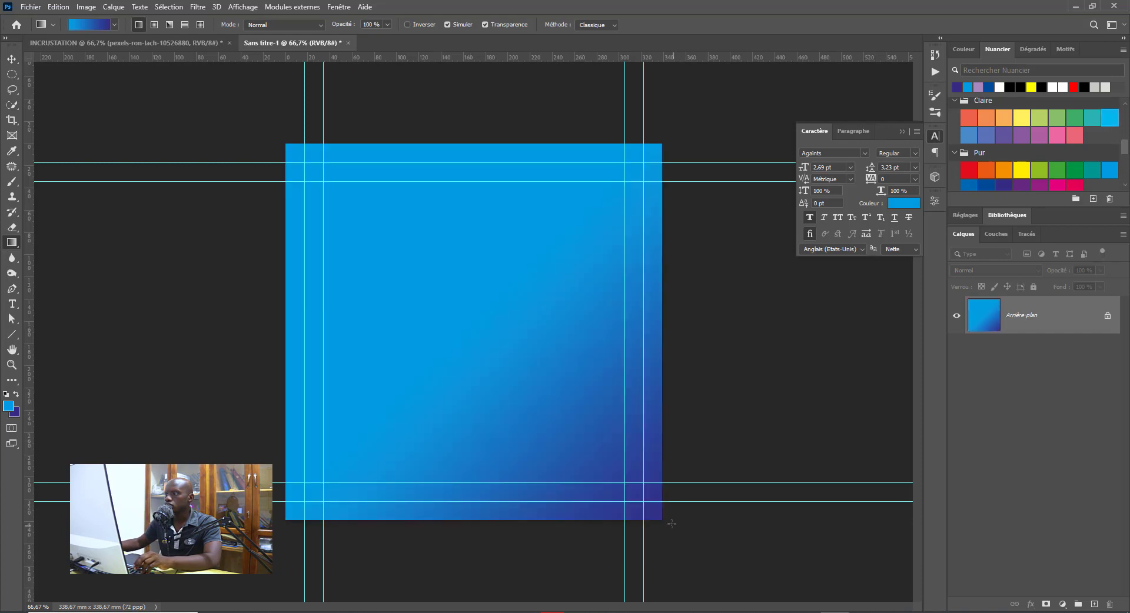
click(155, 24)
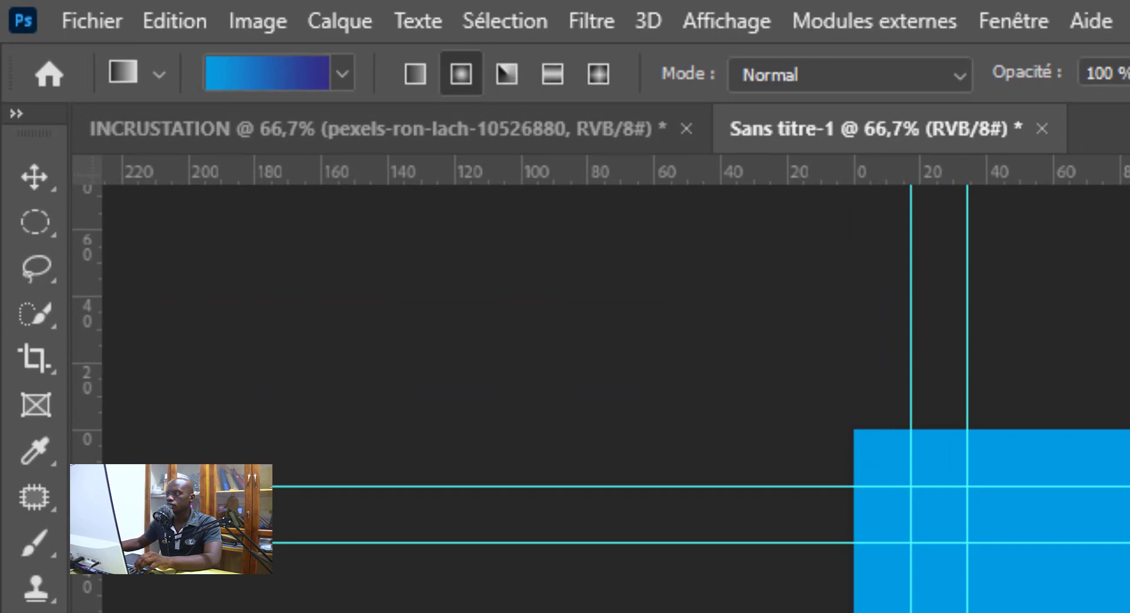
drag(1119, 600, 1129, 612)
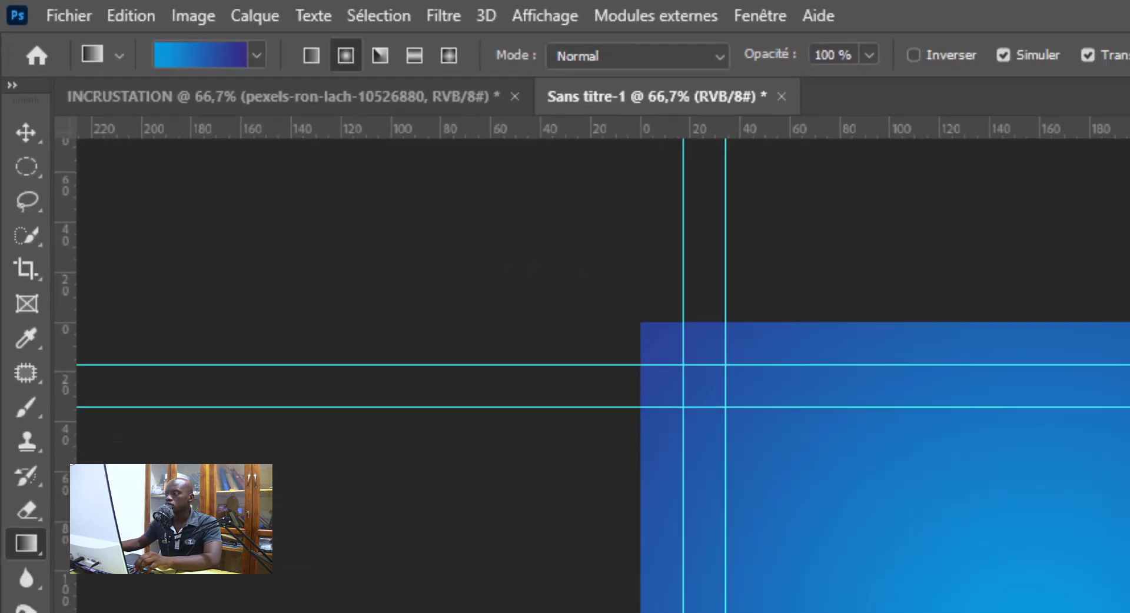
drag(469, 318, 670, 526)
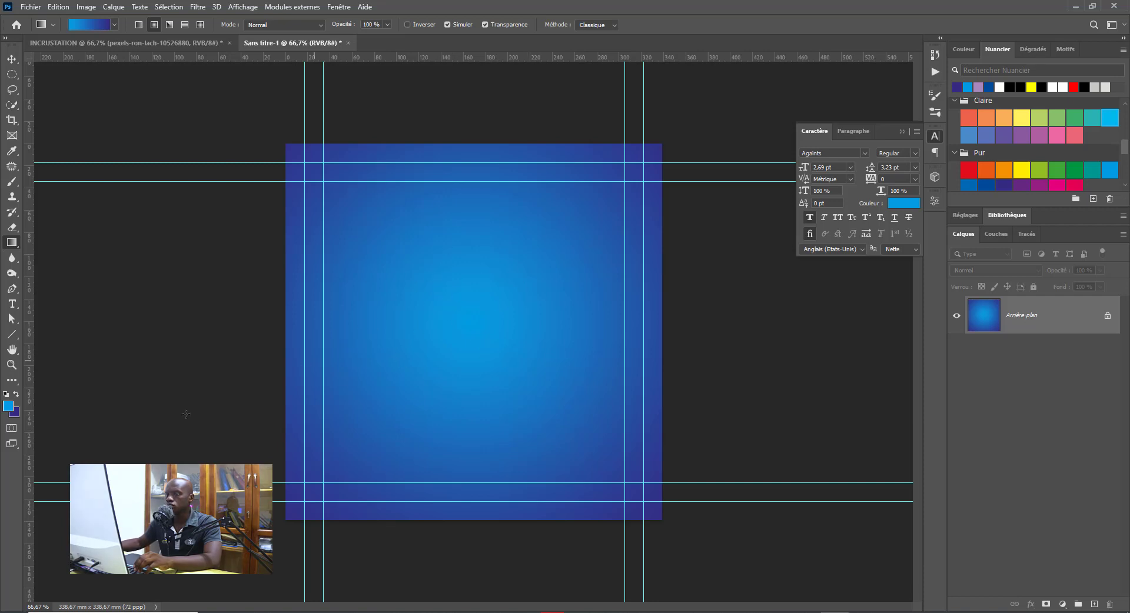
Swap the foreground and background colours back and forth
click(14, 394)
click(14, 394)
click(15, 394)
click(14, 394)
click(15, 395)
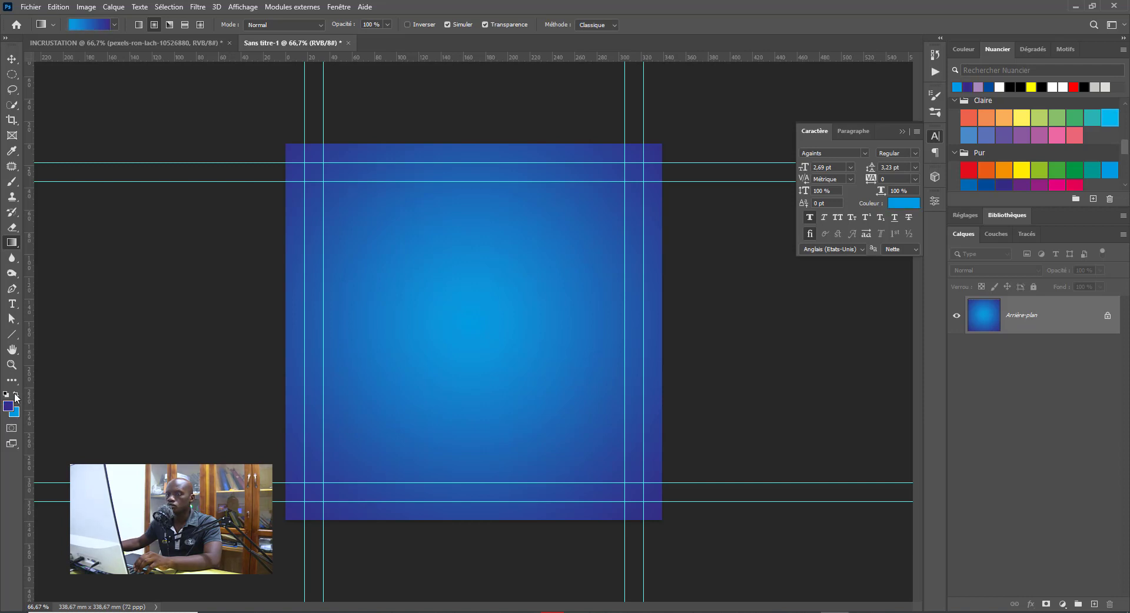
click(15, 394)
click(14, 395)
click(15, 395)
click(15, 394)
click(15, 395)
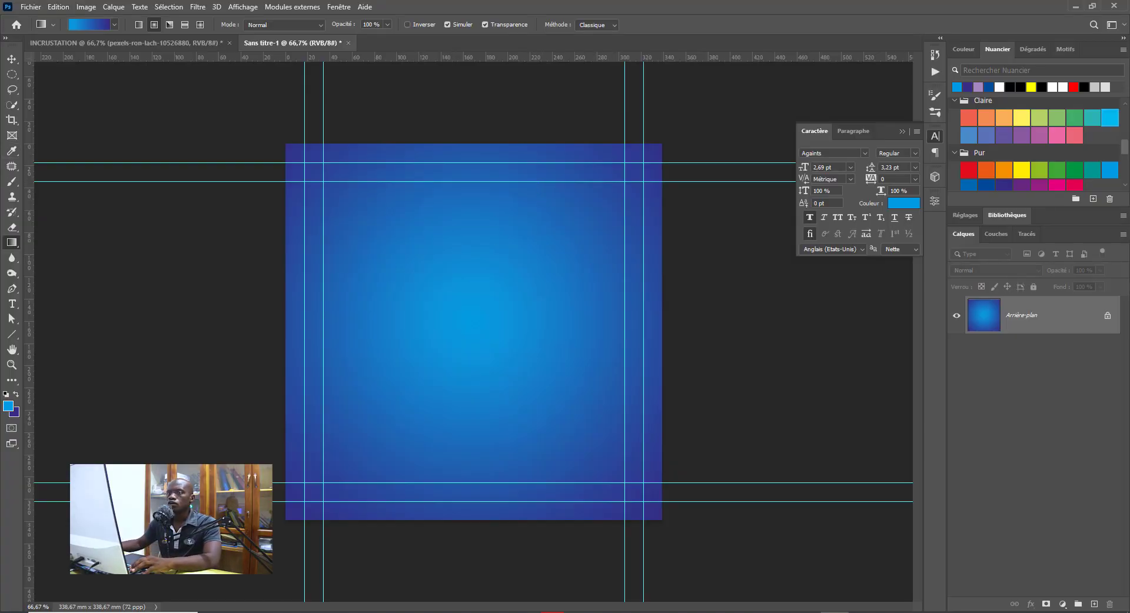
Add a text layer containing the letter V near the middle of the canvas
click(12, 304)
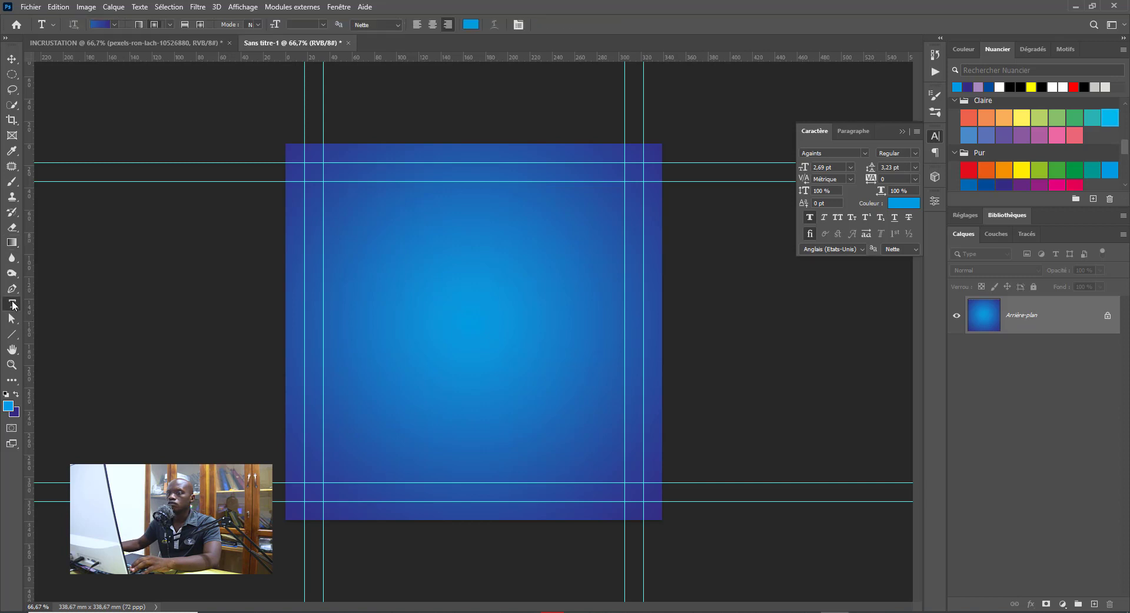
click(457, 343)
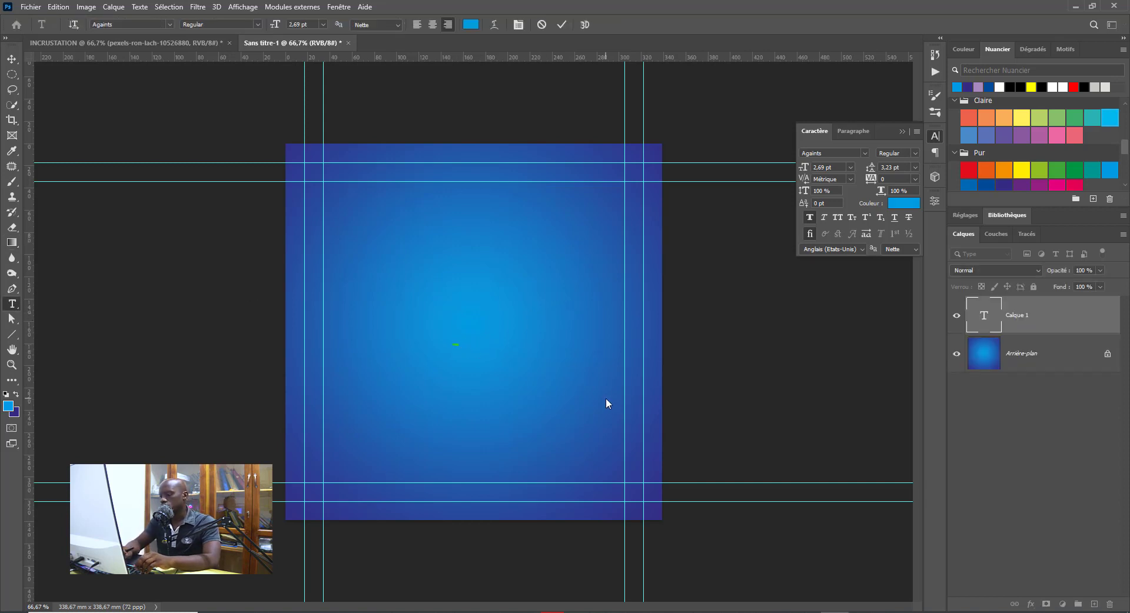
text(V)
key(ctrl+Return)
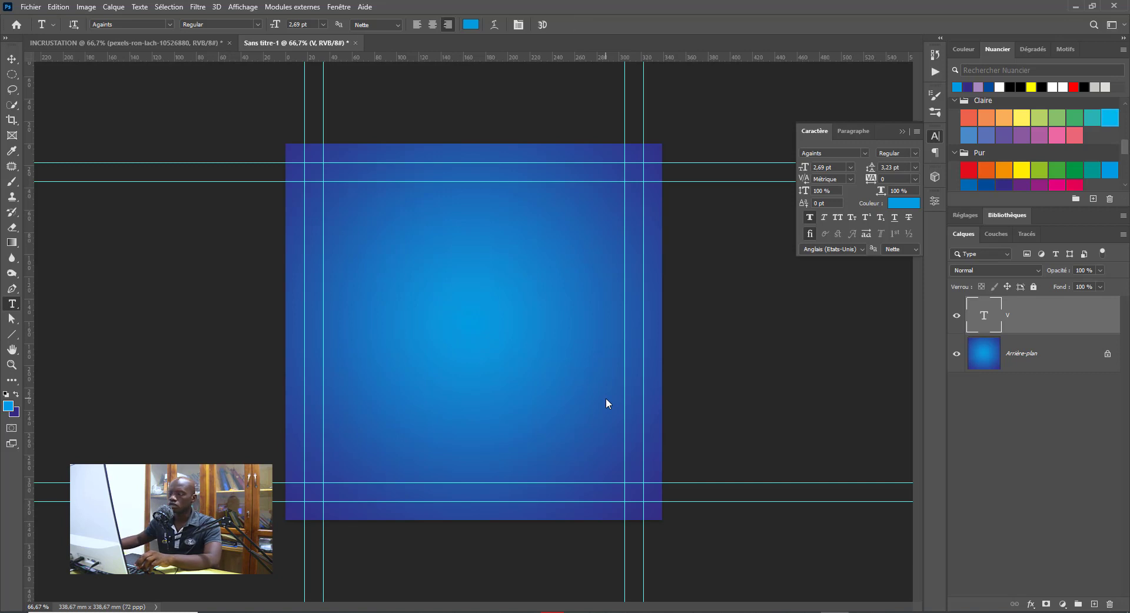
Enlarge the letter V to about 757 pt and place it over the middle of the canvas
key(ctrl+t)
drag(461, 341, 809, 118)
drag(502, 226, 499, 401)
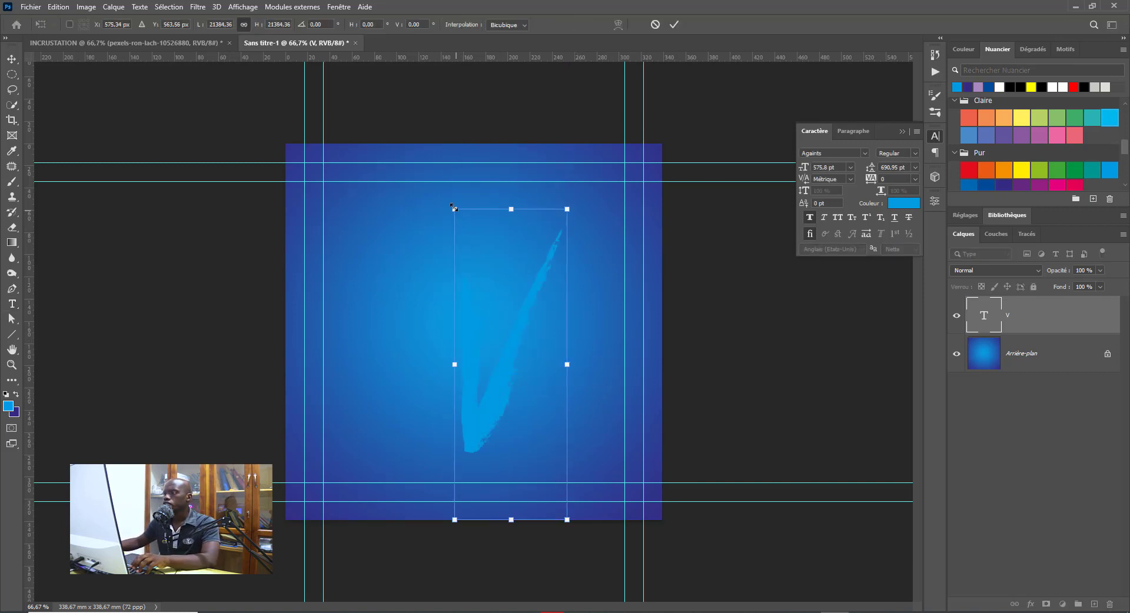
drag(455, 209, 419, 110)
mouse_move(500, 302)
mouse_down()
mouse_move(500, 337)
mouse_move(501, 321)
mouse_up()
key(Return)
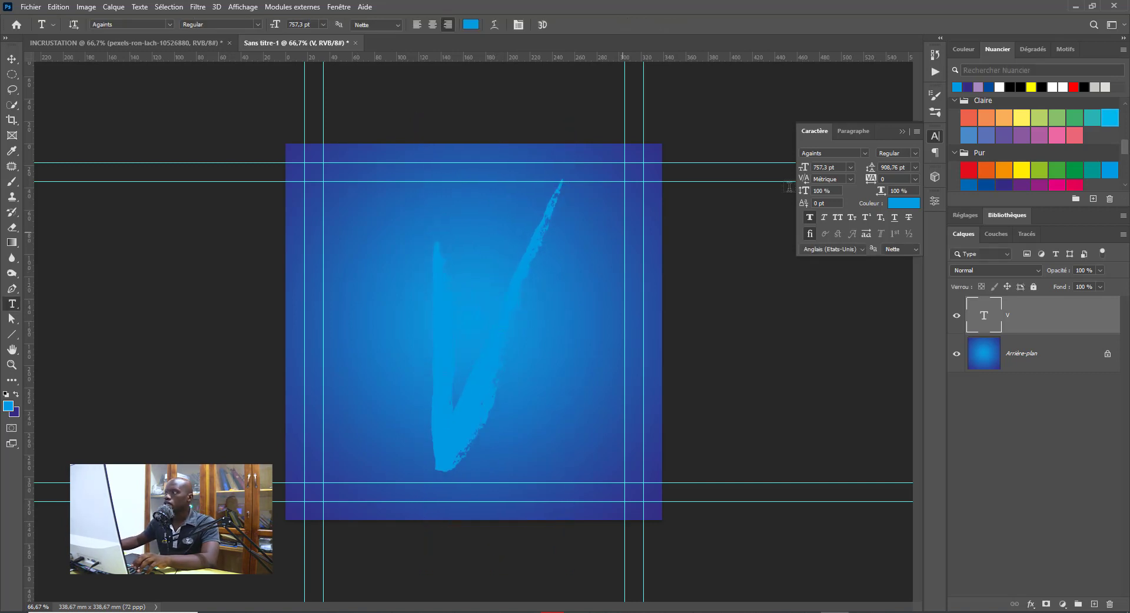
Change the text colour of the letter V to white (ffffff)
click(915, 208)
click(481, 240)
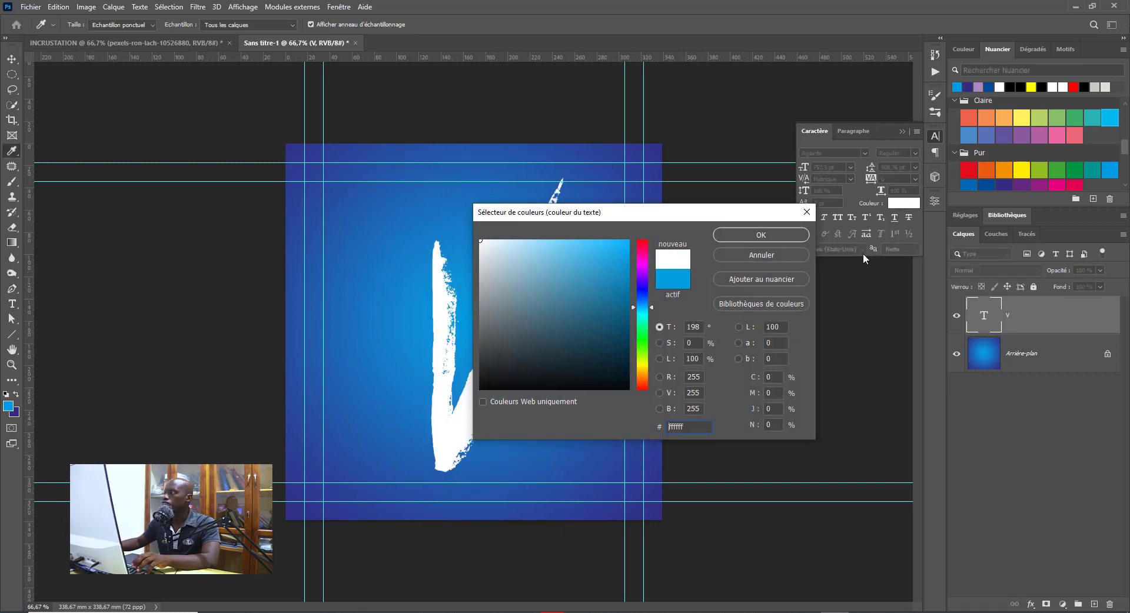
click(758, 237)
Pick white from the CMJN grey-level swatches as the foreground colour
scroll(1049, 140, up, 5)
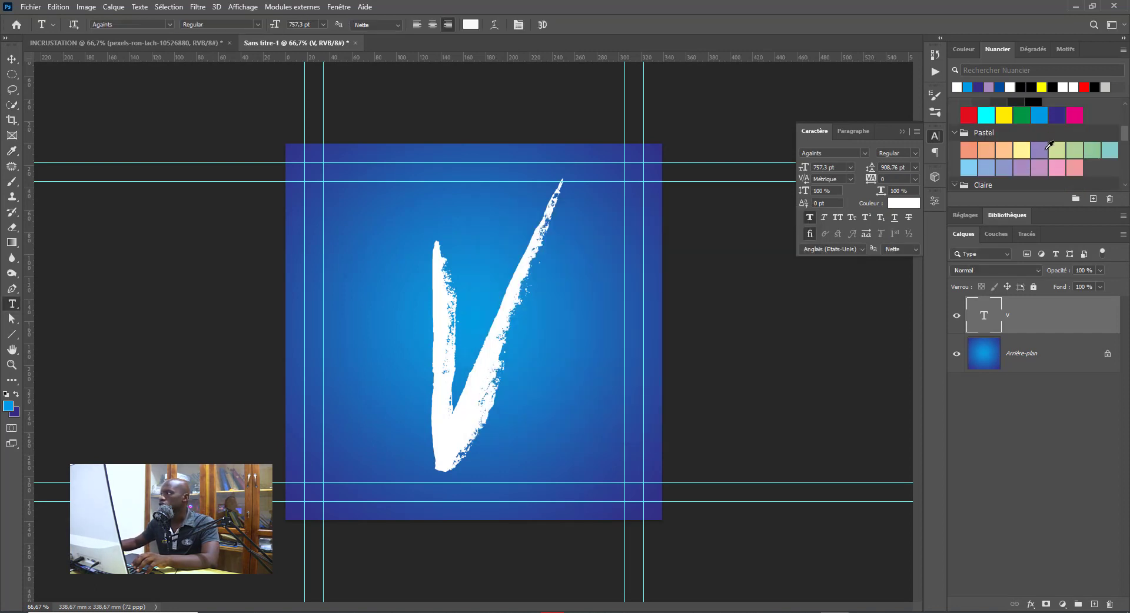
scroll(1049, 140, up, 1)
click(980, 140)
scroll(988, 149, up, 3)
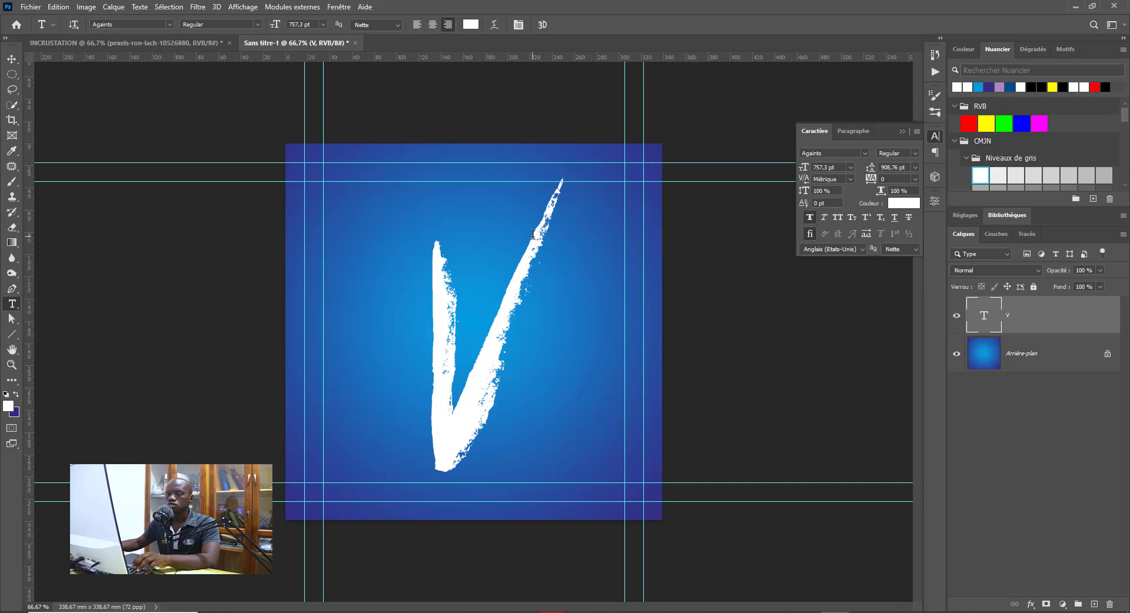
Move the letter V slightly to the left on the canvas
click(12, 60)
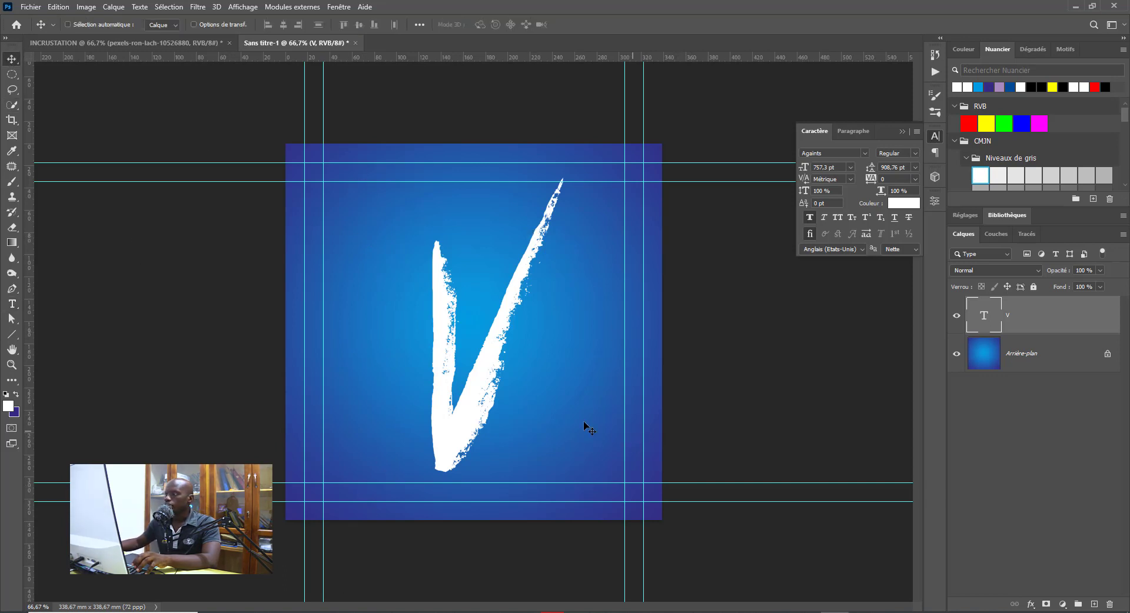
drag(476, 385, 461, 383)
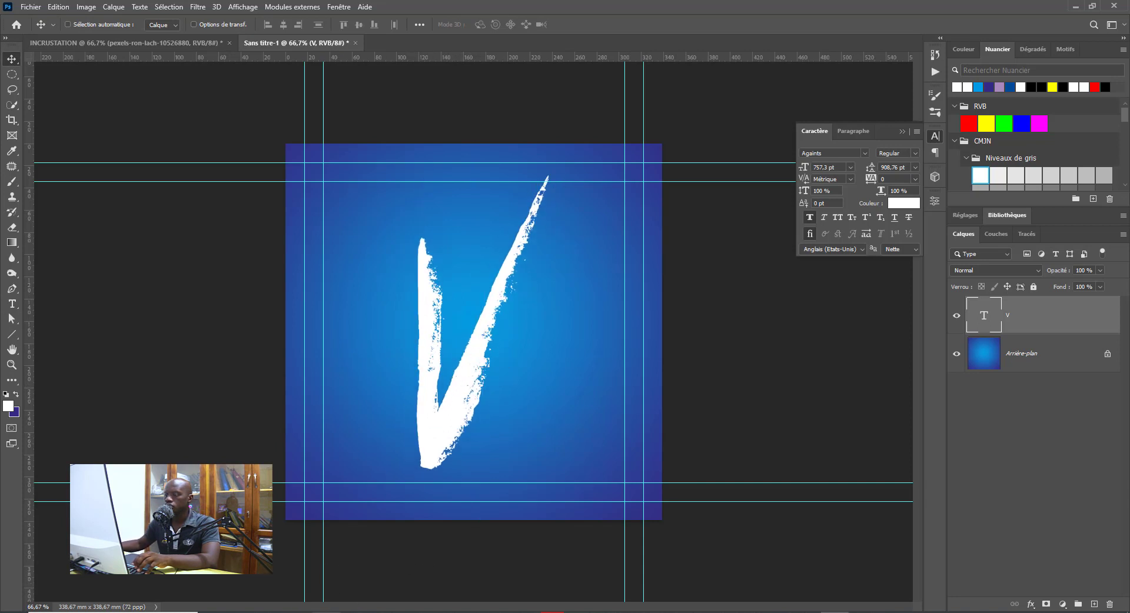
Place the crumpled paper image pexels-ron-lach-10526880 from the Downloads folder and shift it towards the canvas's left side
mouse_move(312, 612)
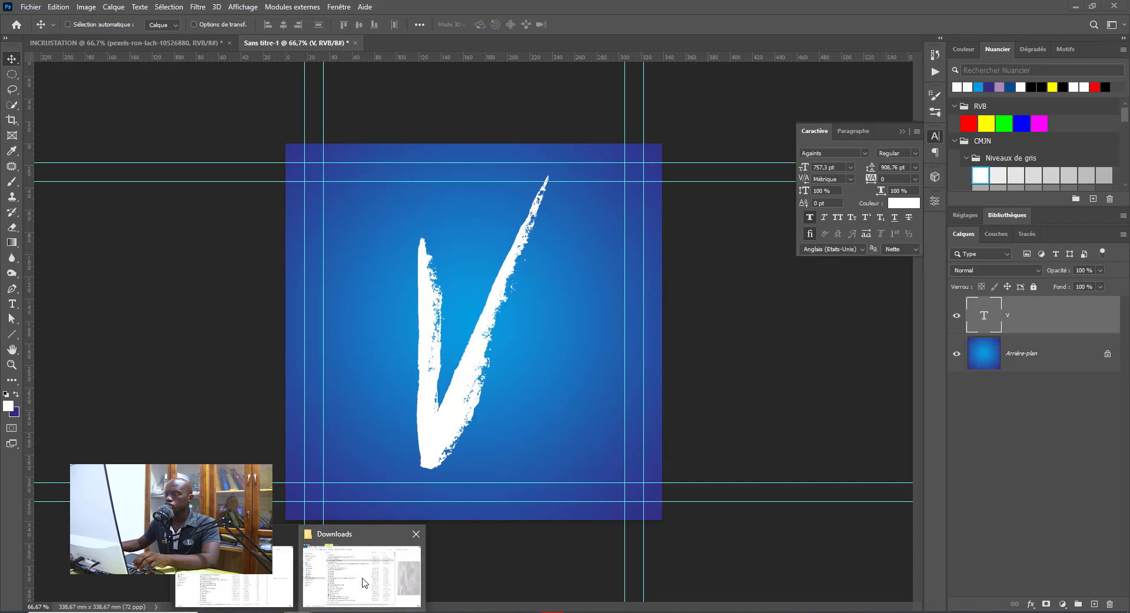
click(363, 583)
drag(241, 123, 395, 552)
drag(524, 308, 423, 290)
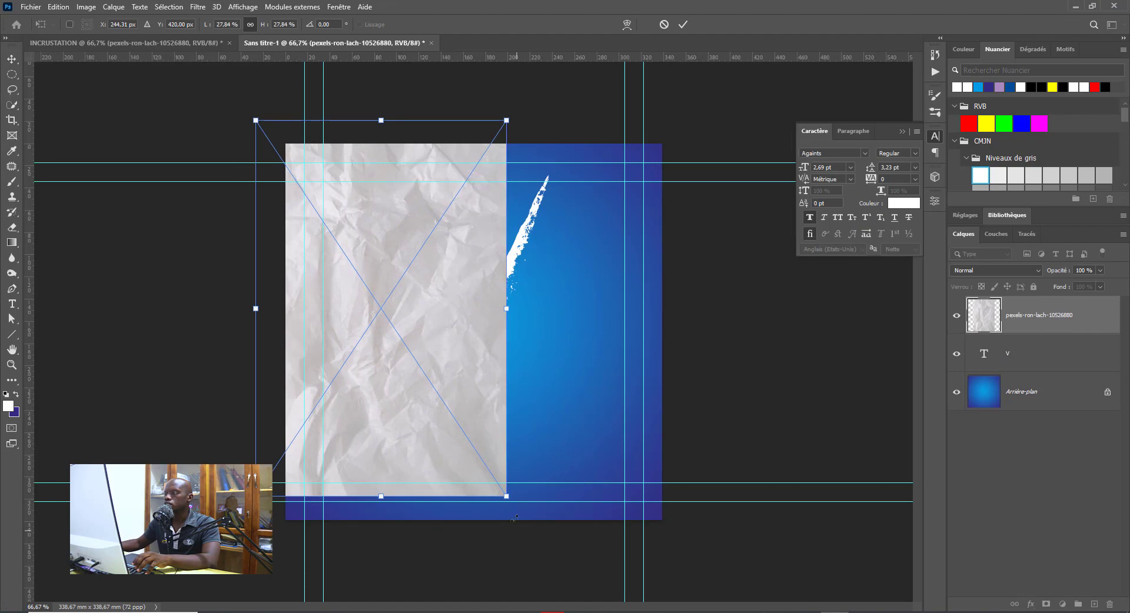
Rotate the paper image by -90° and scale it to about 44% so that it covers the whole canvas
drag(505, 498, 599, 143)
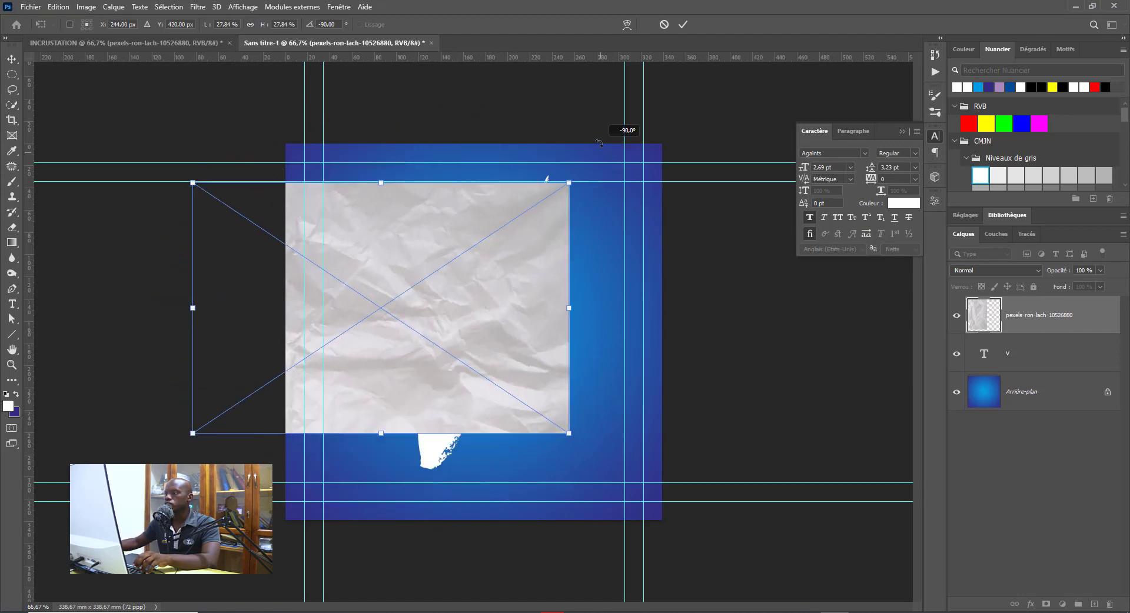
drag(568, 183, 783, 41)
drag(653, 301, 636, 408)
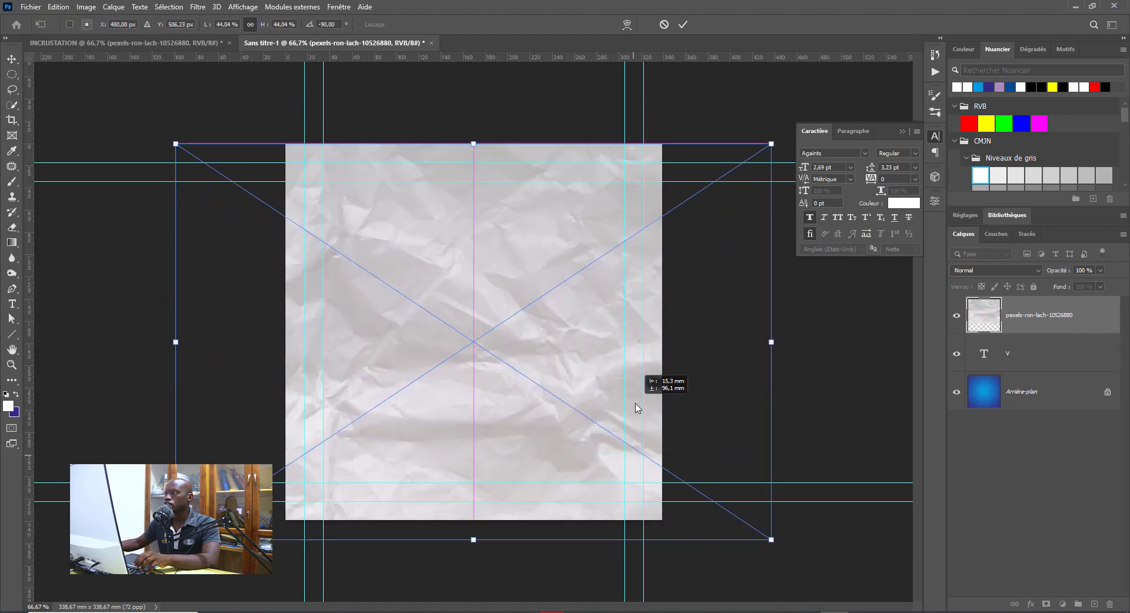
drag(416, 255, 439, 250)
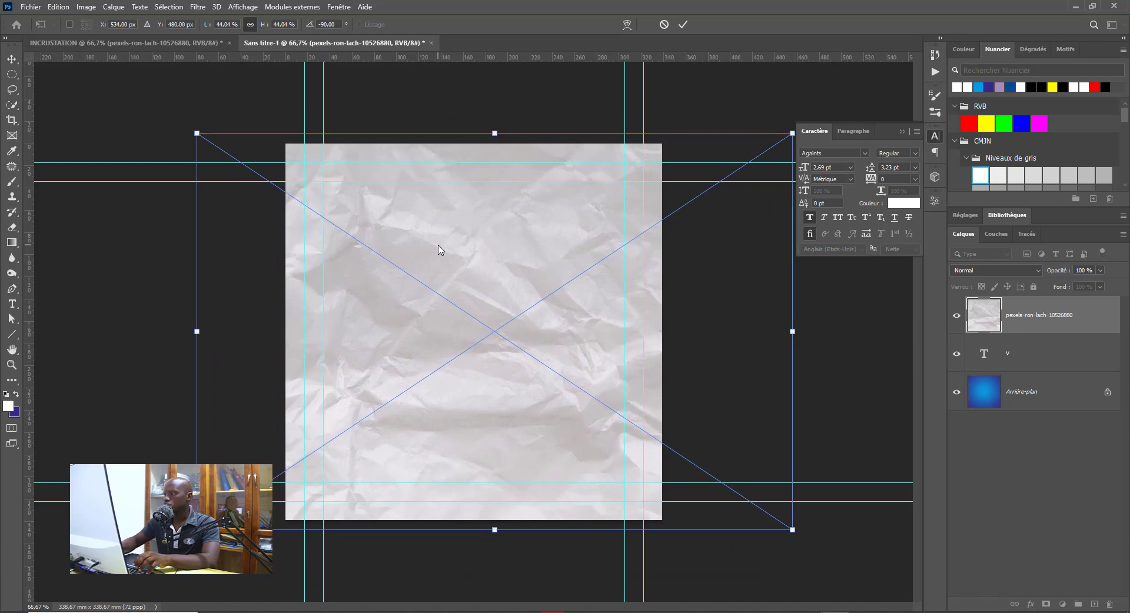
key(Return)
Move the paper texture layer below the V text layer and set its blending mode to Produit
drag(1043, 318, 1039, 370)
click(126, 43)
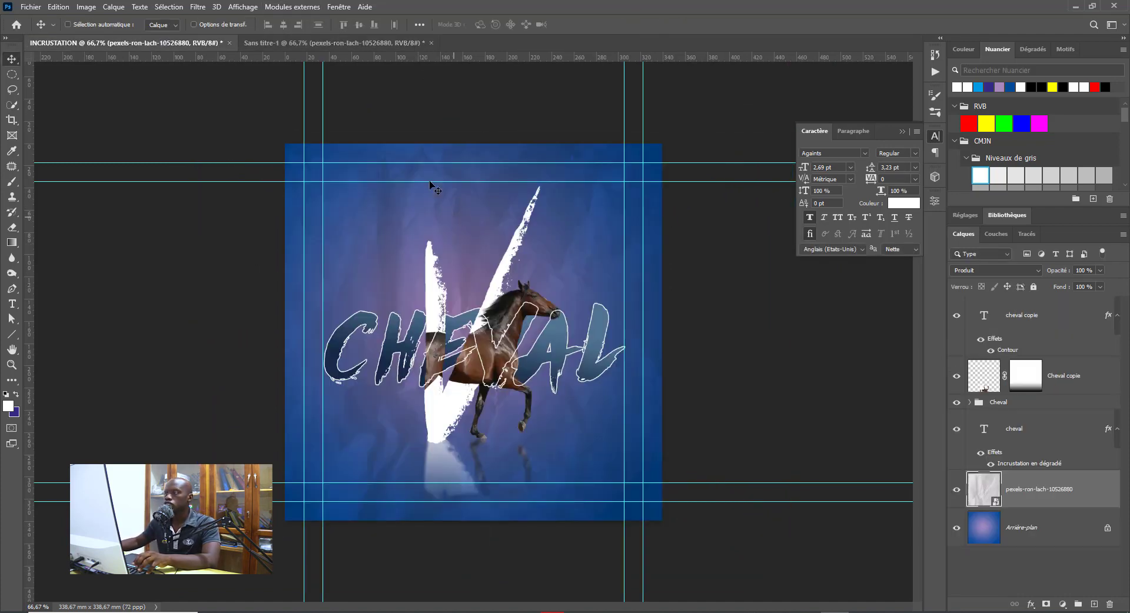
click(352, 45)
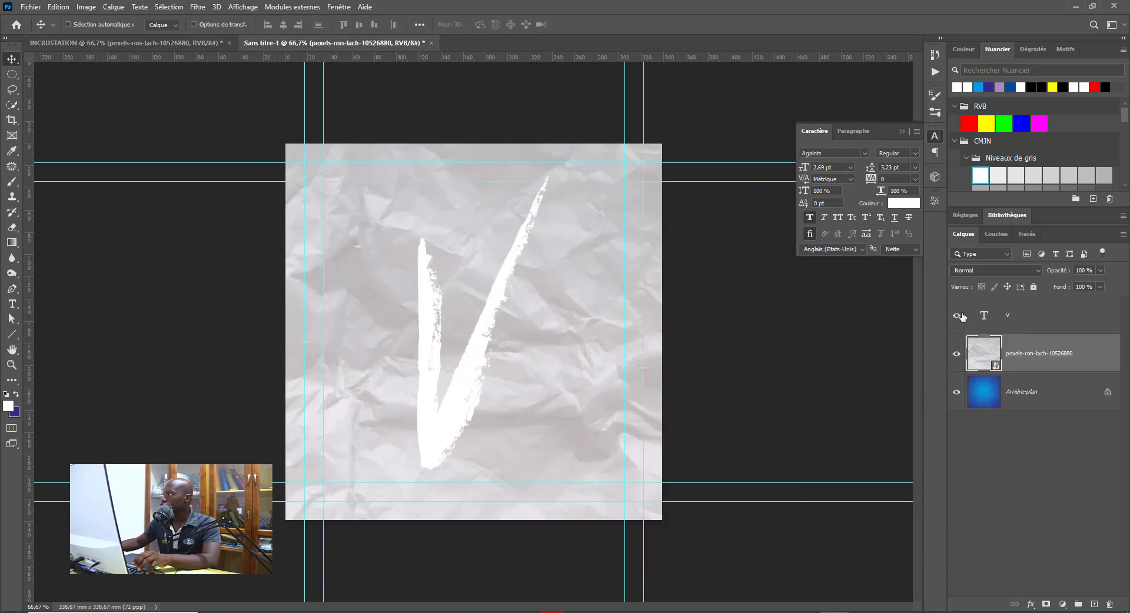
click(1015, 271)
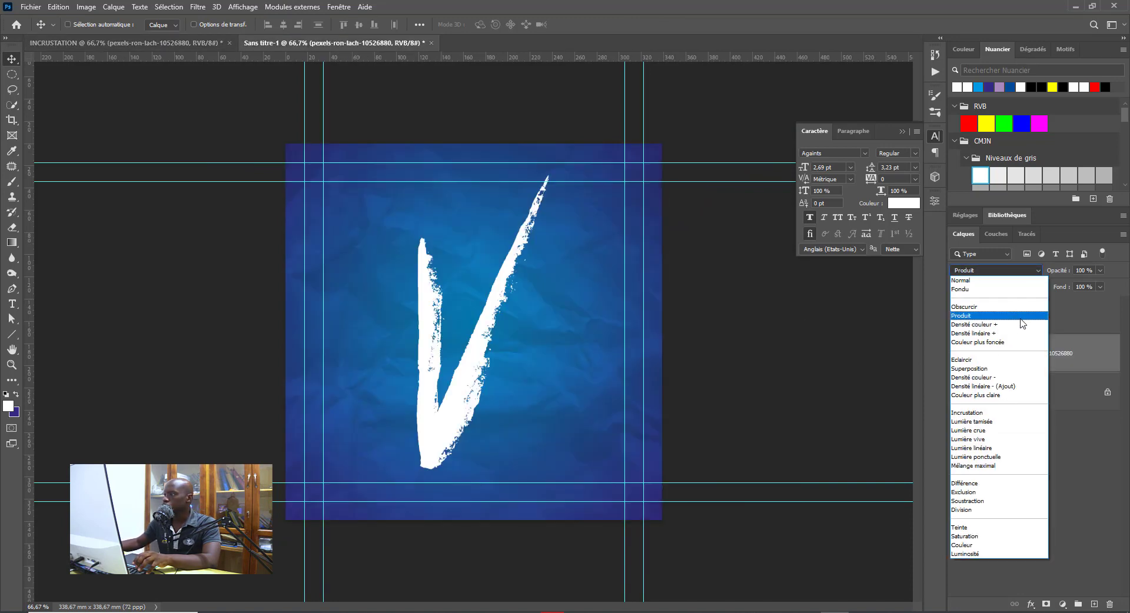
click(1020, 317)
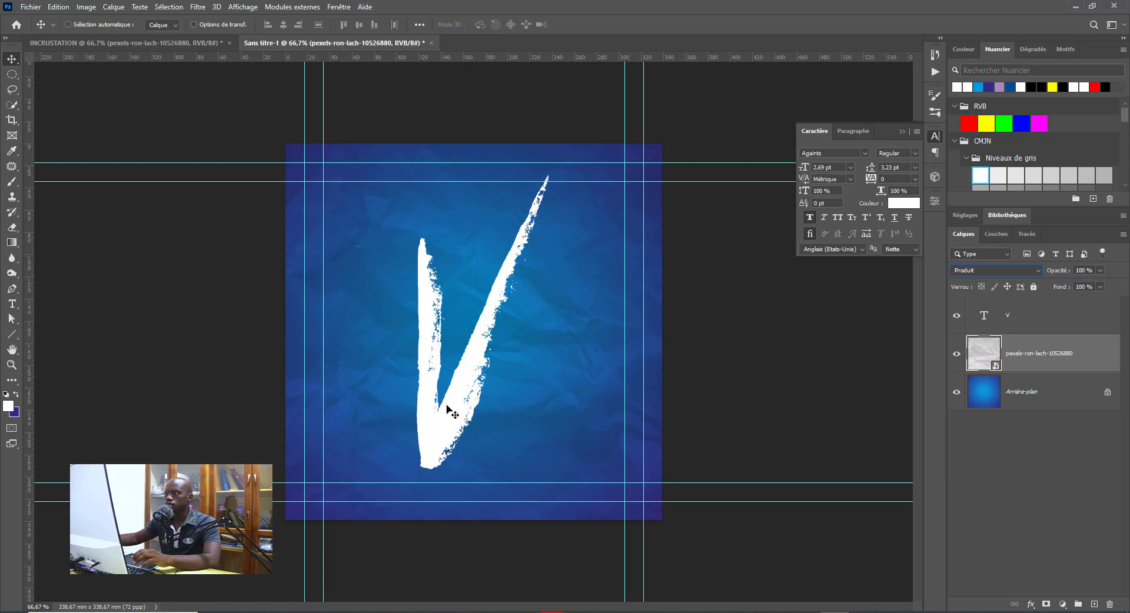
Place the horse image pngegg (11) from the Downloads folder and shift it slightly towards the canvas's upper right
mouse_move(297, 612)
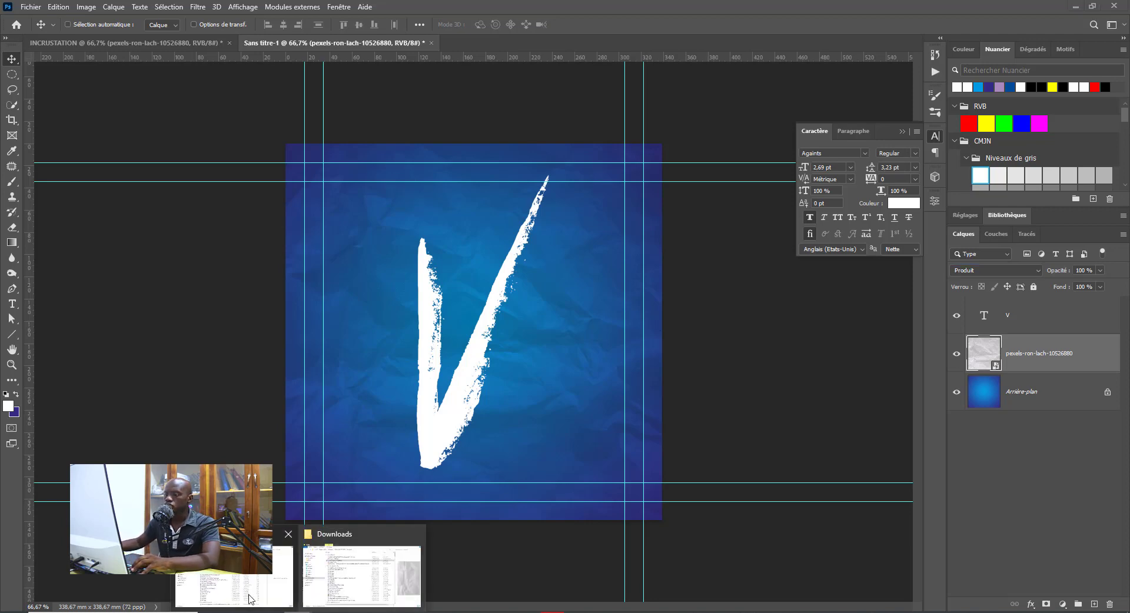
click(353, 577)
drag(224, 136, 465, 506)
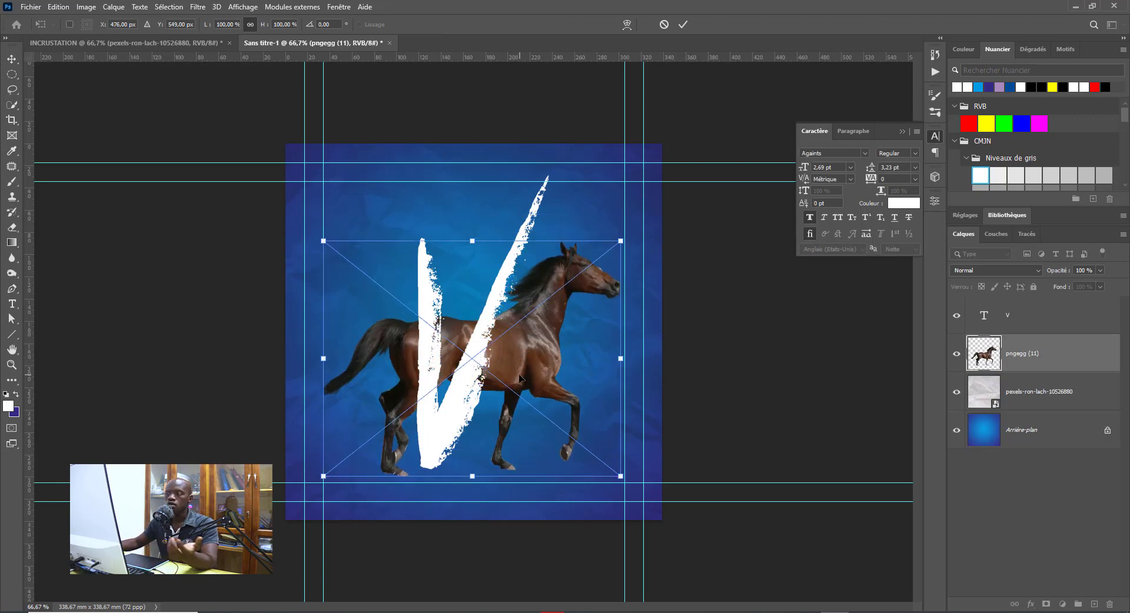
drag(515, 363, 552, 352)
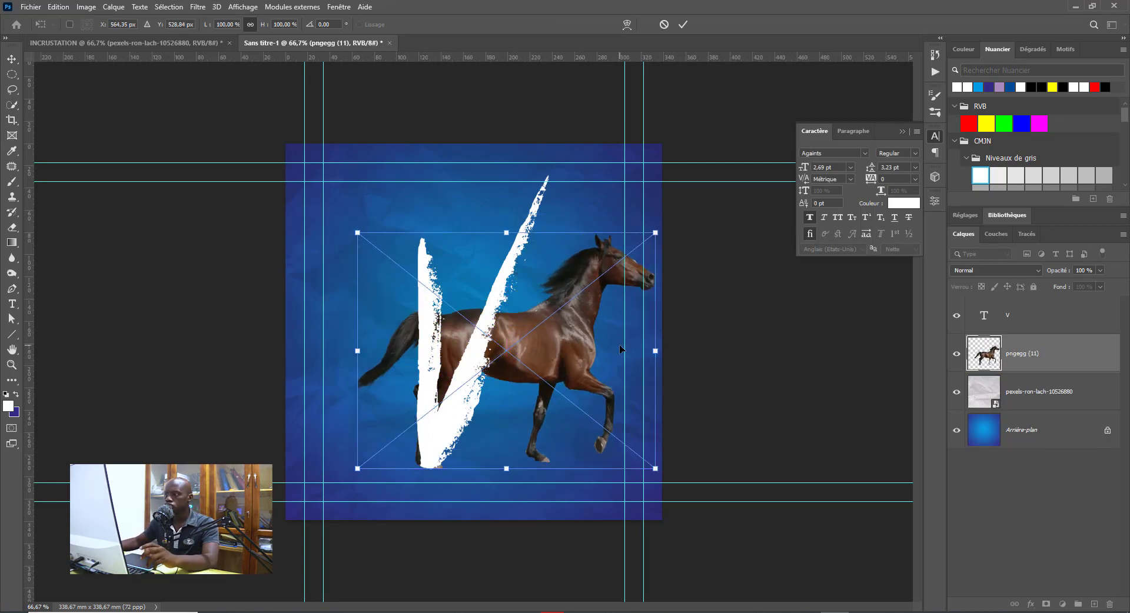
key(Return)
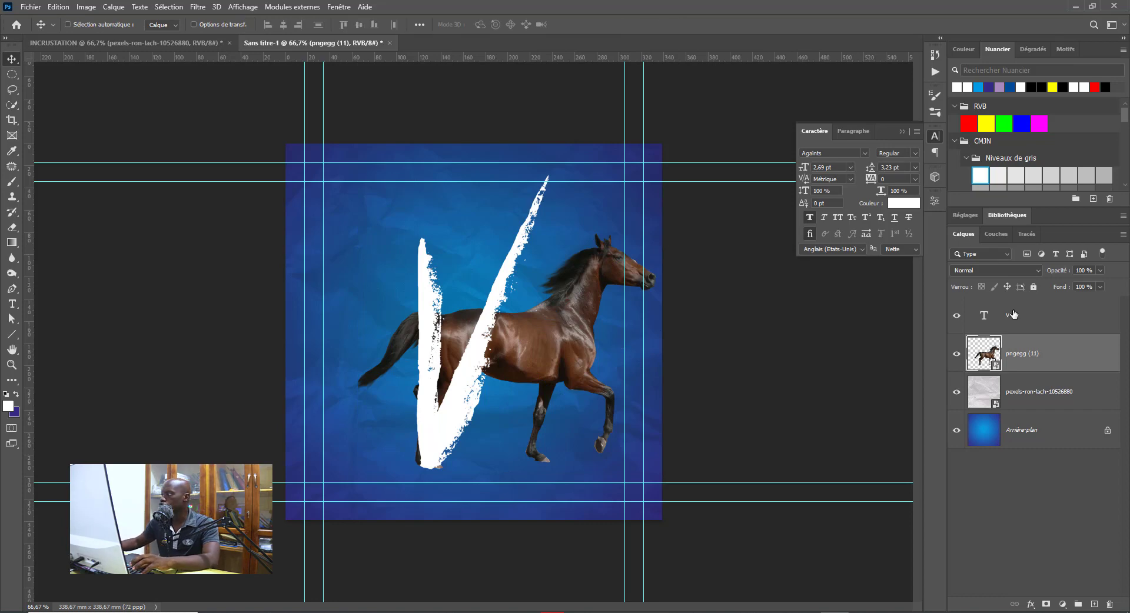
Stack the horse layer above the V text layer and shift the horse and the V together towards the canvas's left side
drag(1040, 367, 1040, 304)
drag(490, 376, 528, 351)
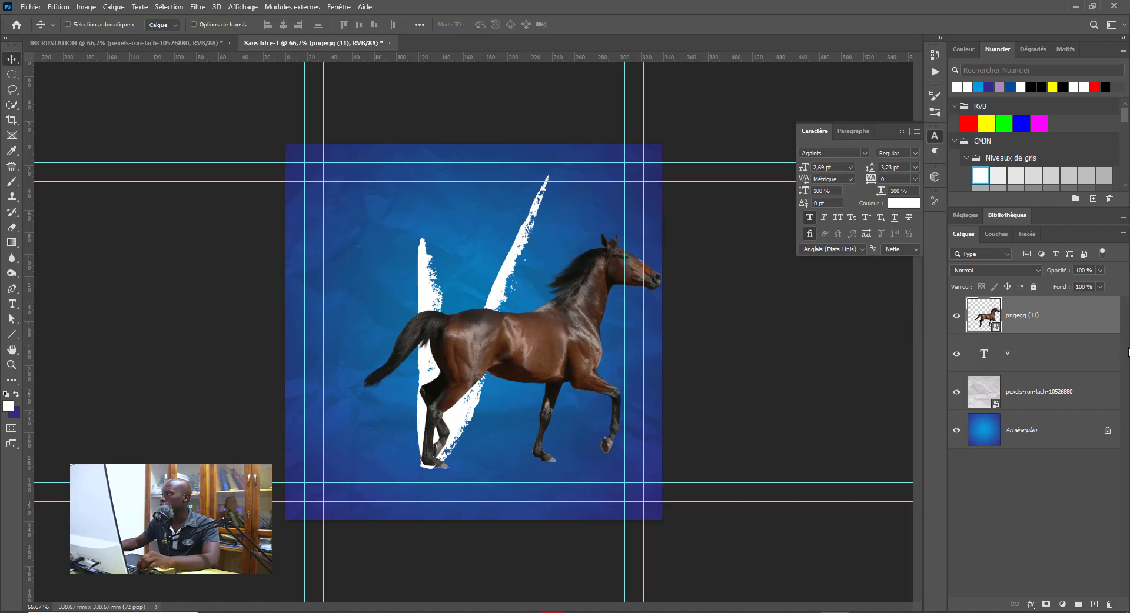
shift+click(1059, 366)
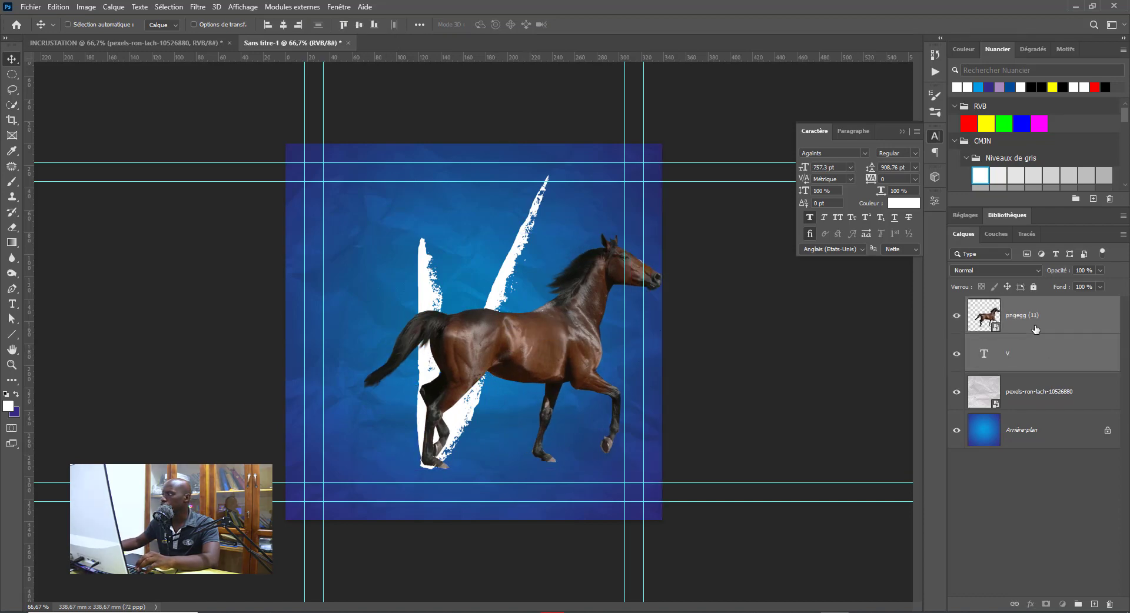
drag(532, 344, 502, 340)
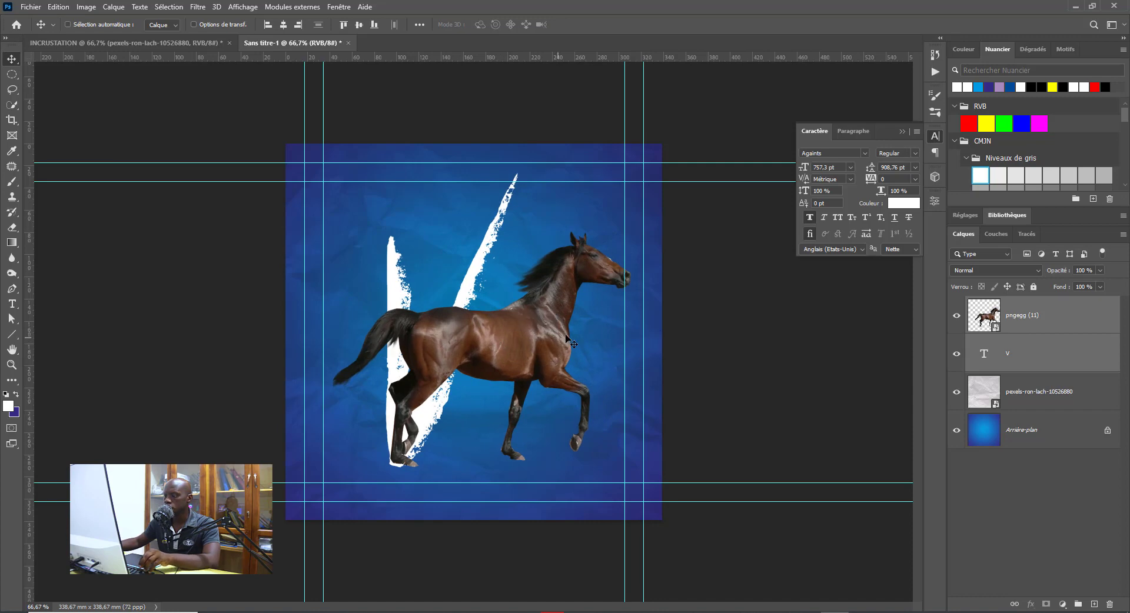
key(ctrl)
key(ctrl+t)
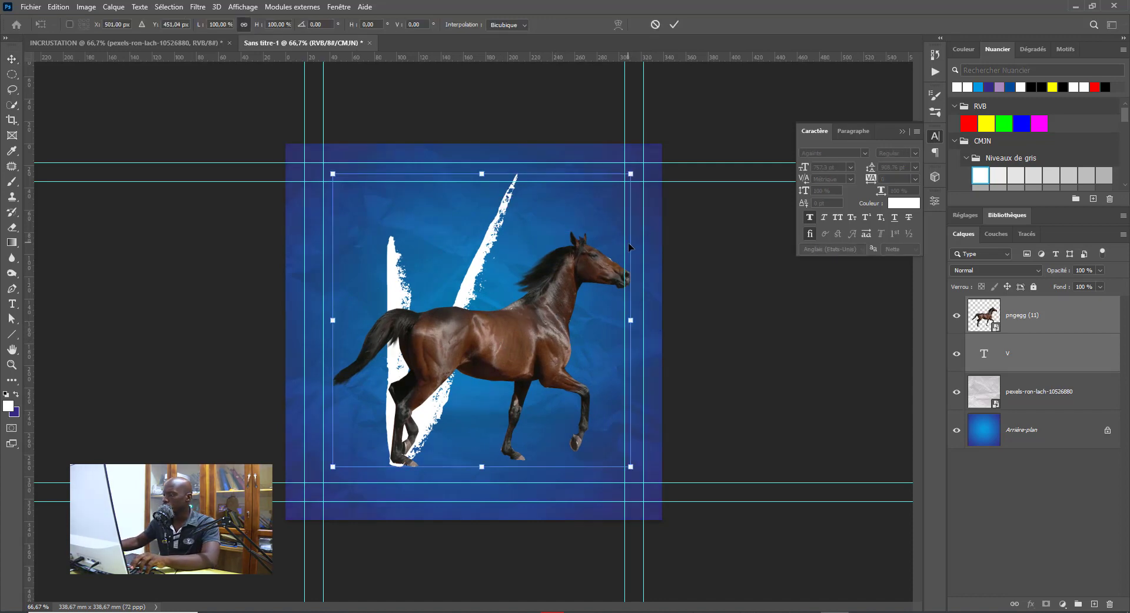
key(Return)
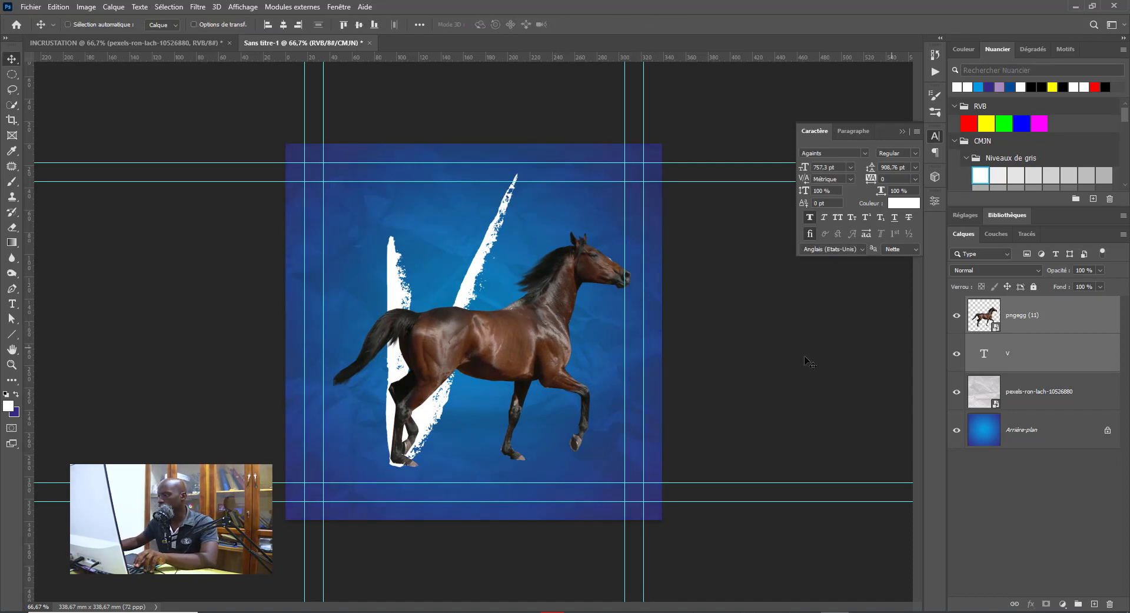
Scale the horse alone to about 76% and place it over the lower half of the V
click(1058, 331)
key(ctrl+t)
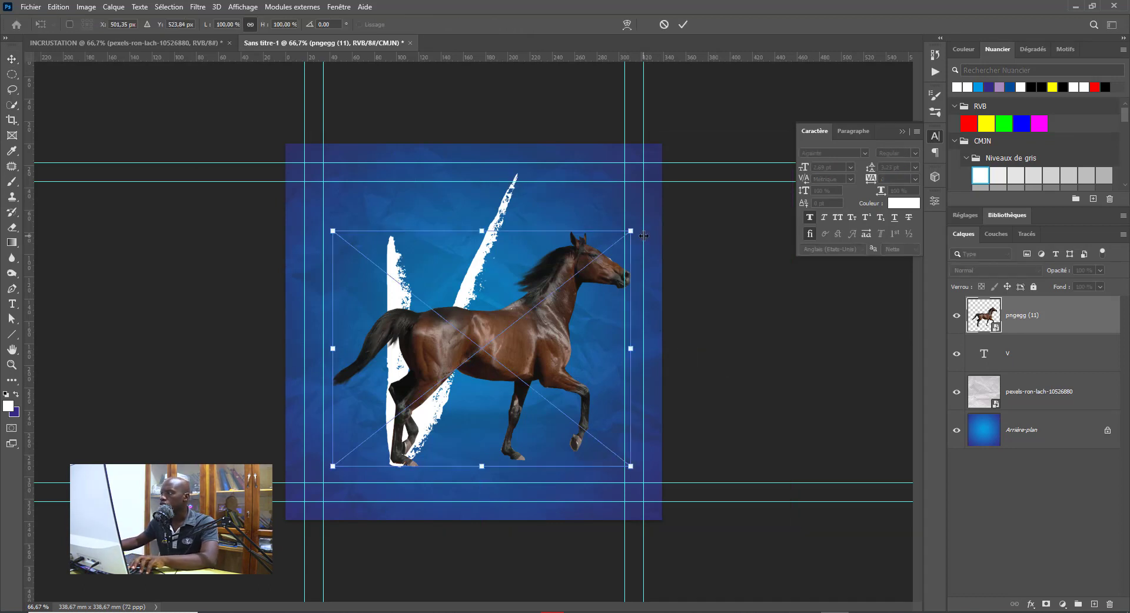
drag(635, 229, 566, 290)
drag(535, 342, 544, 341)
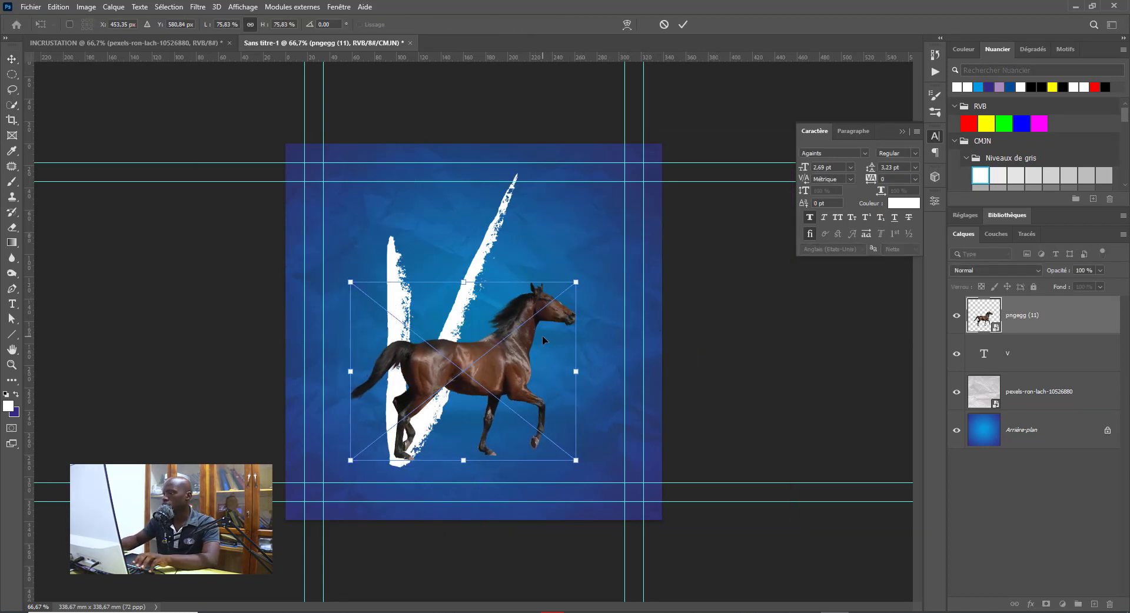
key(Return)
Compare with the INCRUSTATION document and shift the horse slightly to the left in Sans titre-1
click(117, 43)
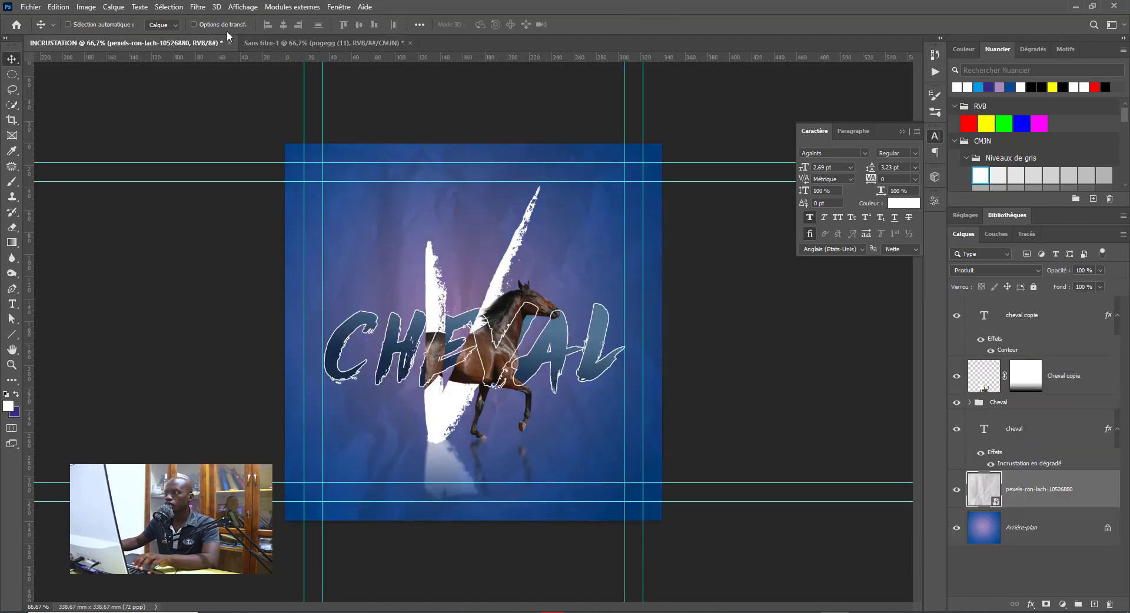
click(298, 41)
mouse_move(475, 365)
mouse_down()
mouse_move(464, 371)
mouse_move(483, 366)
mouse_up()
click(478, 363)
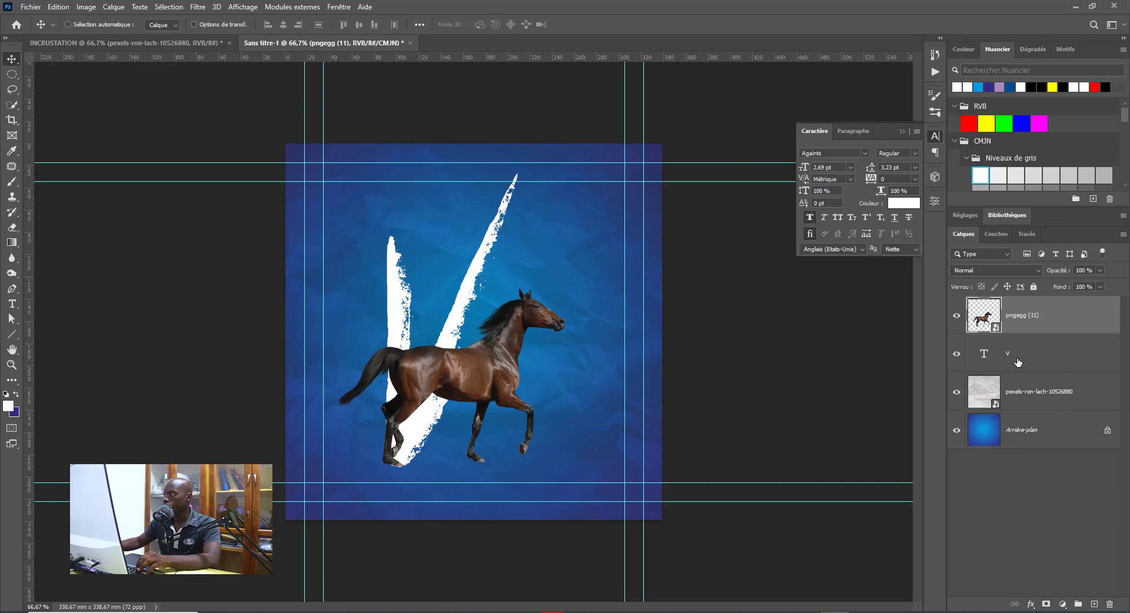
Clip the horse layer to the V text layer, then duplicate it as an unclipped copy with a layer mask
key(alt)
alt+click(1024, 330)
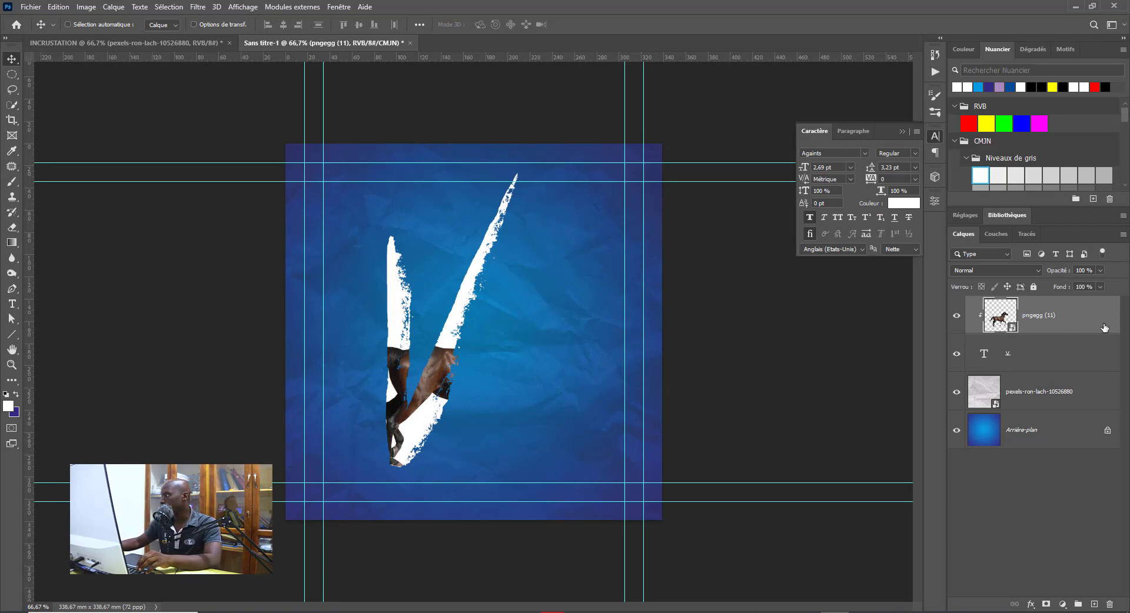
key(ctrl+j)
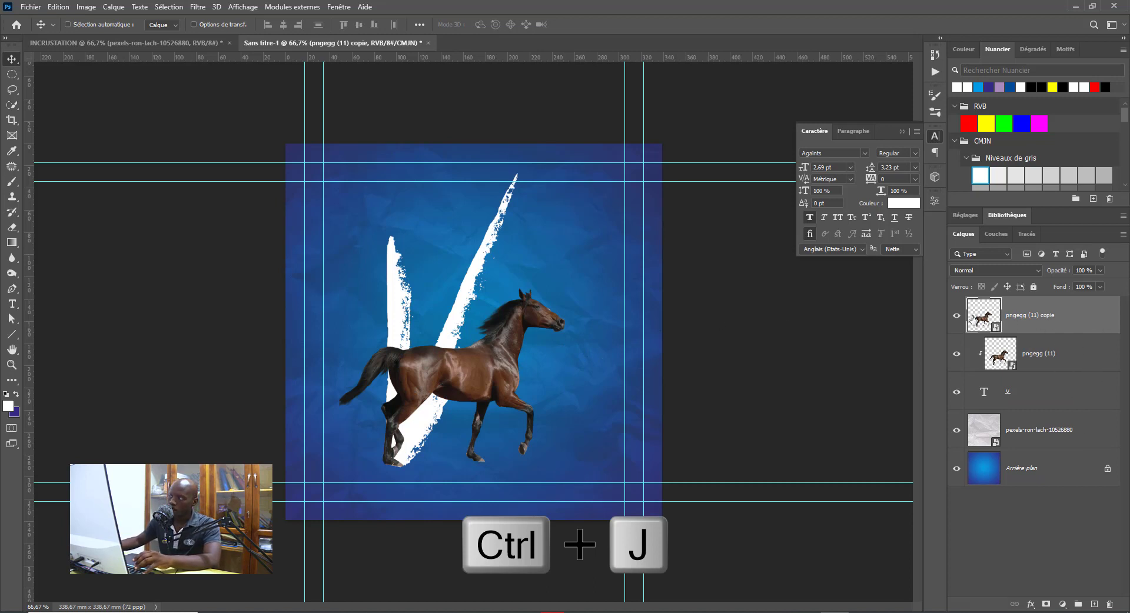
click(1048, 604)
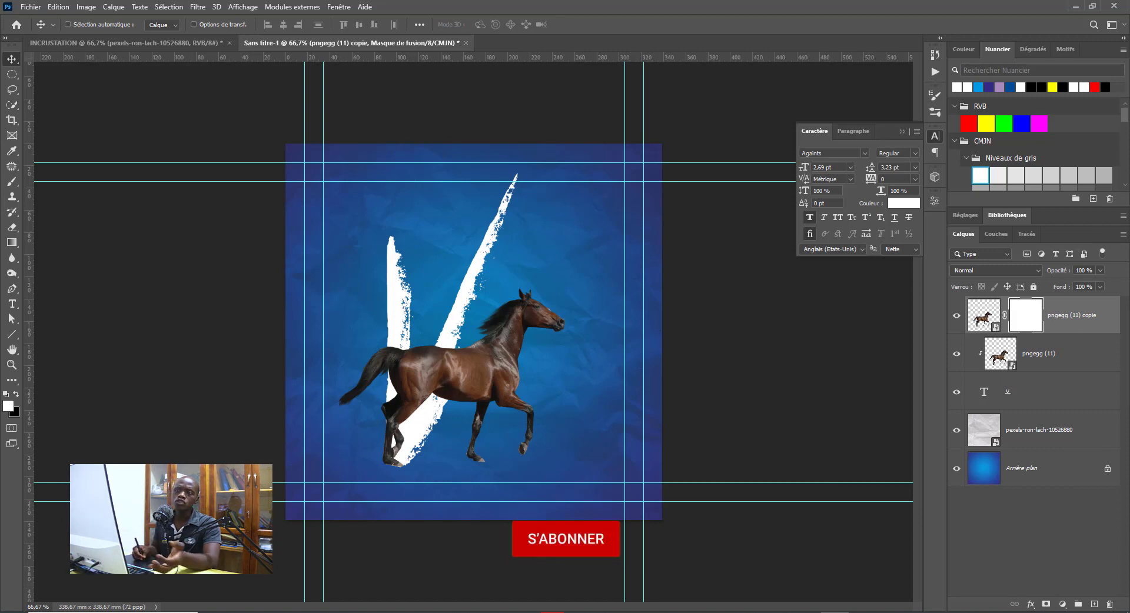
Set the Eraser to a soft round brush of 49 px with 0% hardness for the horse copy's mask
key(e)
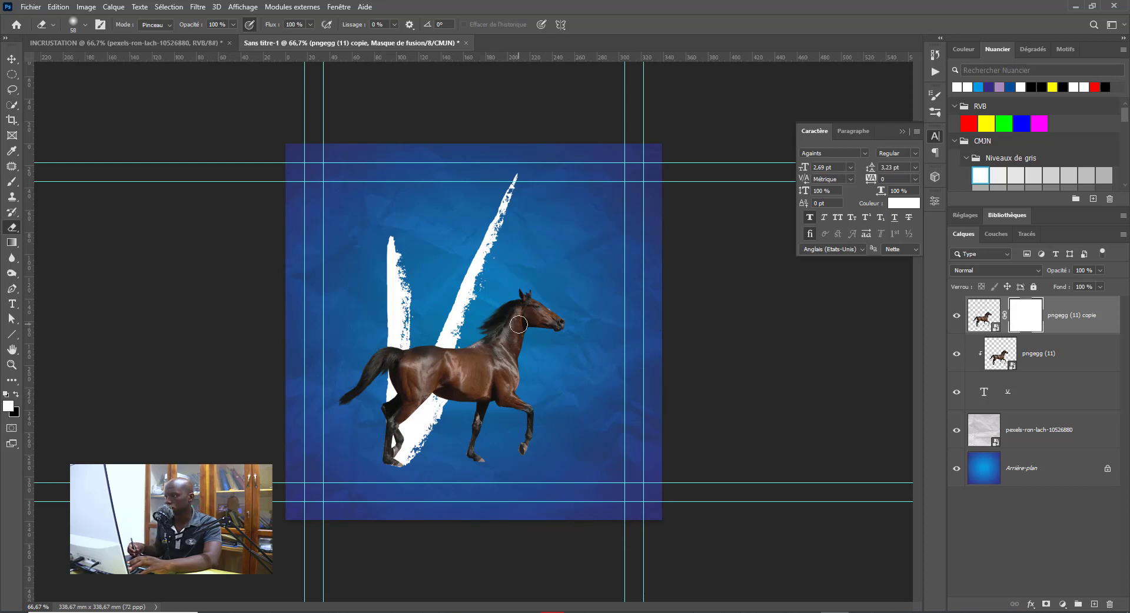
right_click(497, 339)
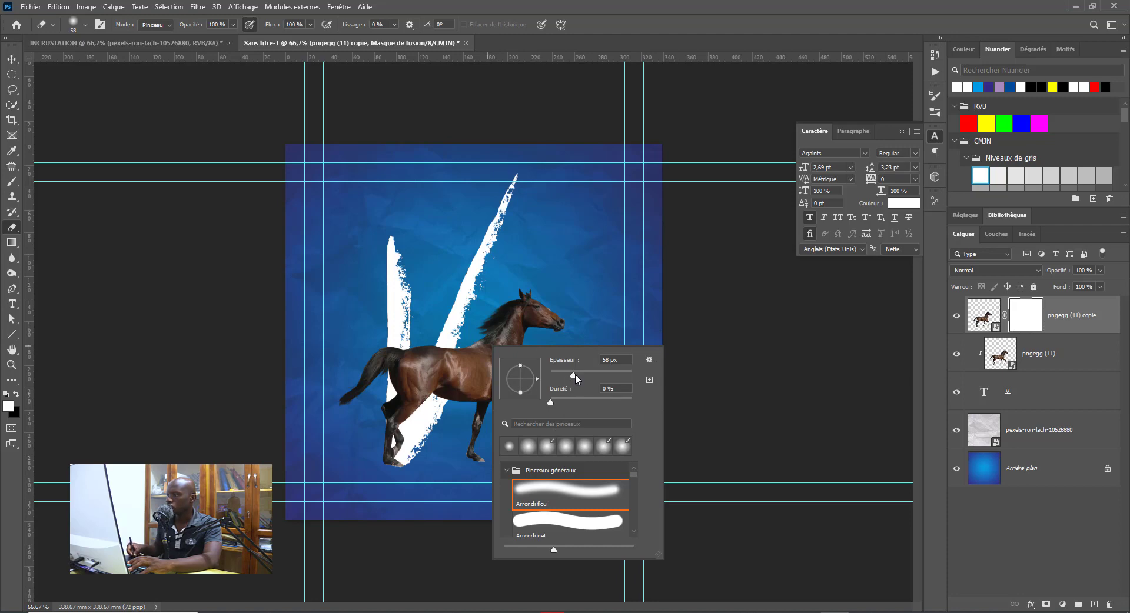
drag(571, 379, 569, 378)
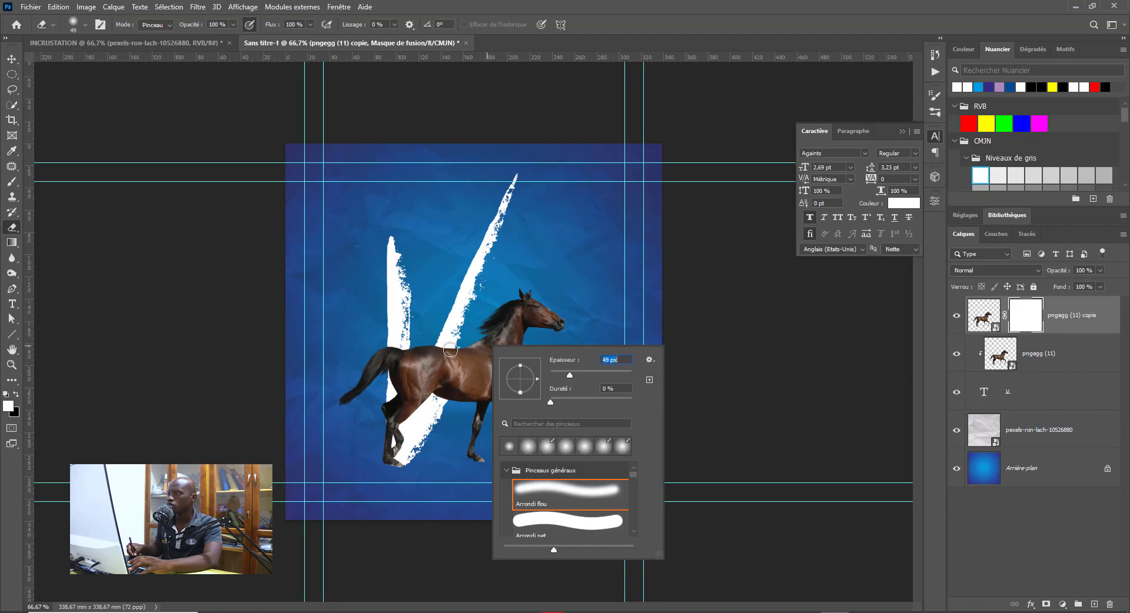
click(467, 350)
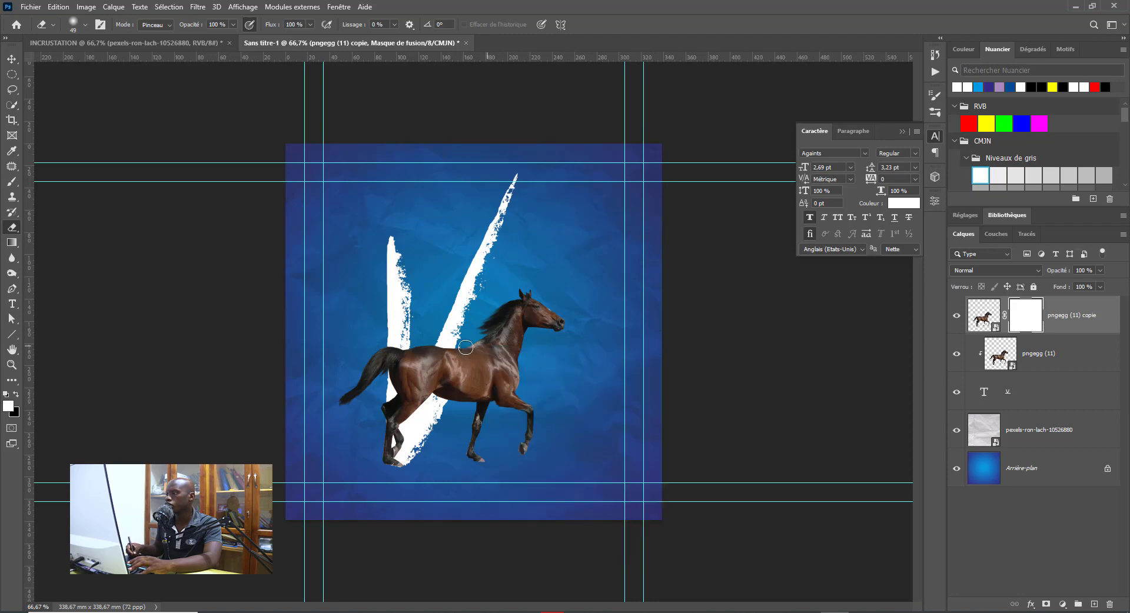
Try erasing the tail and hindquarters on the horse copy's mask, and undo the strokes
drag(379, 410, 379, 434)
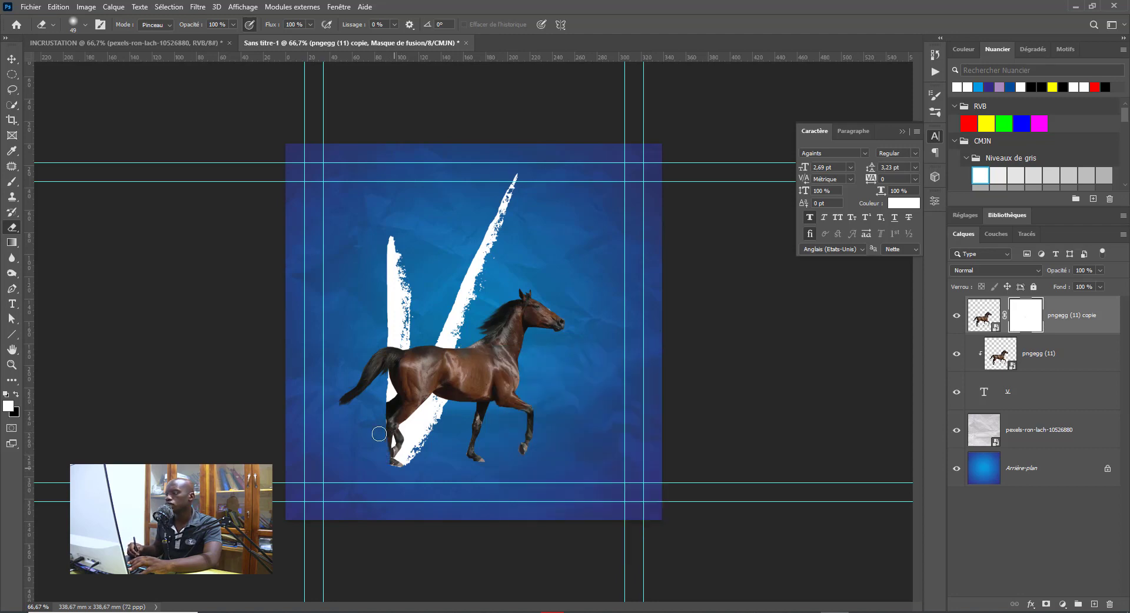
mouse_move(375, 350)
mouse_down()
mouse_move(378, 375)
mouse_move(347, 400)
mouse_up()
drag(430, 349, 416, 348)
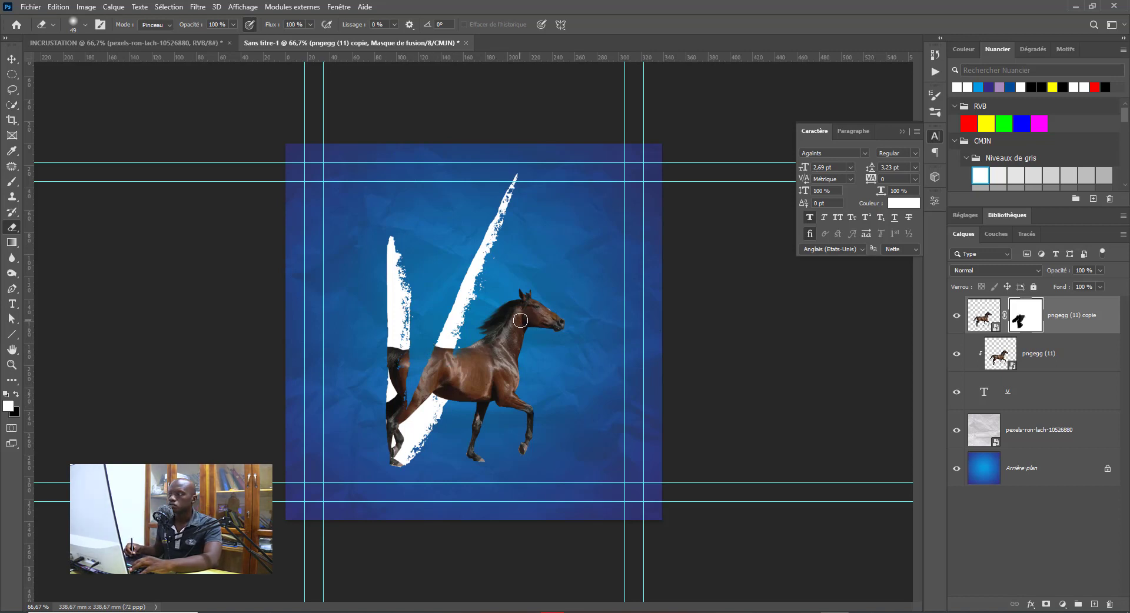
key(ctrl)
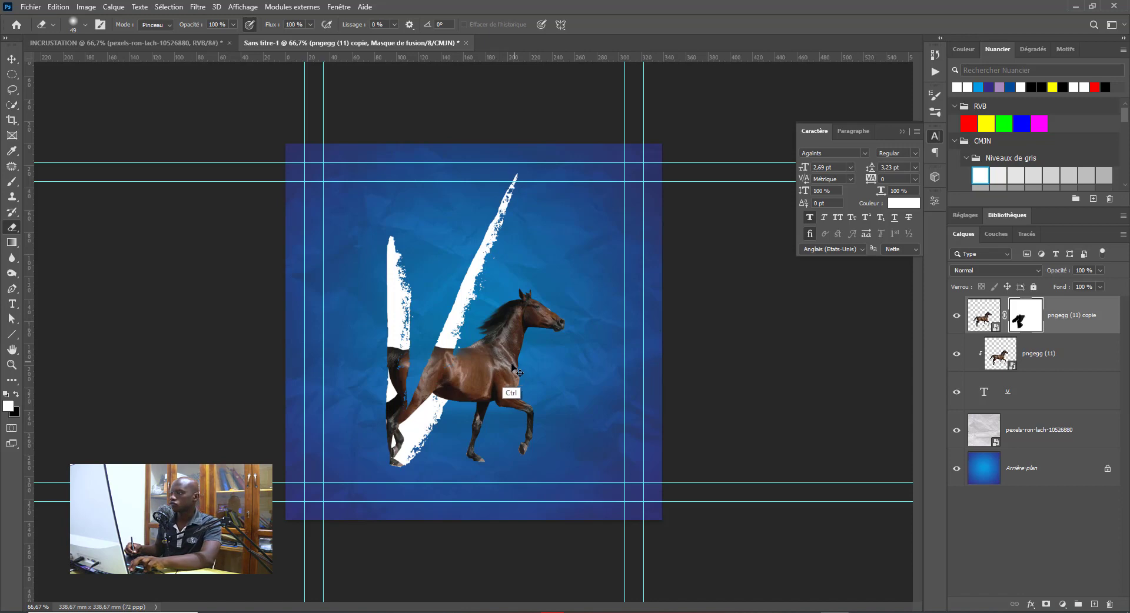
key(ctrl+z)
key(ctrl+z)
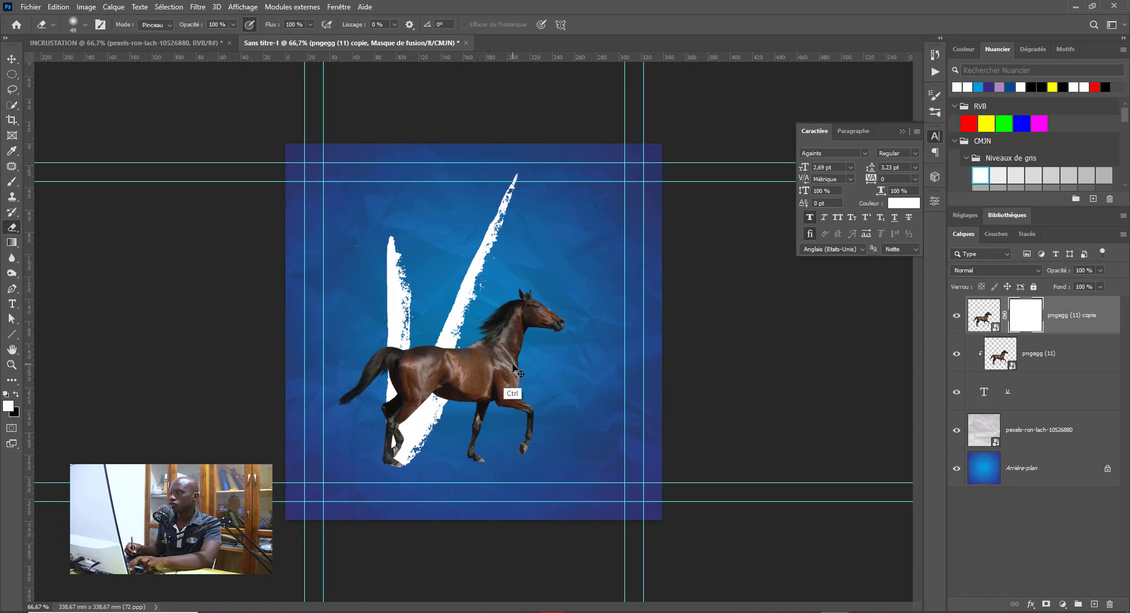
Move both horse layers together to the left so that the horse's chest overlaps the V's slanted stroke
shift+click(1064, 361)
key(v)
drag(475, 384, 434, 385)
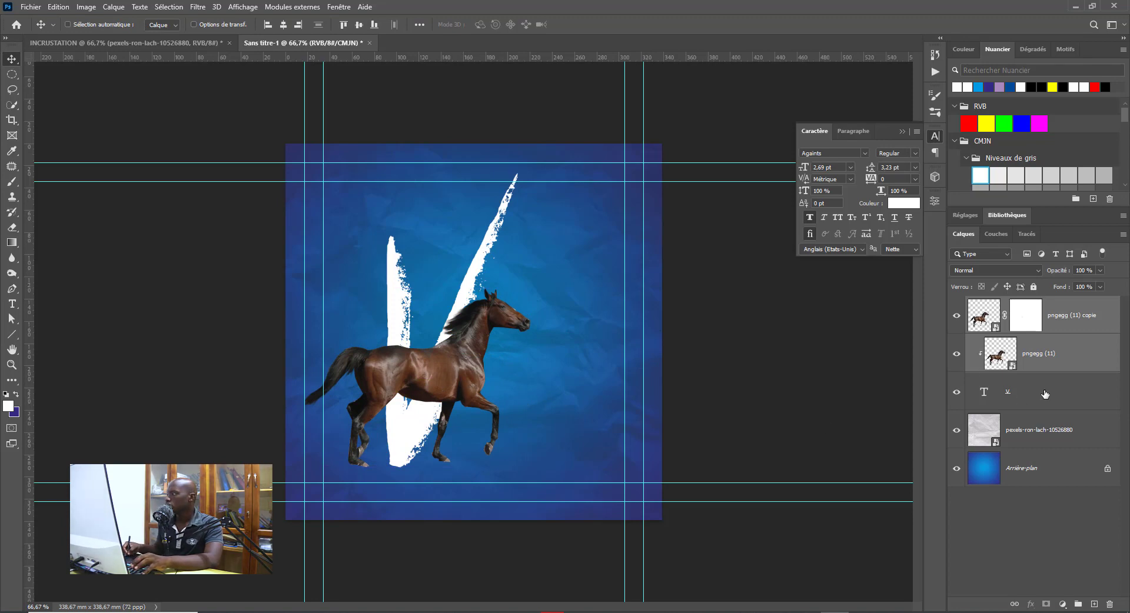
Erase the tail, hindquarters and hind legs outside the V on the horse copy's mask, keeping the front half intact
click(1021, 330)
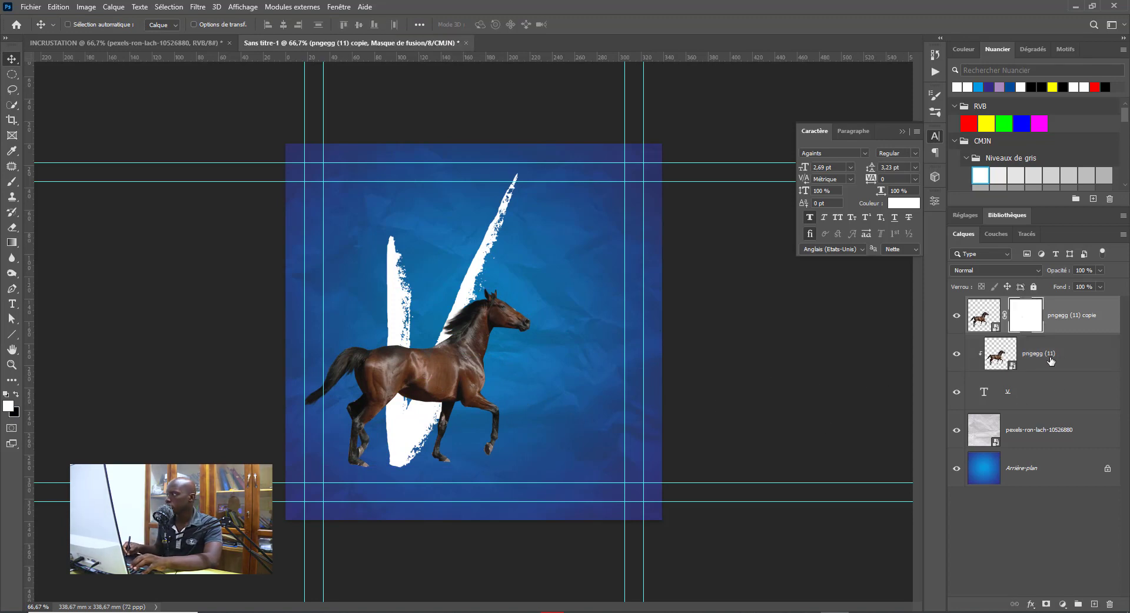
key(e)
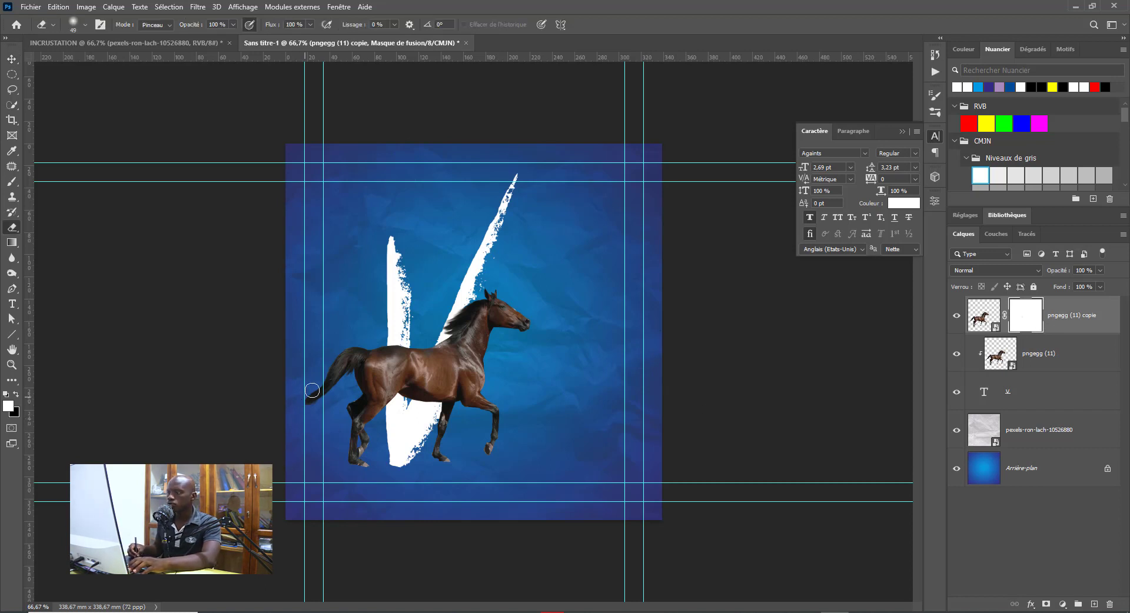
drag(312, 391, 346, 356)
drag(409, 342, 436, 334)
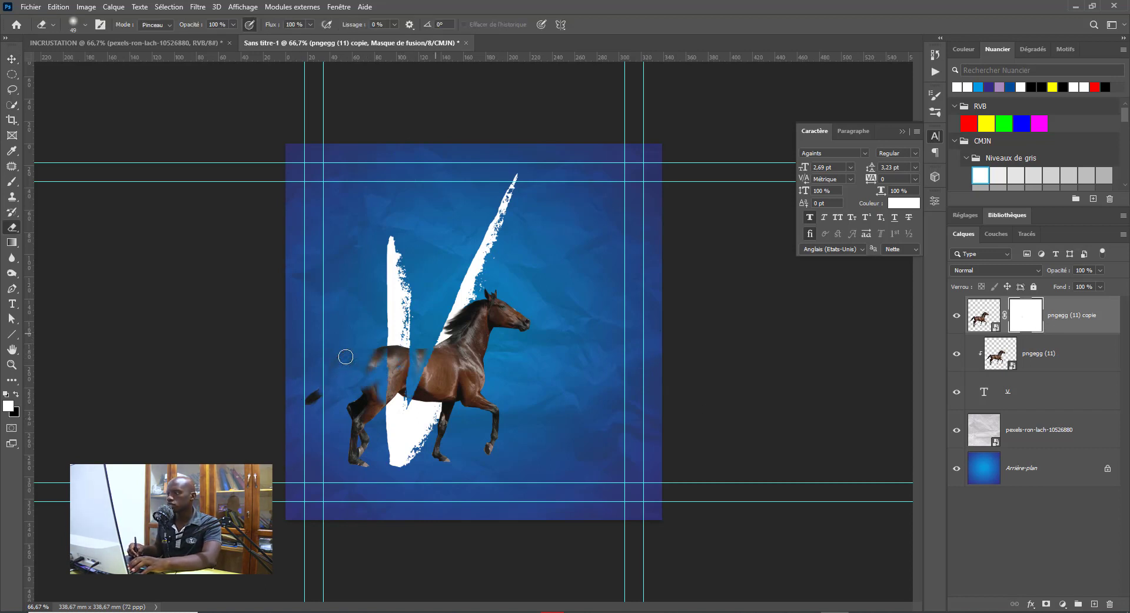
drag(365, 448, 373, 355)
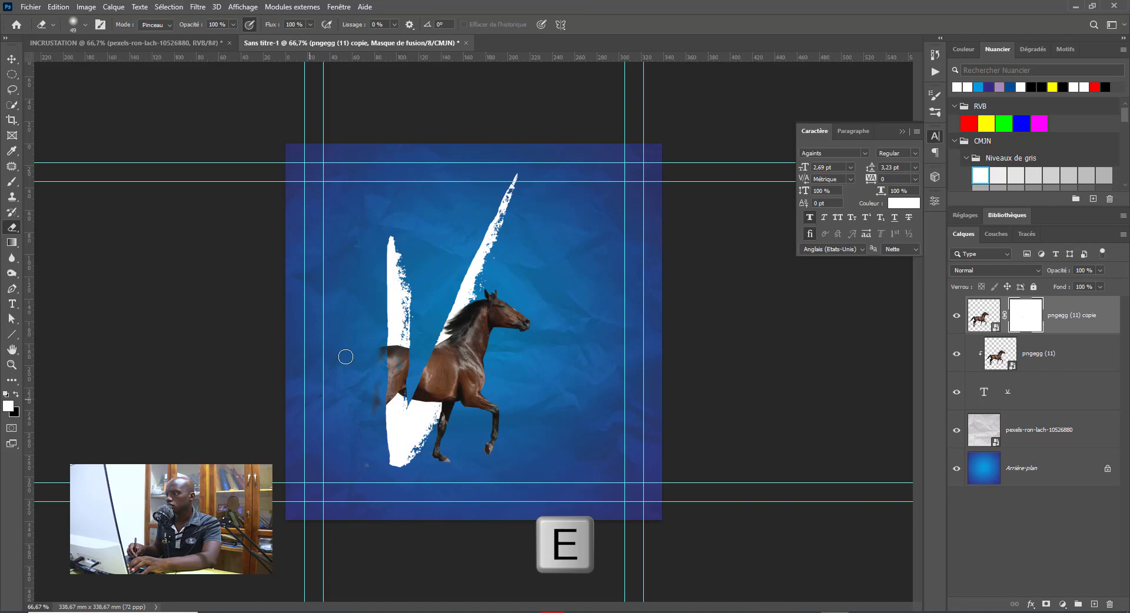
mouse_move(385, 355)
mouse_down()
mouse_move(484, 464)
mouse_move(466, 396)
mouse_up()
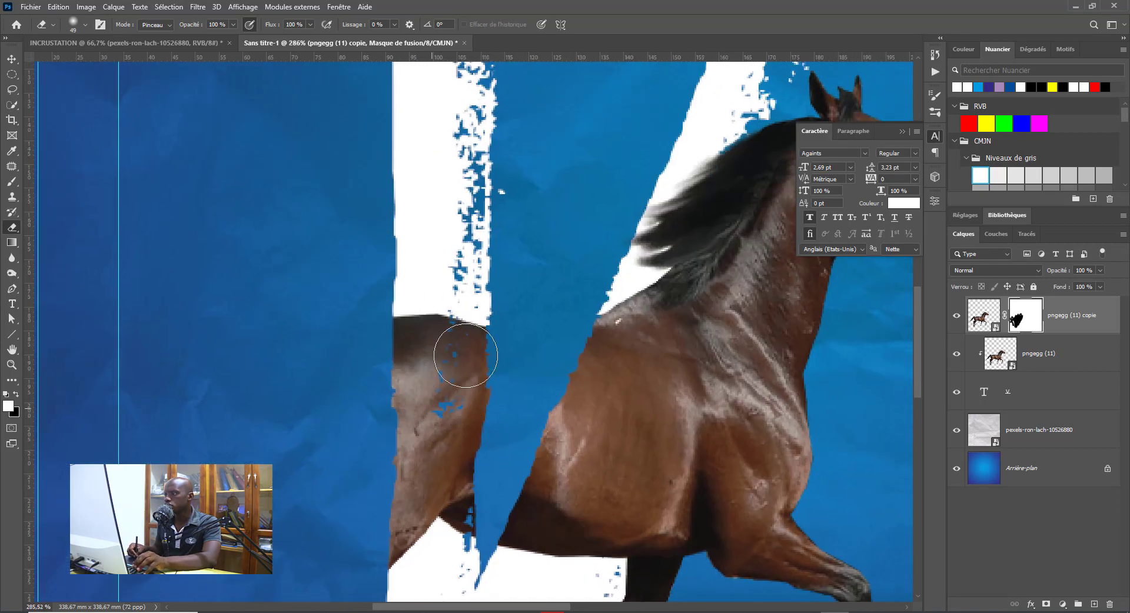
scroll(479, 379, down, 5)
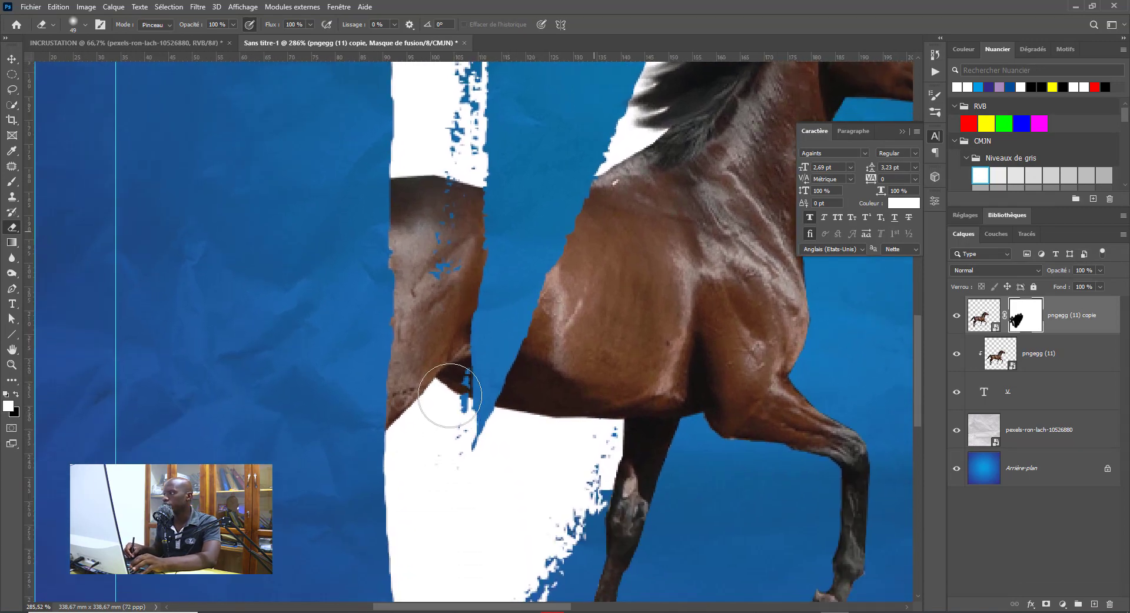
key(ctrl+minus)
key(ctrl+minus)
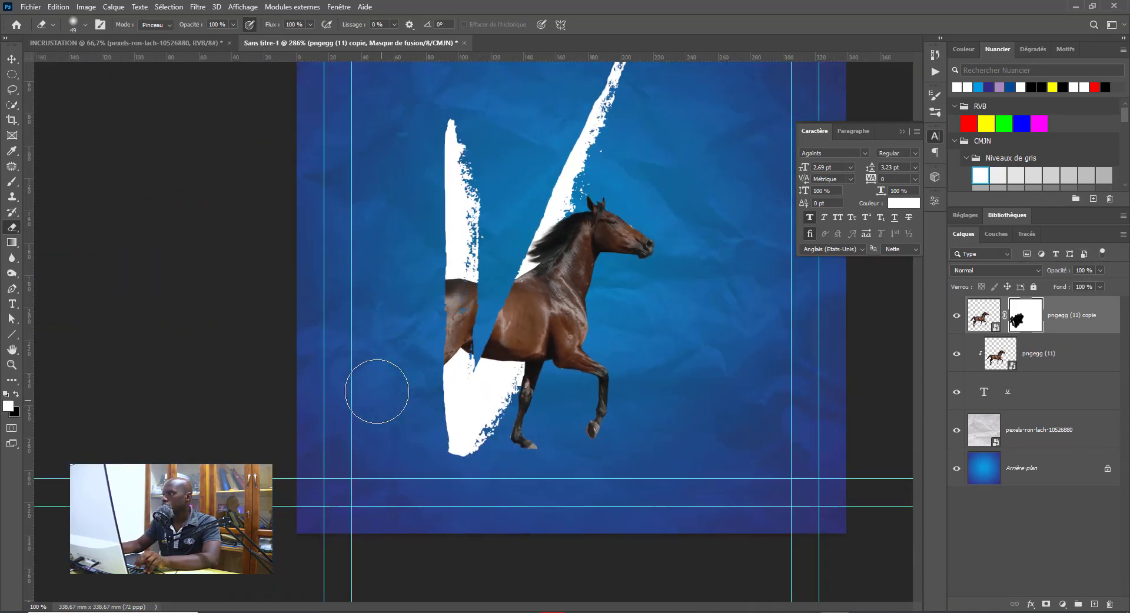
key(ctrl+minus)
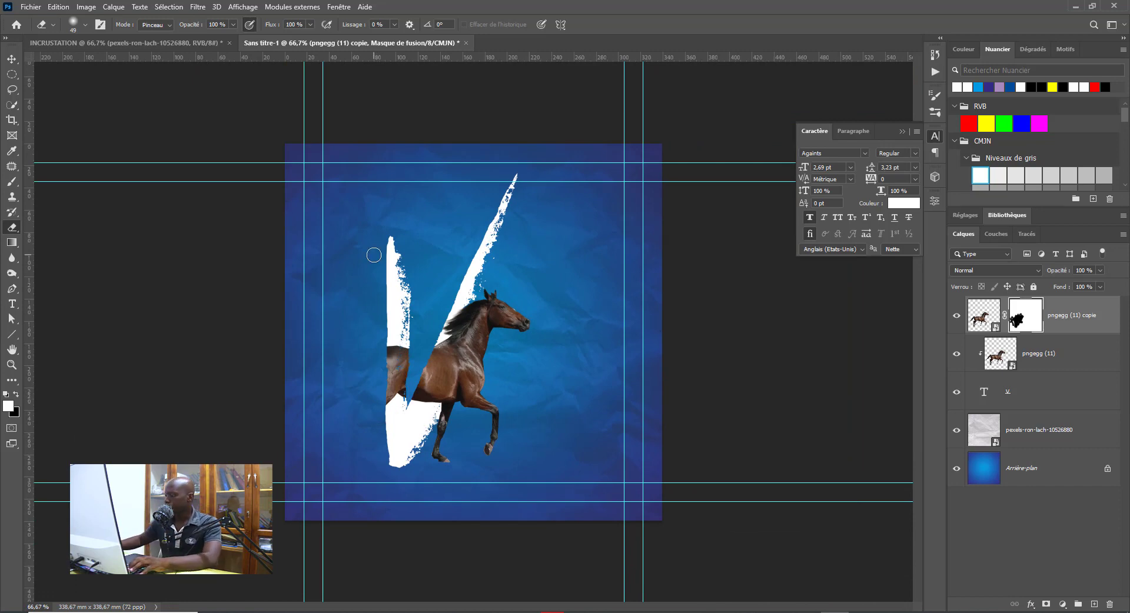
Group the masked horse copy, the clipped horse and the V text layer
key(v)
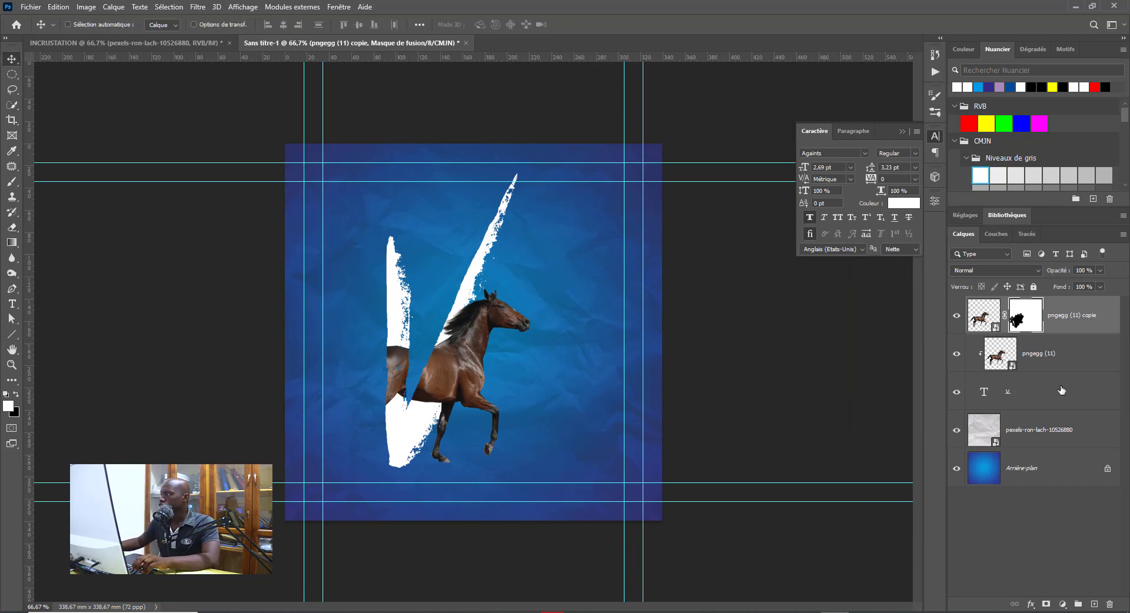
shift+click(1061, 390)
key(ctrl+g)
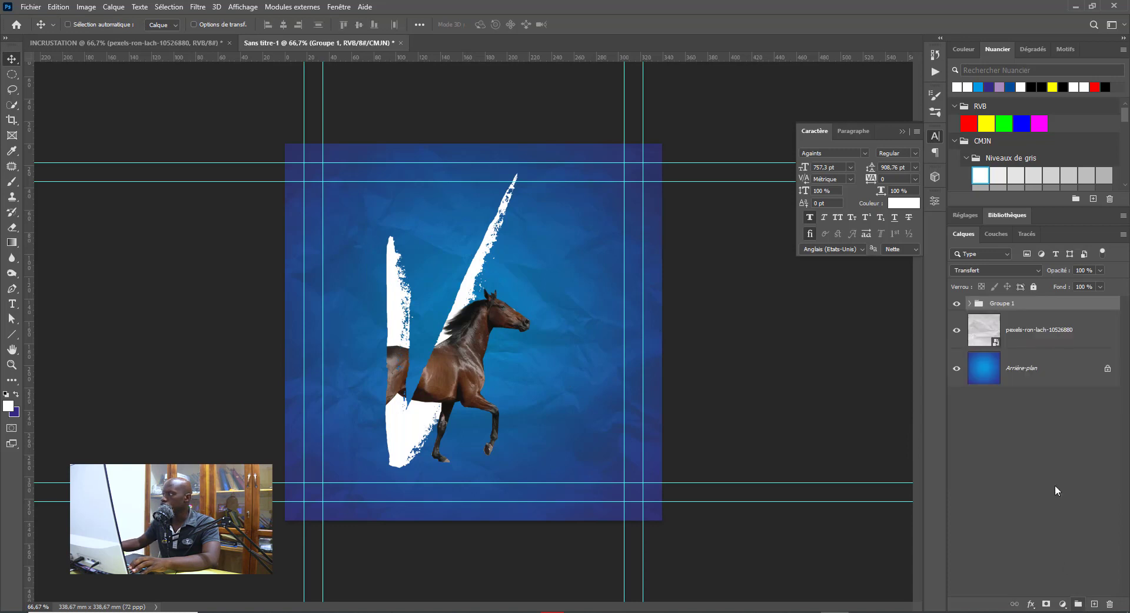
Rename the new layer group as Cheval
double_click(1001, 303)
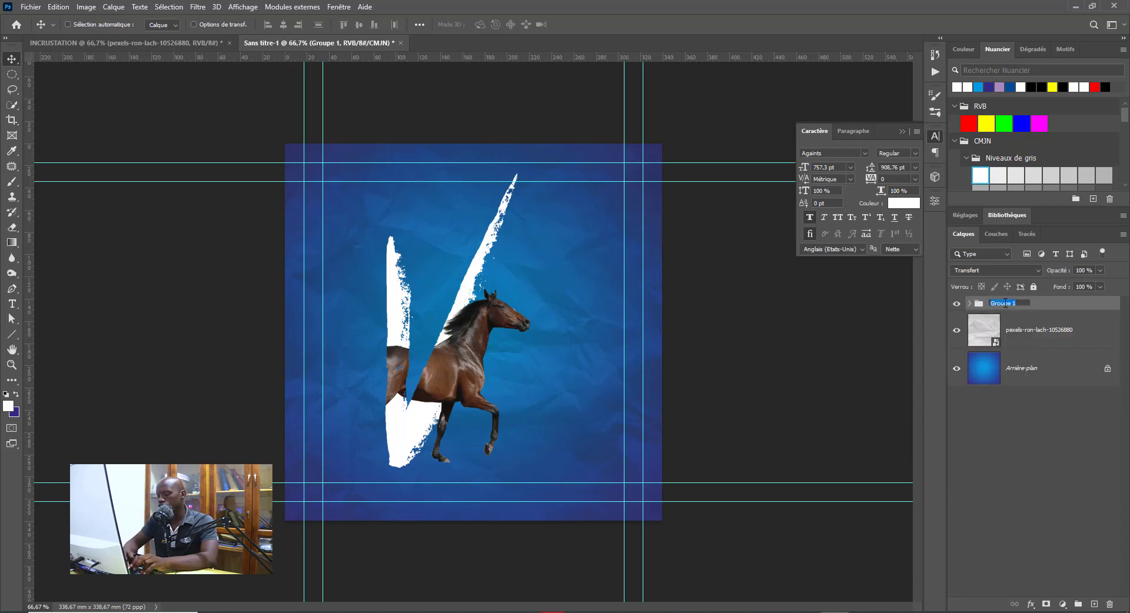
text(Cheval)
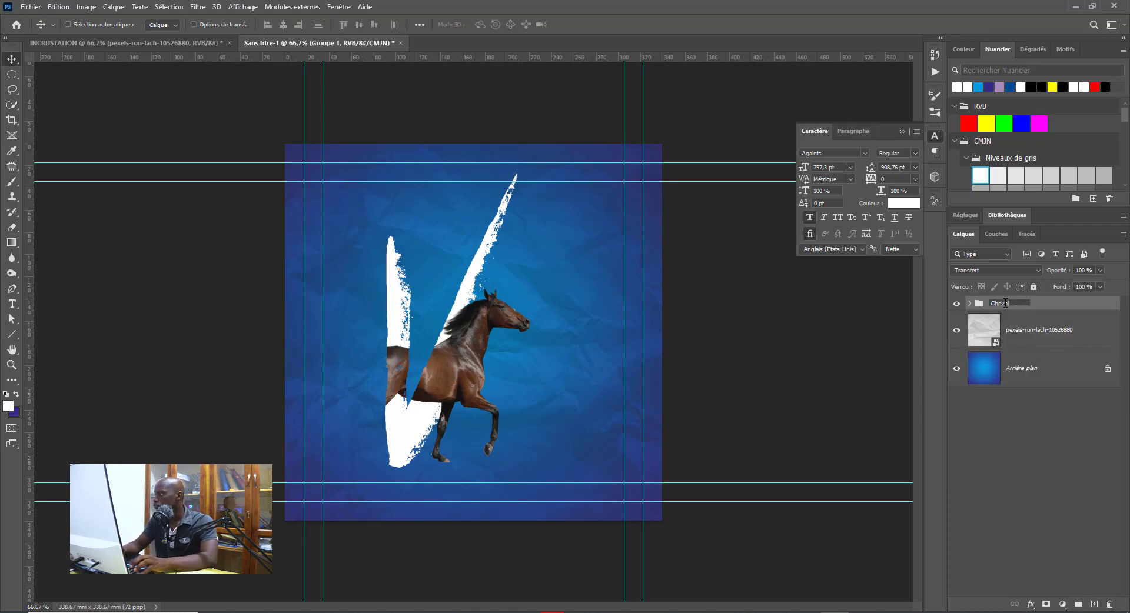
key(Return)
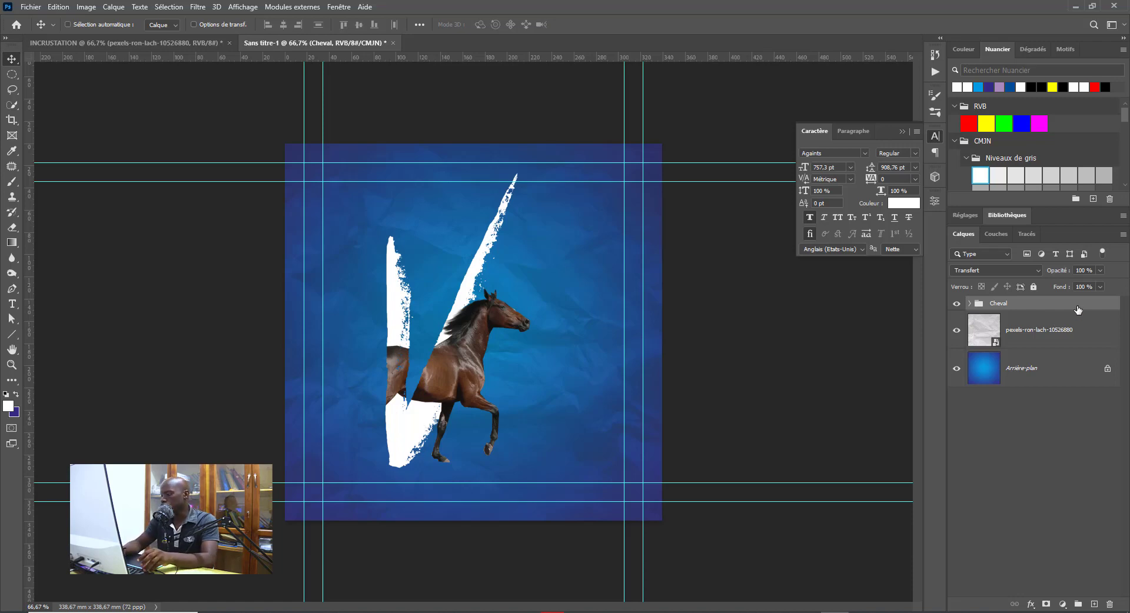
Duplicate the Cheval group and merge the duplicate into a single layer
key(ctrl)
key(ctrl+j)
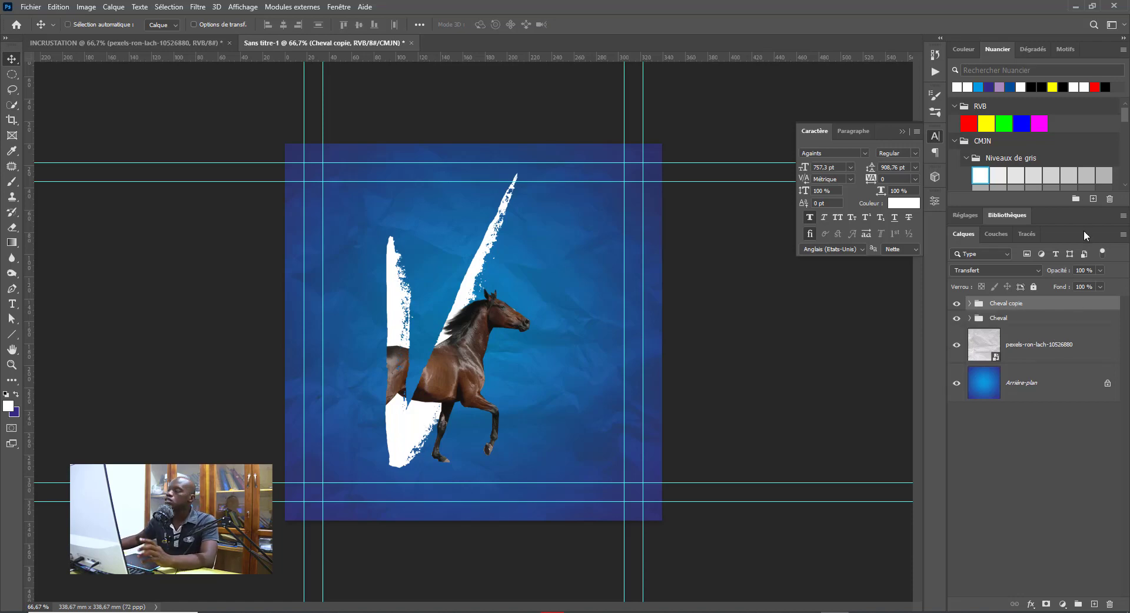
right_click(1068, 302)
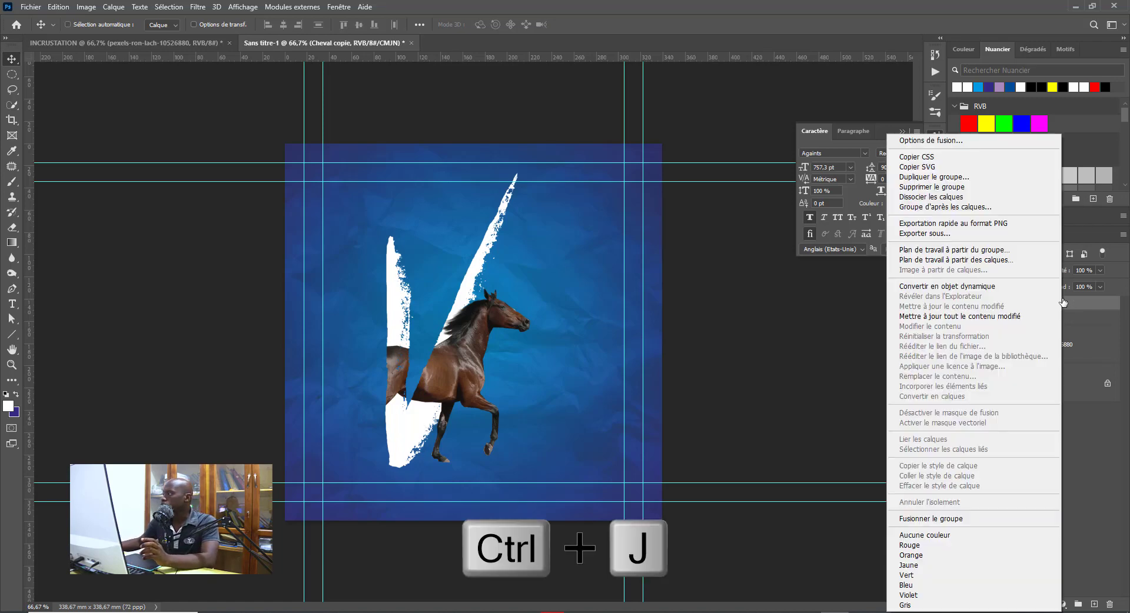
click(974, 522)
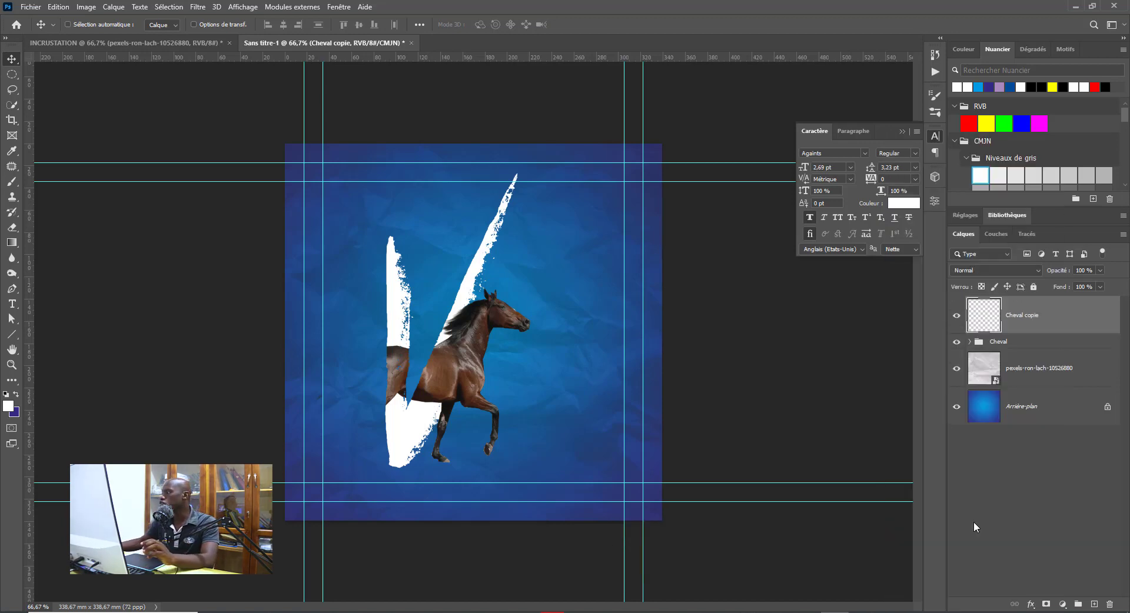
drag(475, 378, 508, 398)
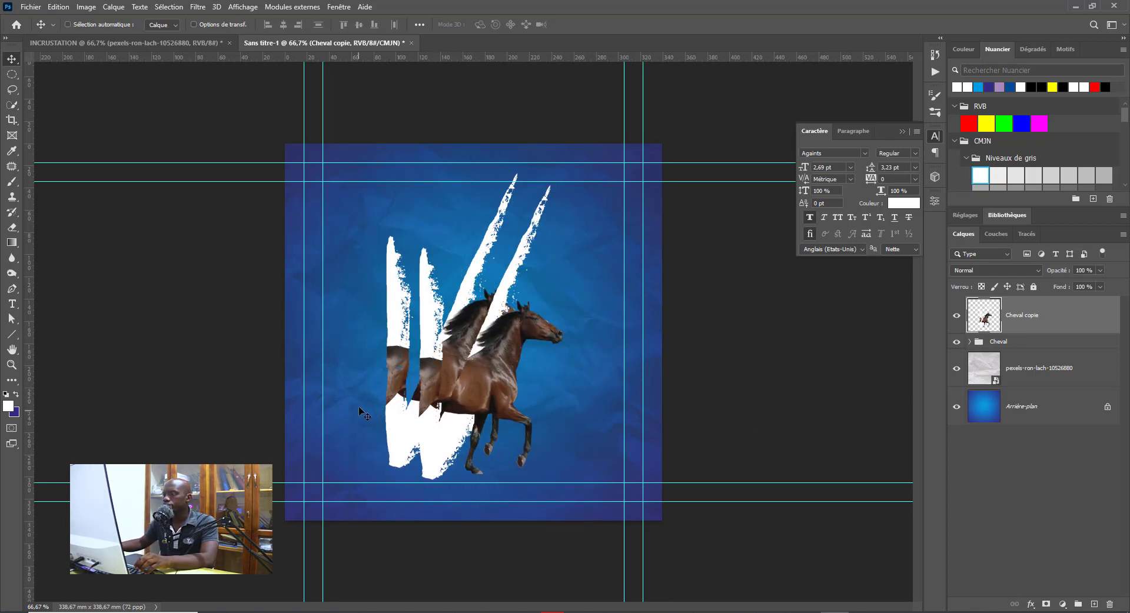
click(11, 230)
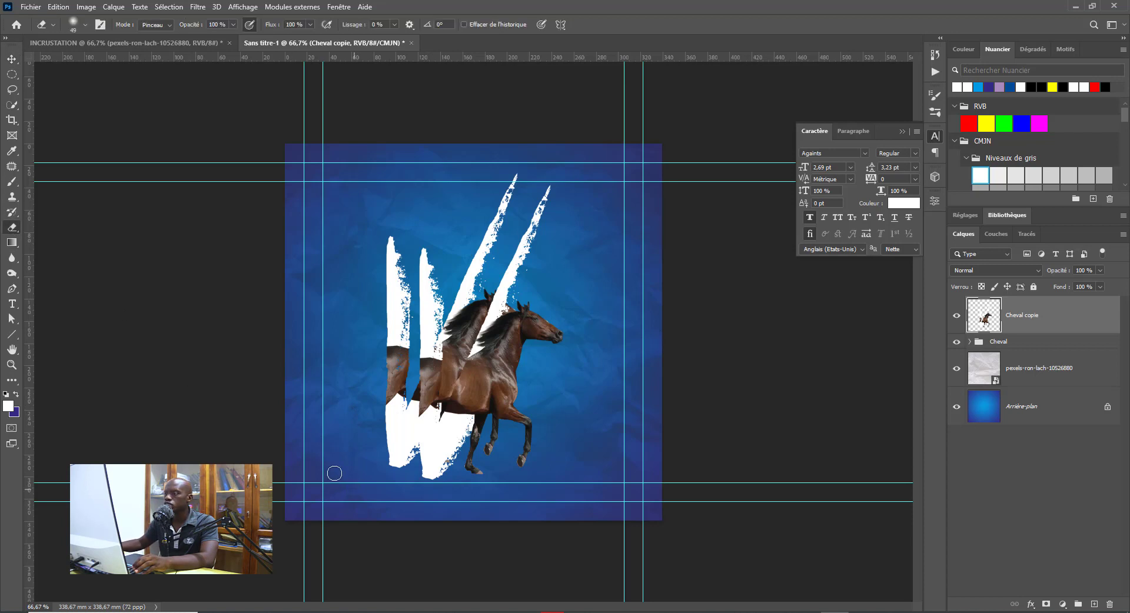
click(11, 59)
mouse_move(543, 415)
mouse_down()
mouse_move(584, 387)
mouse_move(452, 365)
mouse_move(476, 392)
mouse_move(453, 378)
mouse_up()
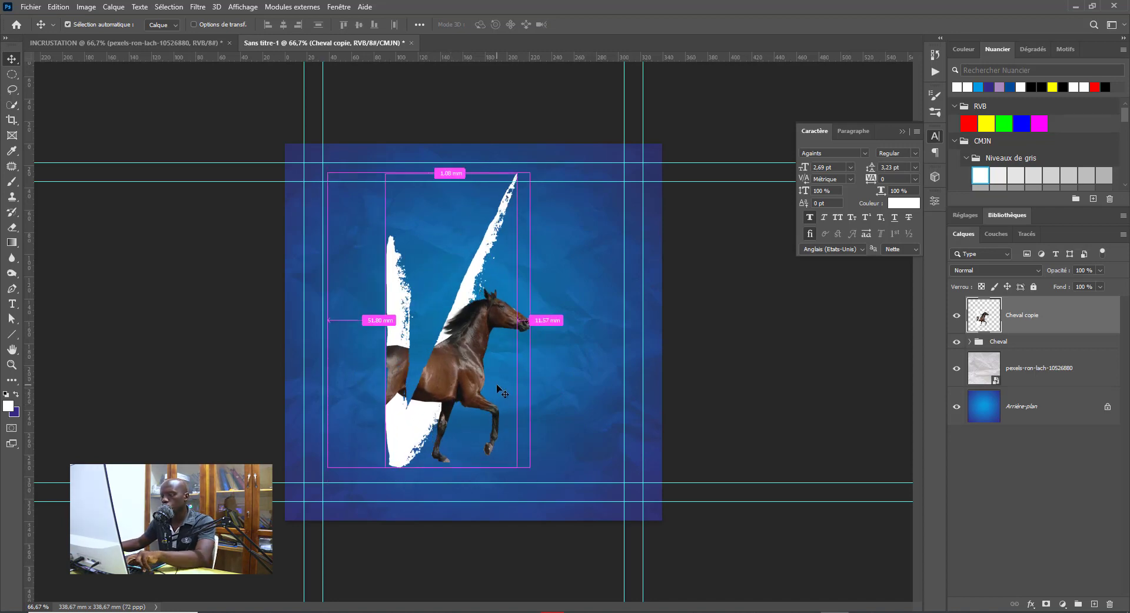
Flip the merged horse-and-V copy vertically with Free Transform
key(ctrl+t)
right_click(459, 345)
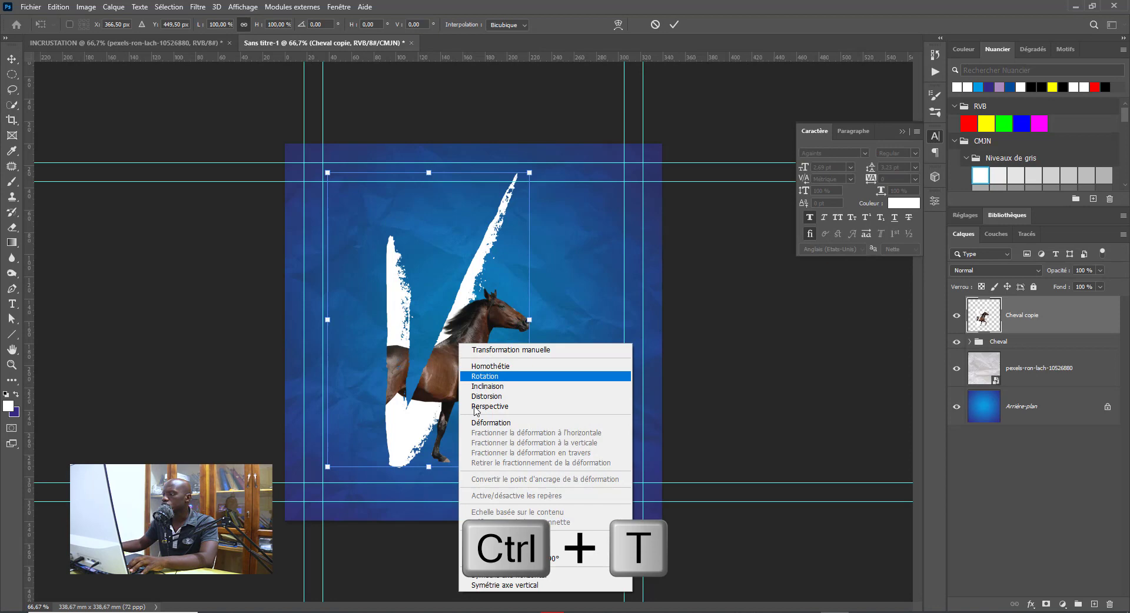
click(507, 586)
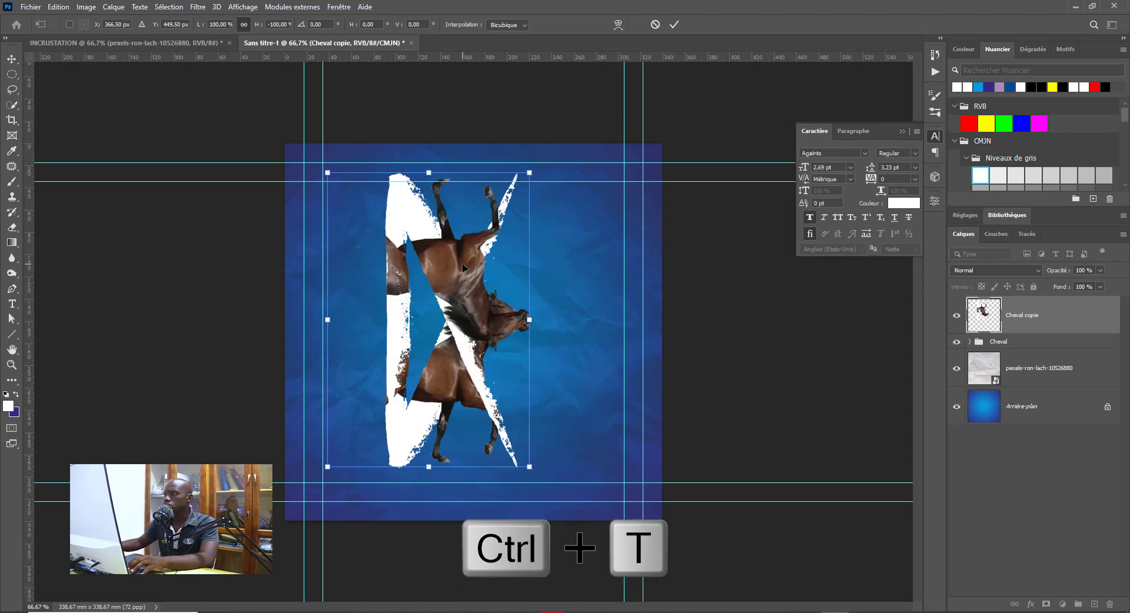
right_click(450, 314)
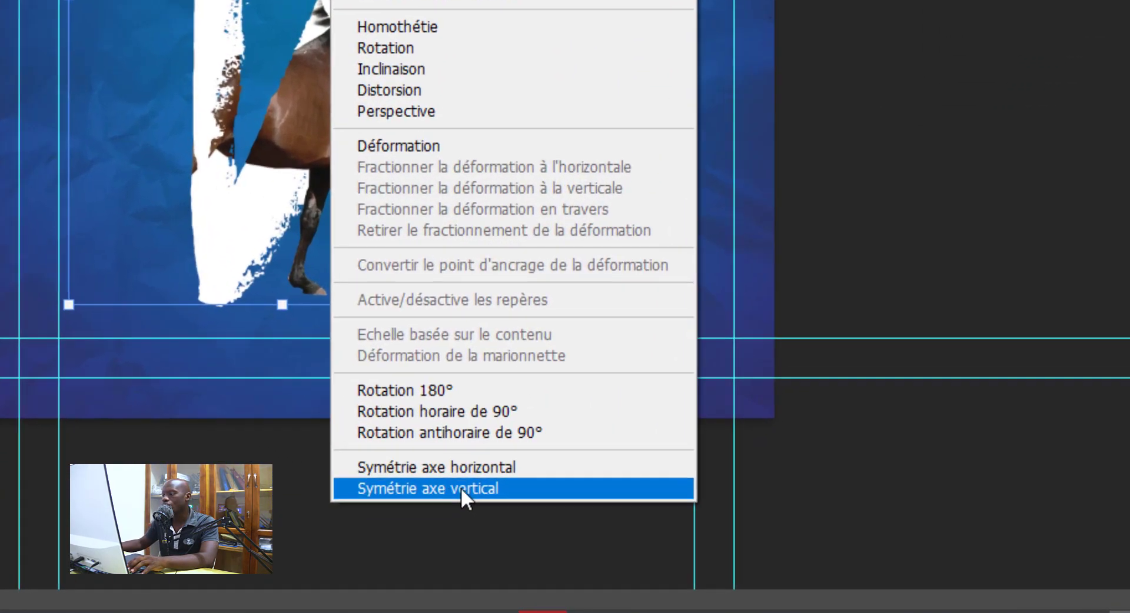
click(507, 482)
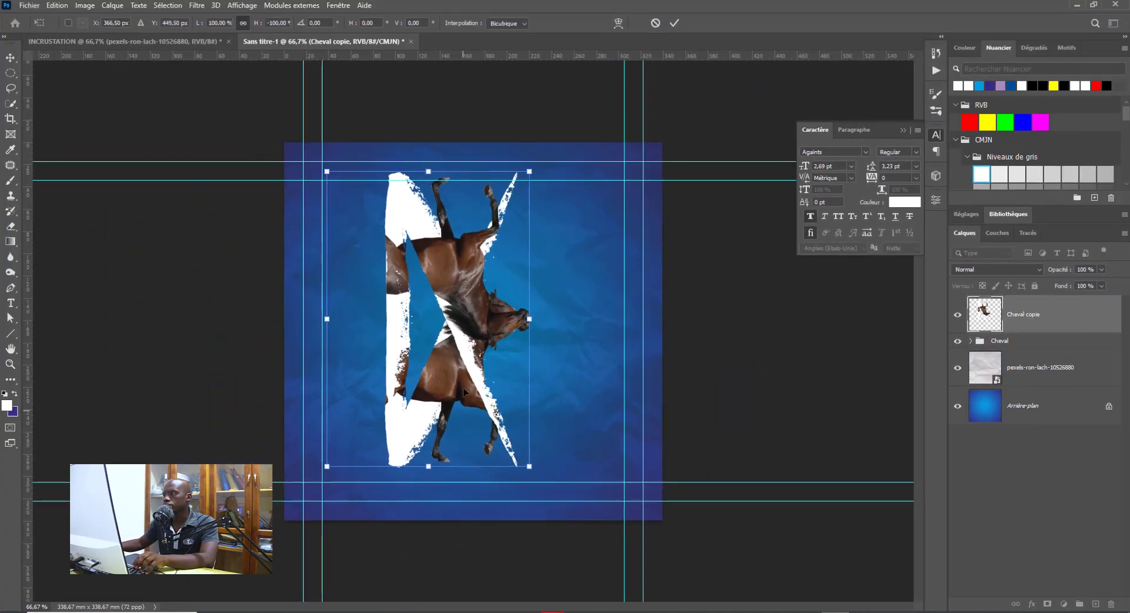
Place the flipped copy directly below the original so the V's base and the hooves meet like a floor reflection
drag(462, 449, 451, 547)
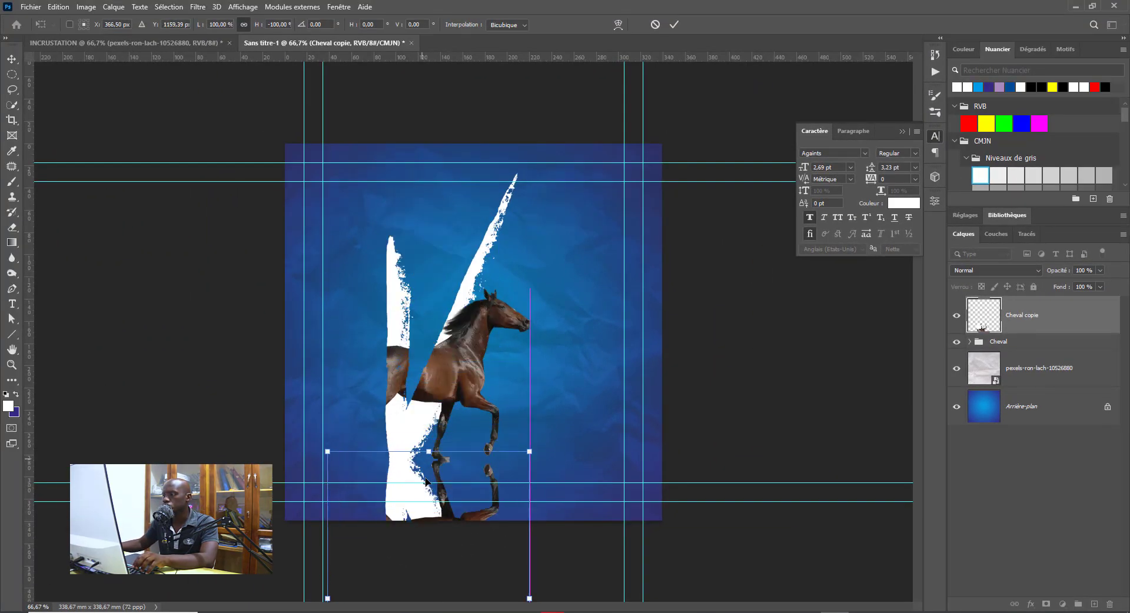
drag(400, 474, 441, 470)
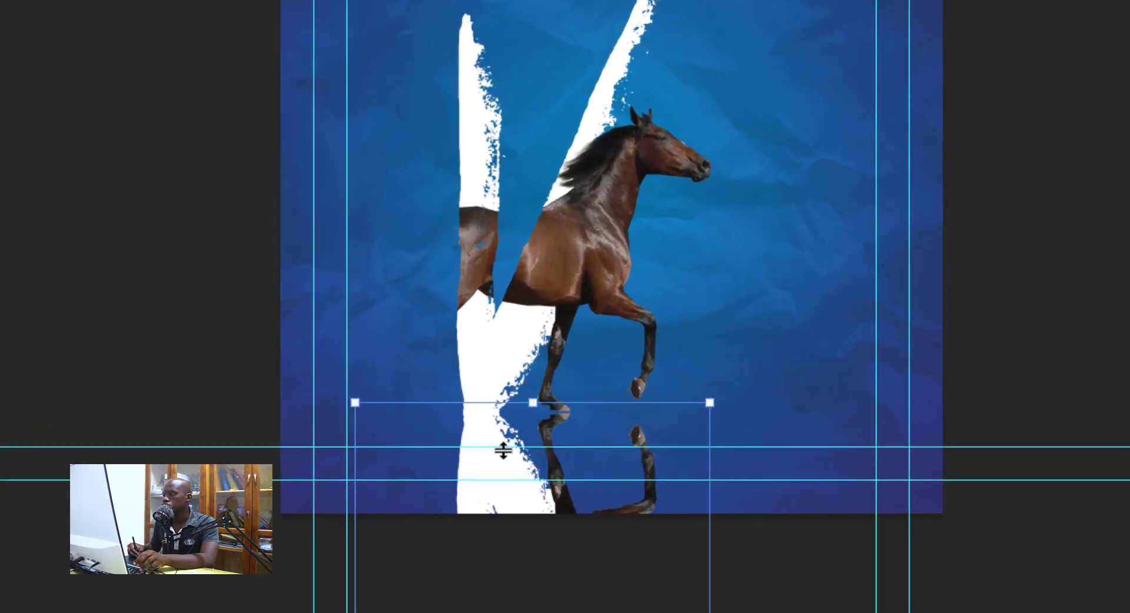
drag(503, 451, 501, 468)
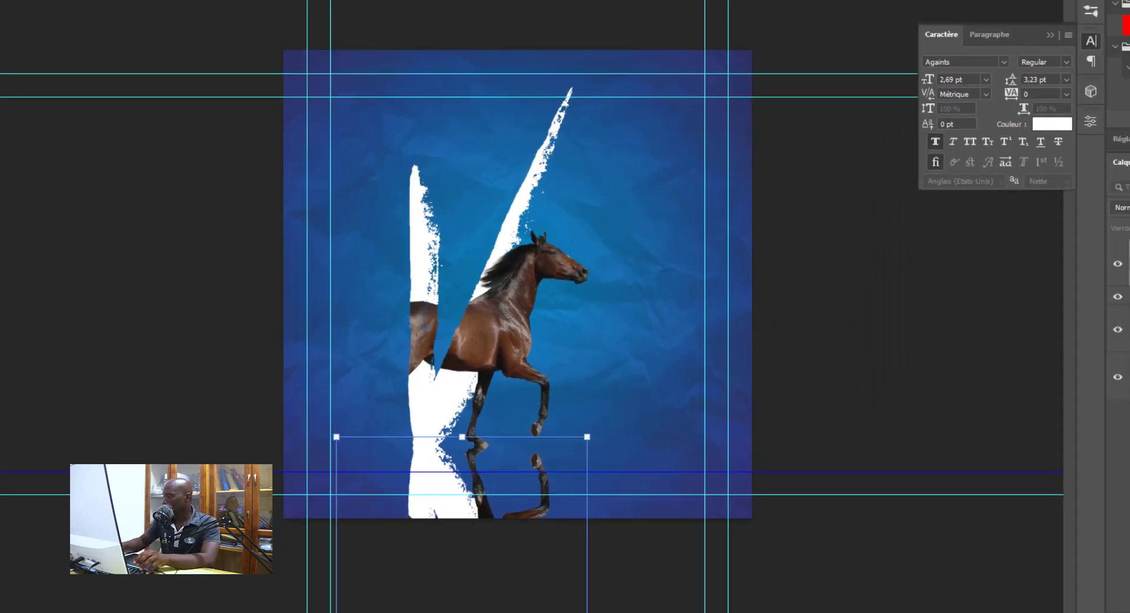
key(Return)
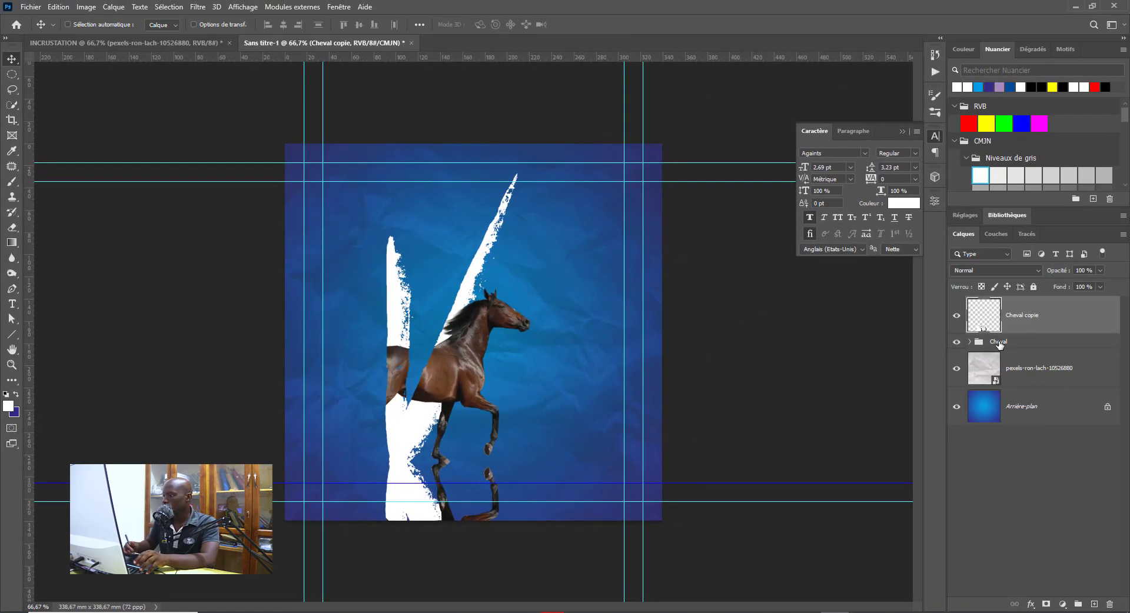
Reorder the reflection layer beneath the Cheval group and keep it selected
drag(1022, 339, 1026, 349)
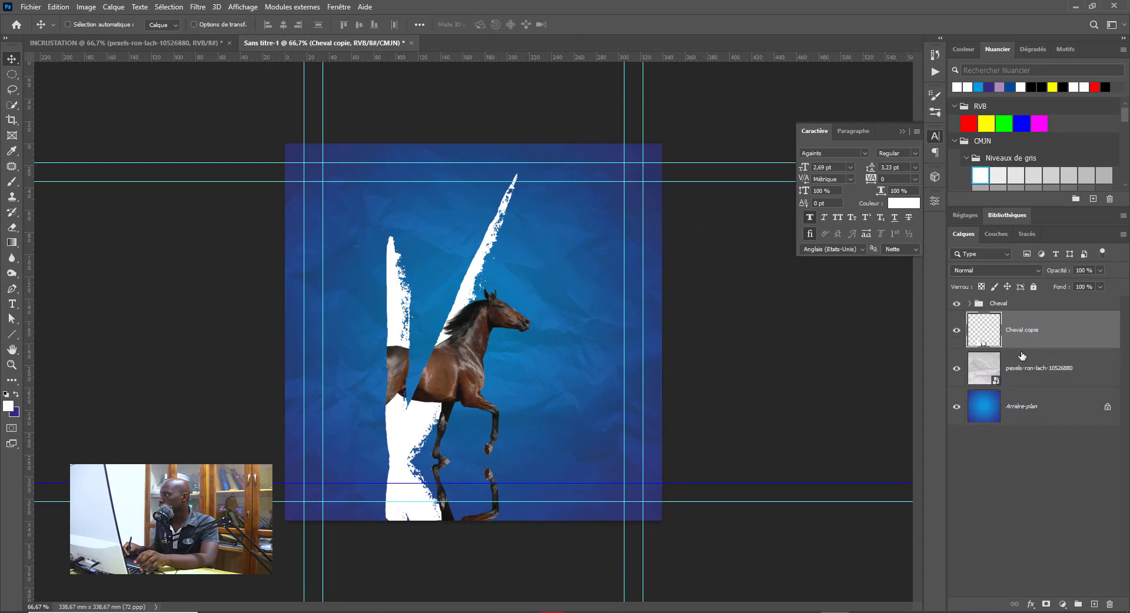
click(1025, 307)
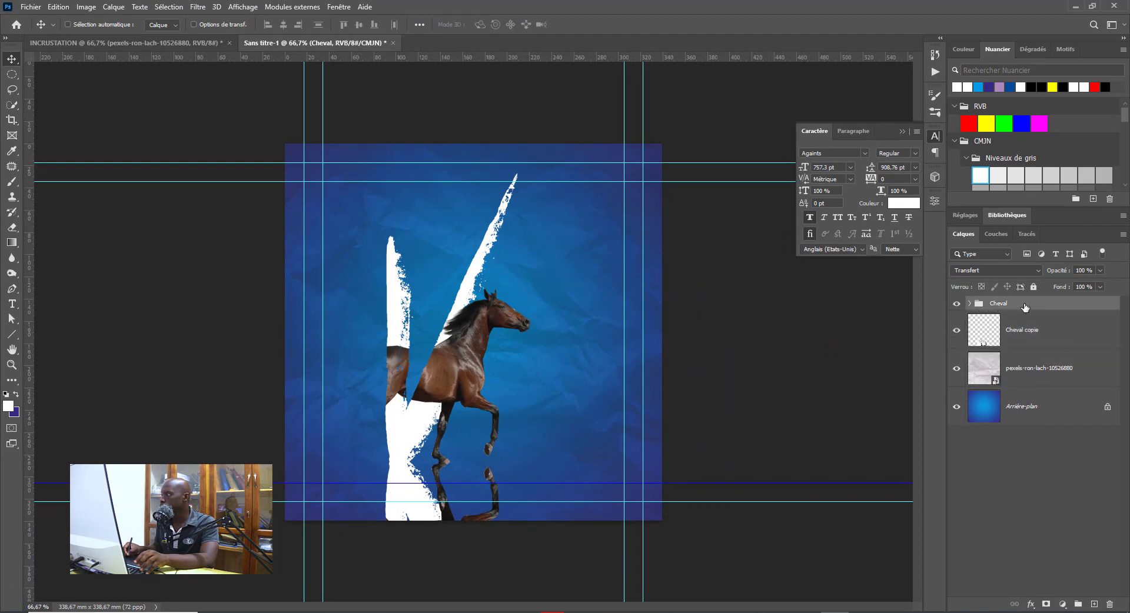
click(1016, 340)
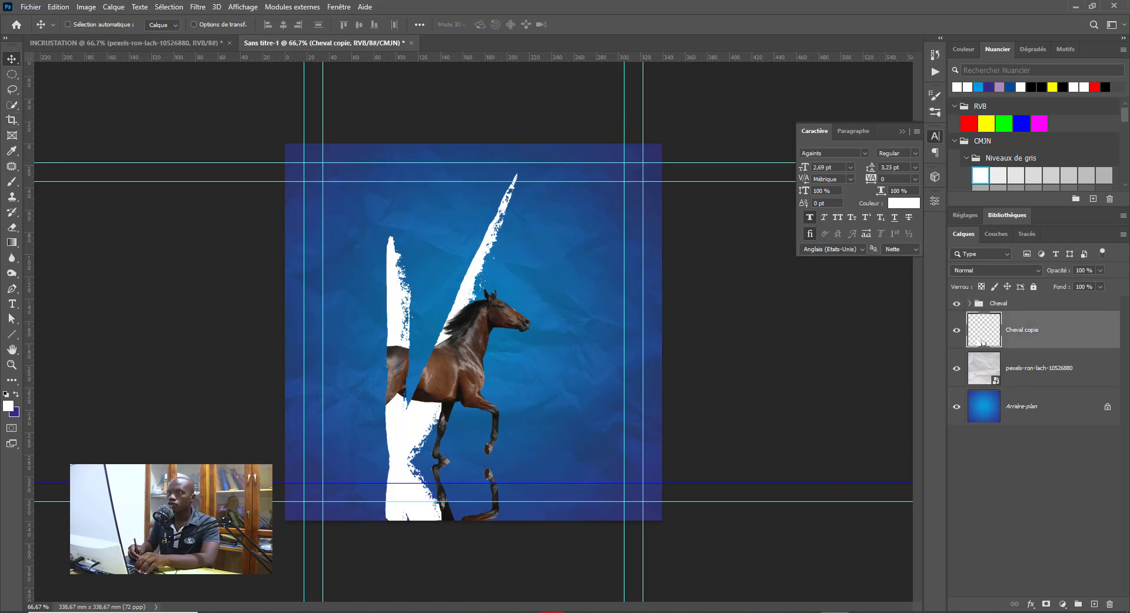
Add a layer mask to the reflection and fade it out downwards with a linear white-to-black gradient
click(1046, 605)
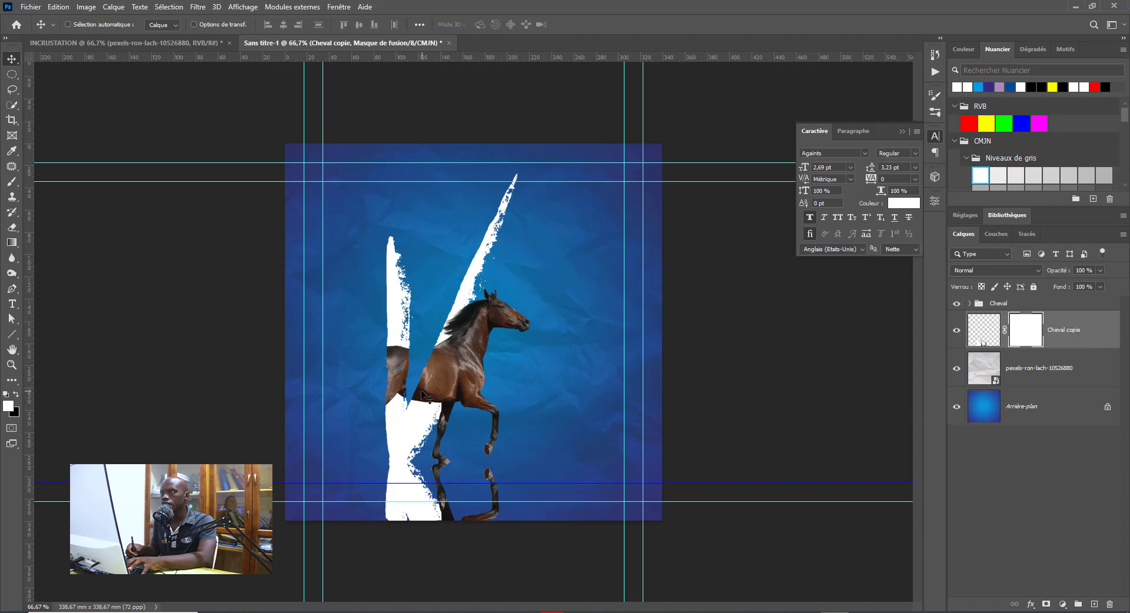
key(g)
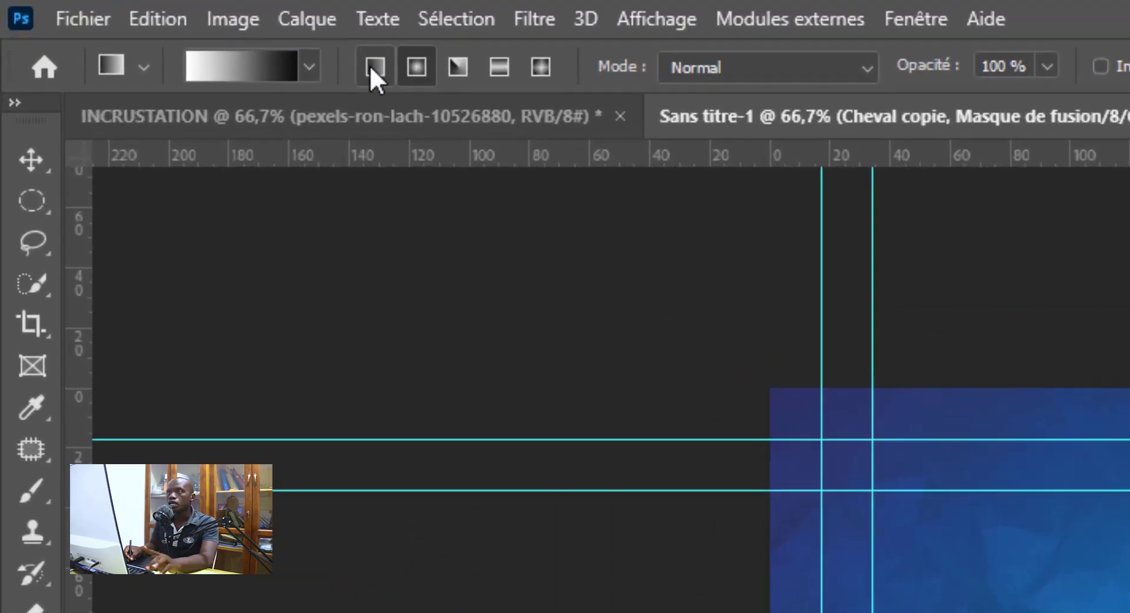
click(372, 66)
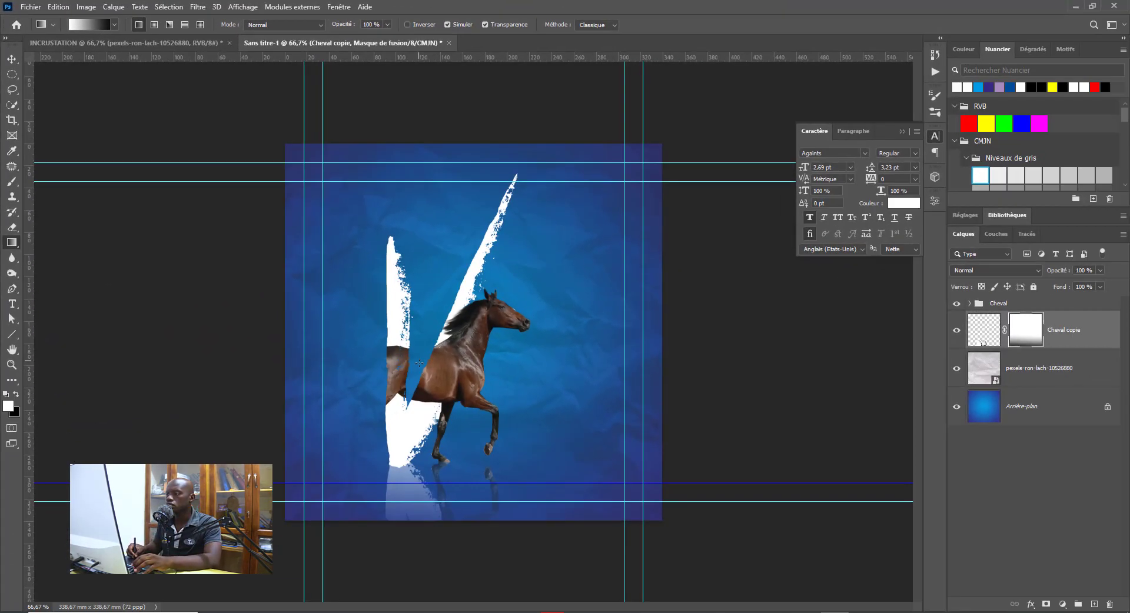
drag(411, 504, 412, 505)
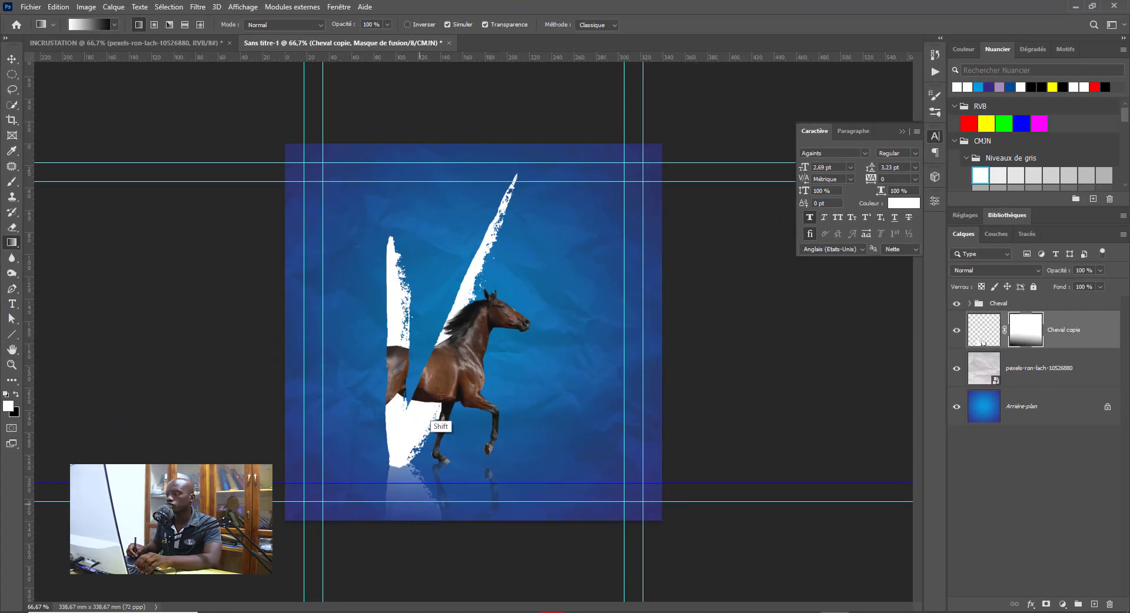
drag(441, 392, 434, 514)
drag(410, 424, 406, 578)
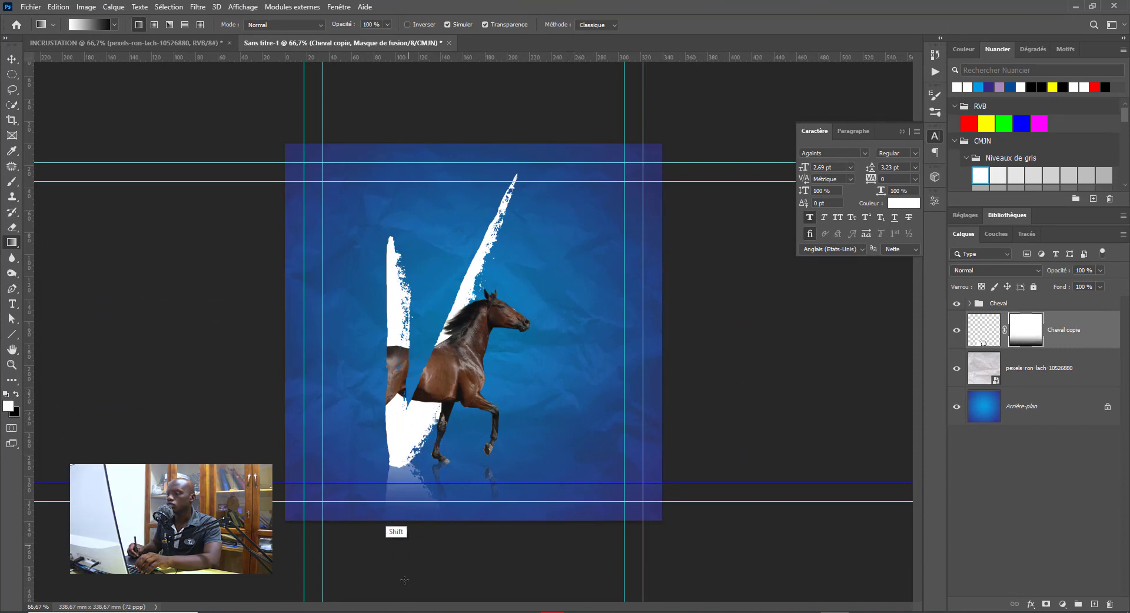
drag(449, 350, 418, 516)
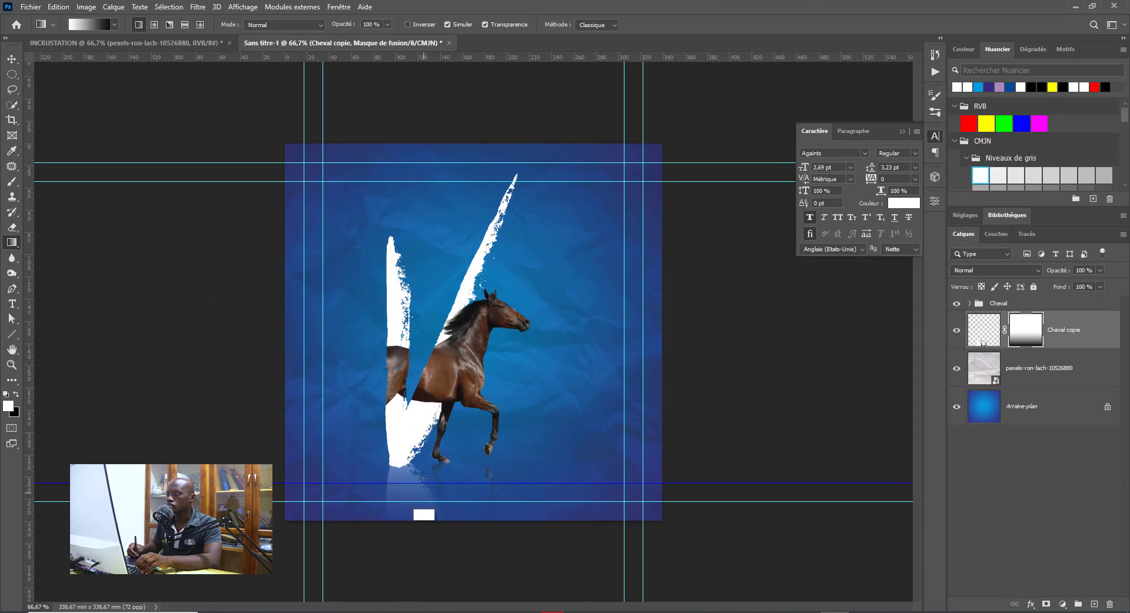
drag(428, 438, 423, 532)
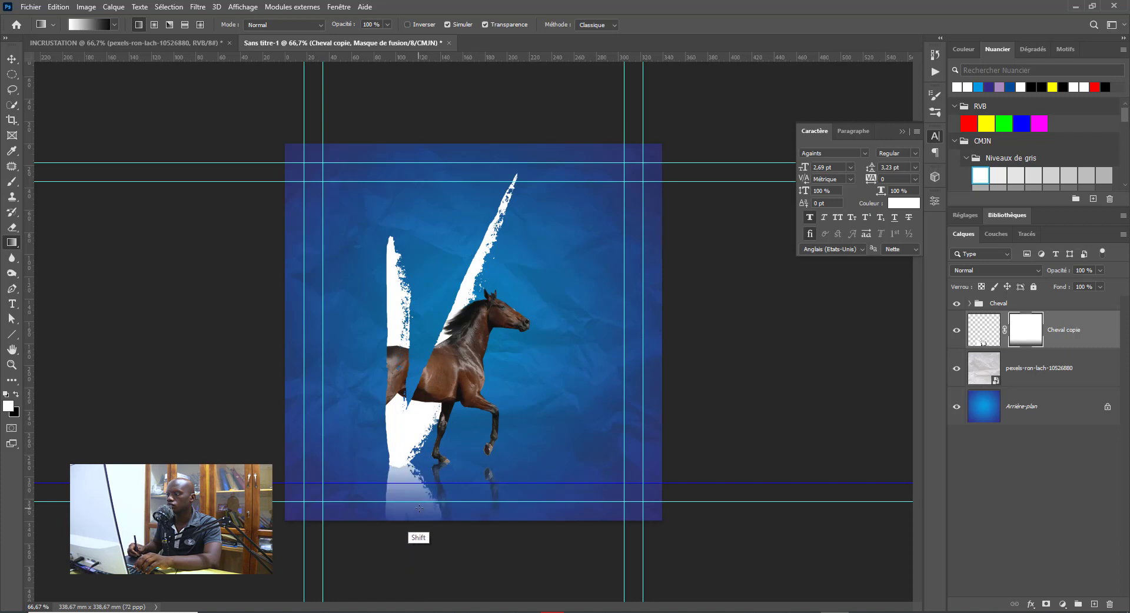
drag(447, 392, 441, 535)
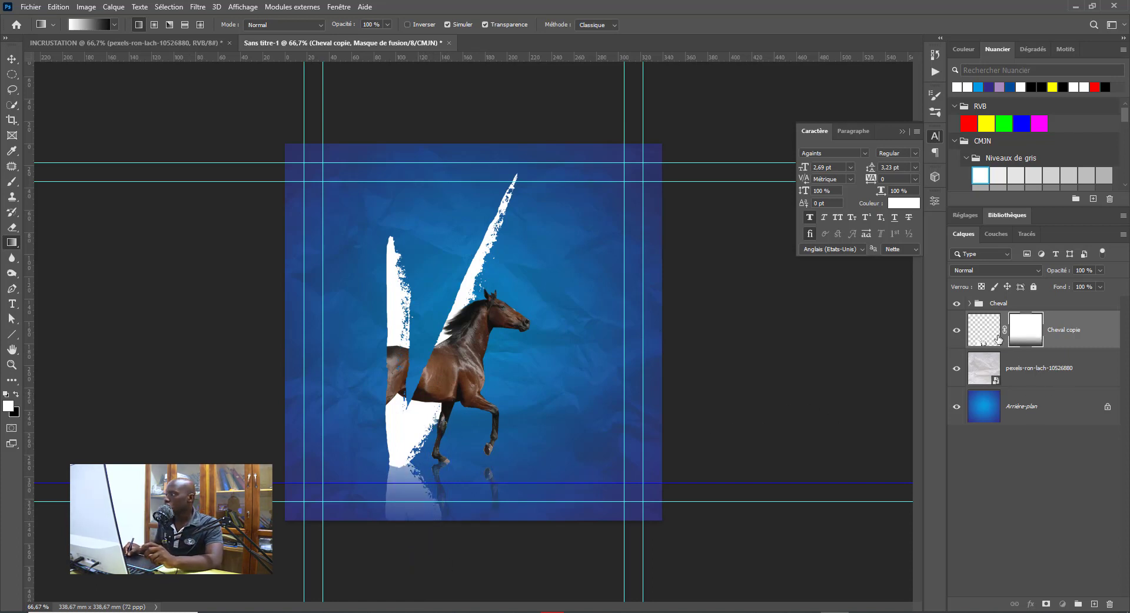
Apply a Gaussian blur with a 3-pixel radius to the reflection layer's image, not its mask
click(983, 340)
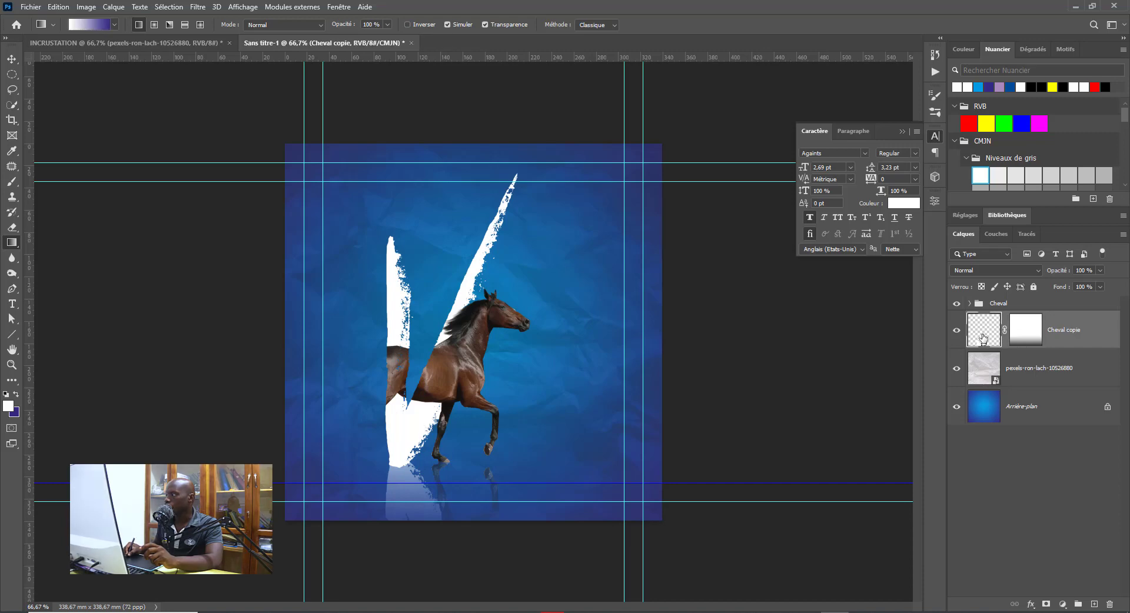
click(198, 7)
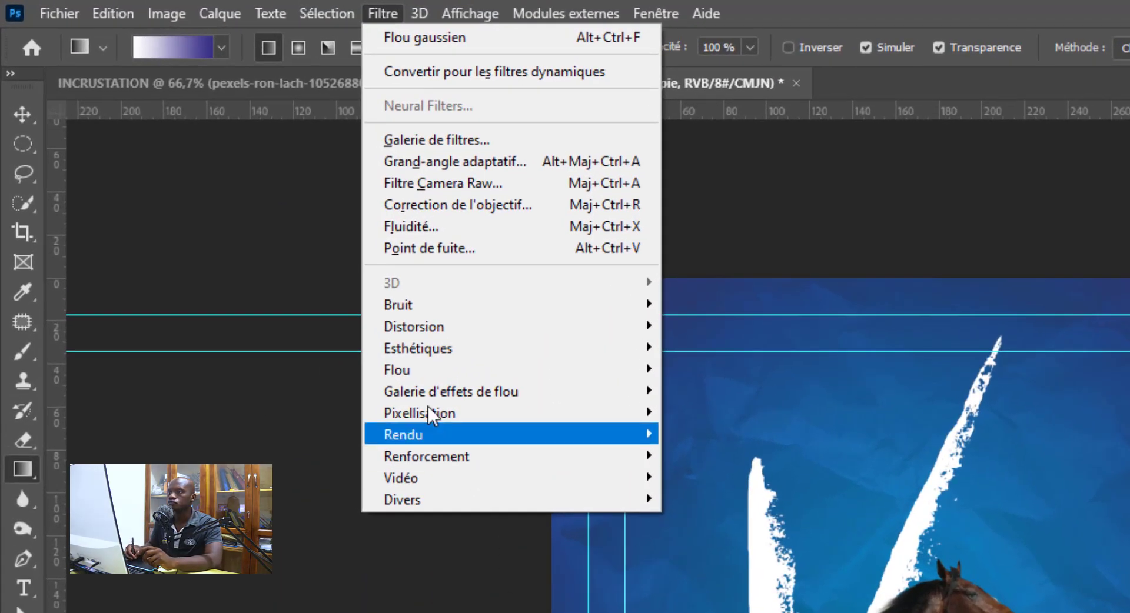
mouse_move(517, 370)
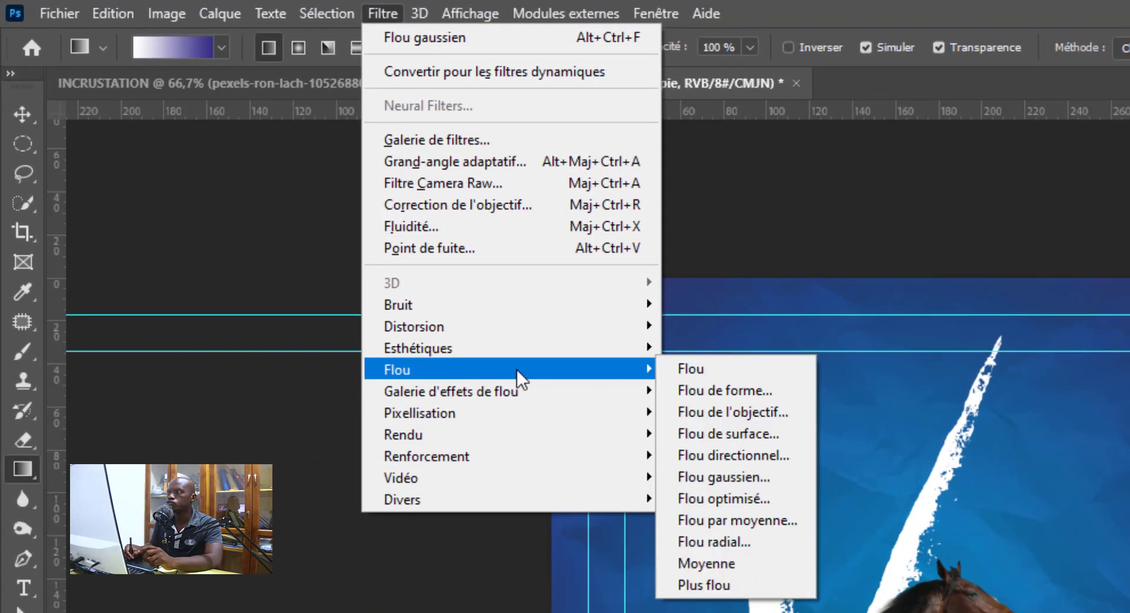
click(744, 482)
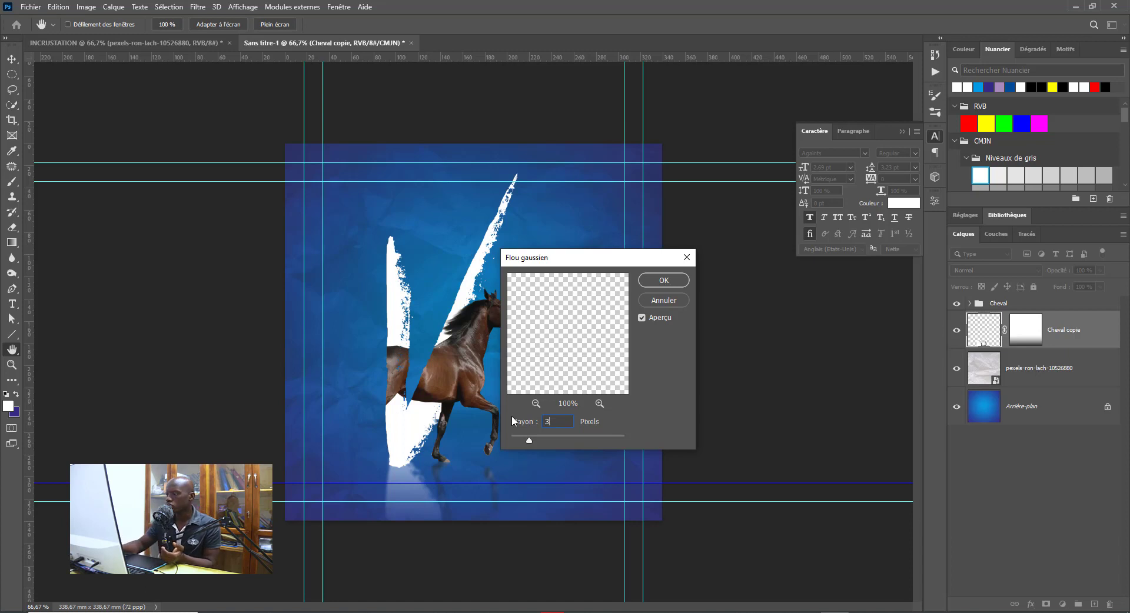
key(Return)
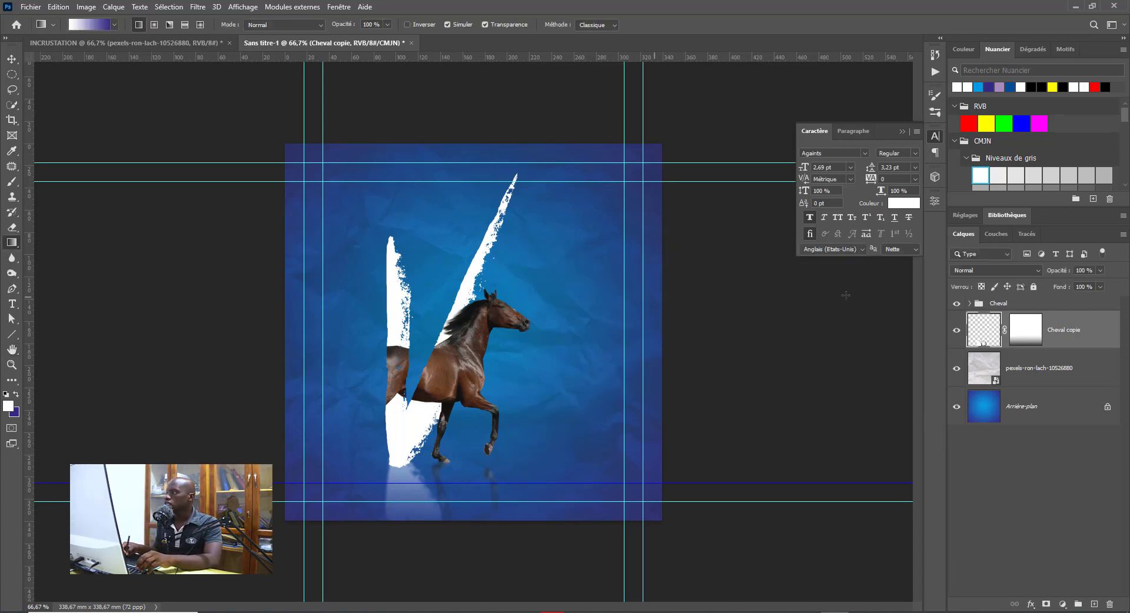
Group the Cheval group together with the reflection layer
ctrl+click(1045, 304)
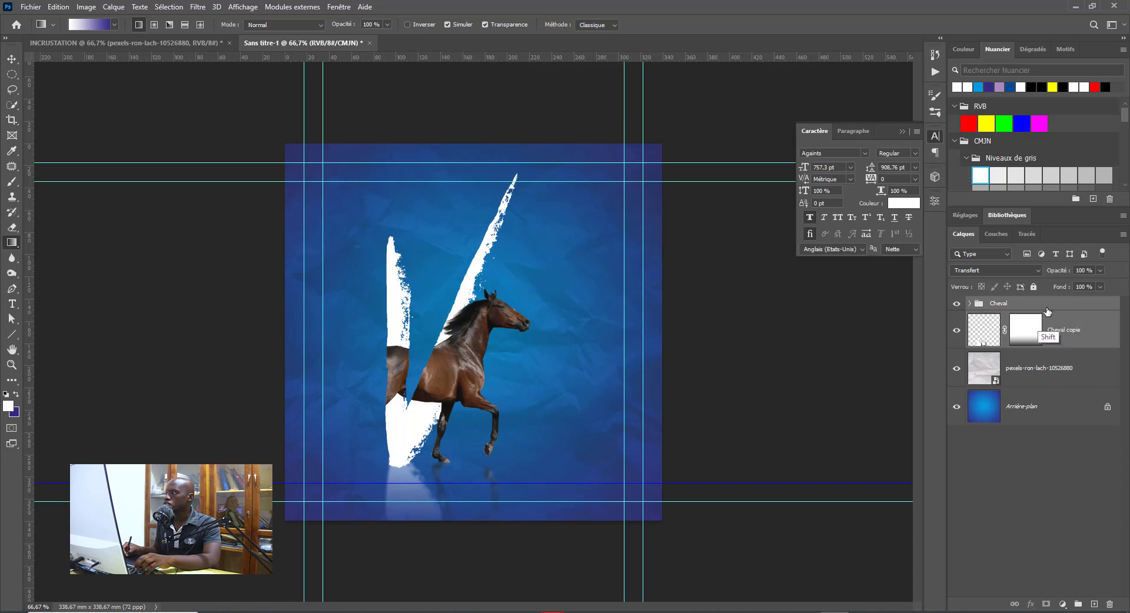
click(1077, 606)
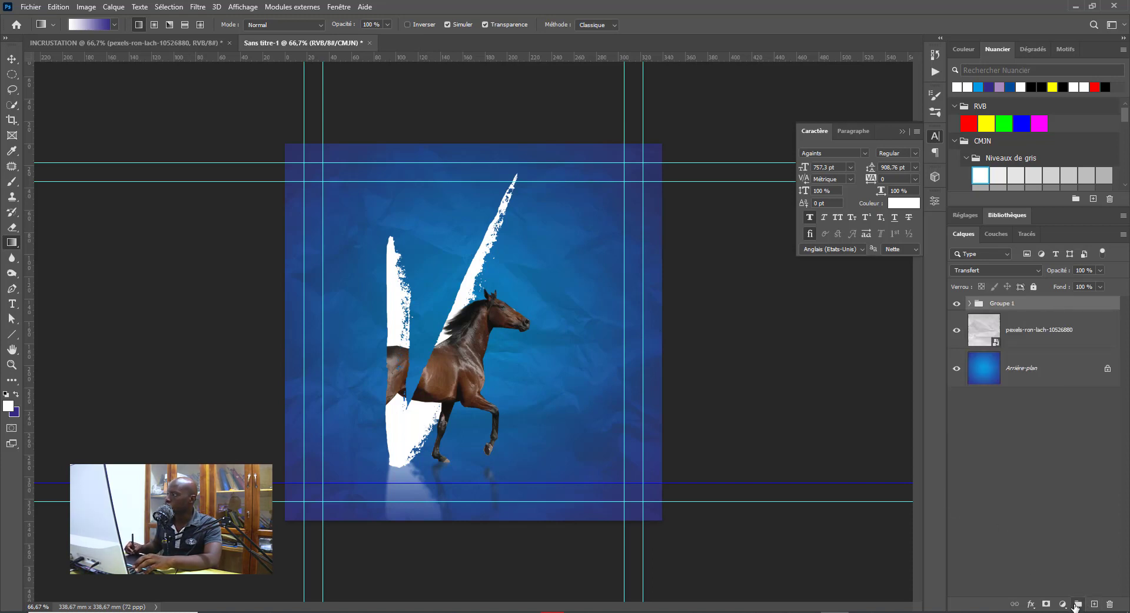
Rename the new group Images and move its artwork towards the horizontal centre of the poster
double_click(1011, 305)
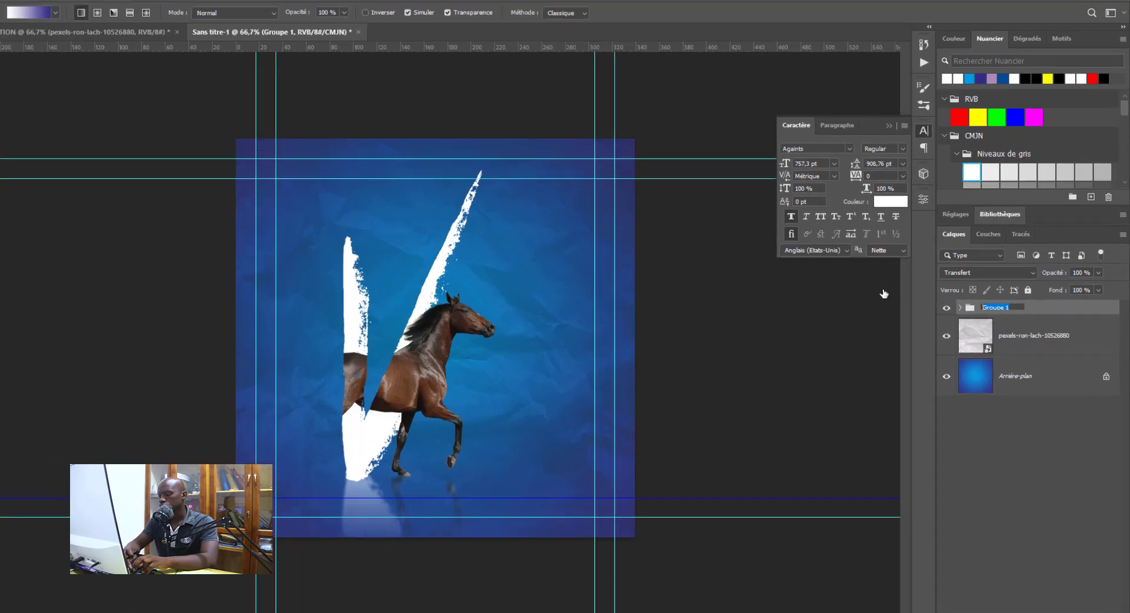
key(BackSpace)
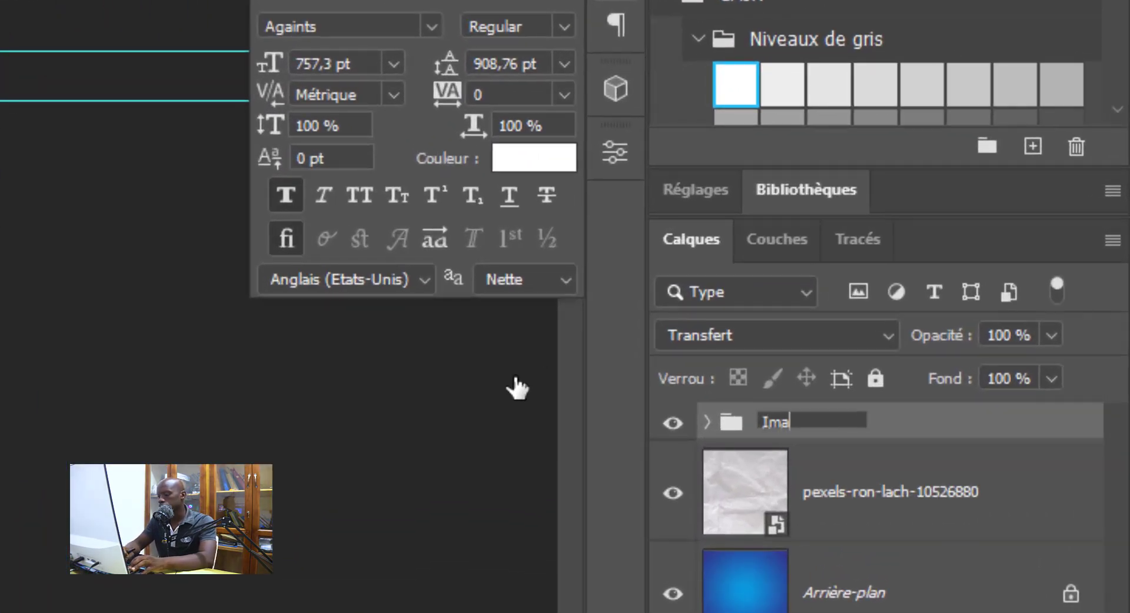
key(Return)
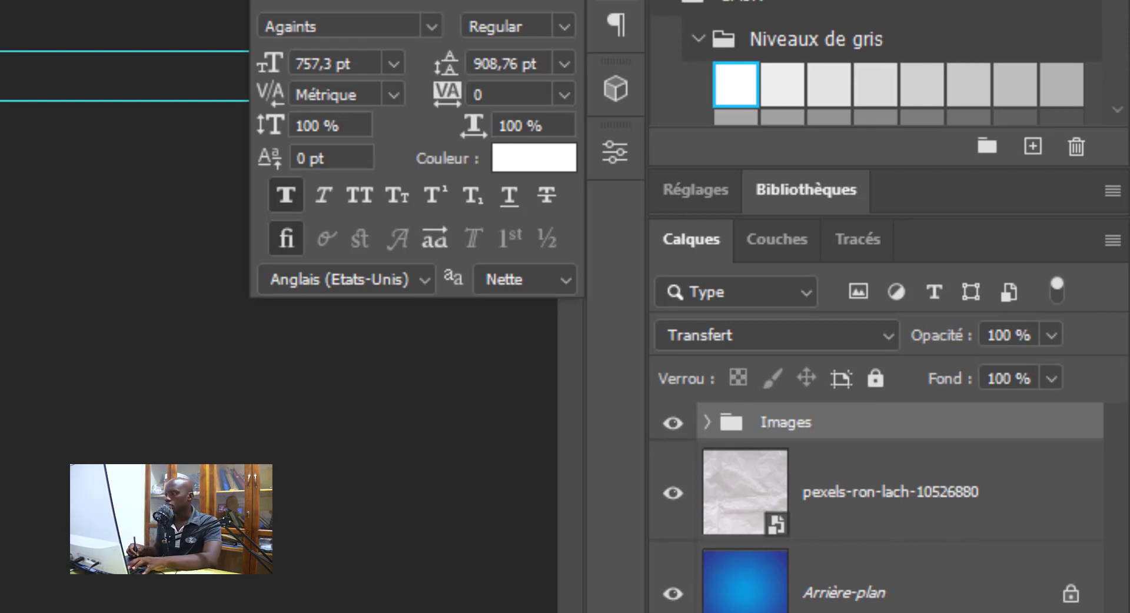
mouse_move(471, 362)
mouse_down()
mouse_move(471, 391)
mouse_move(469, 373)
mouse_move(479, 376)
mouse_up()
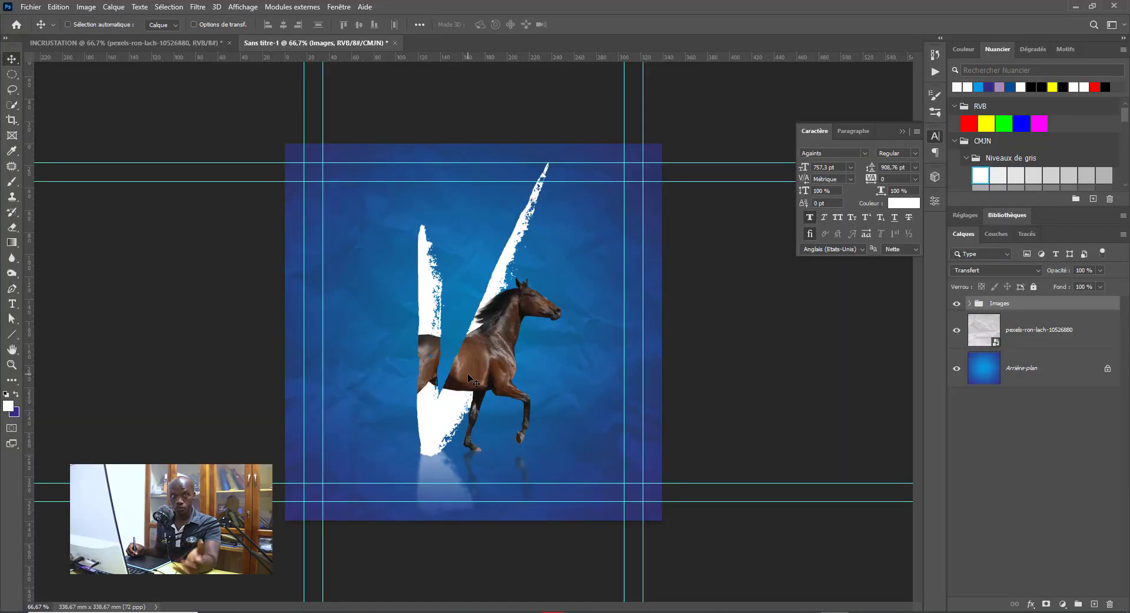
drag(465, 382, 489, 382)
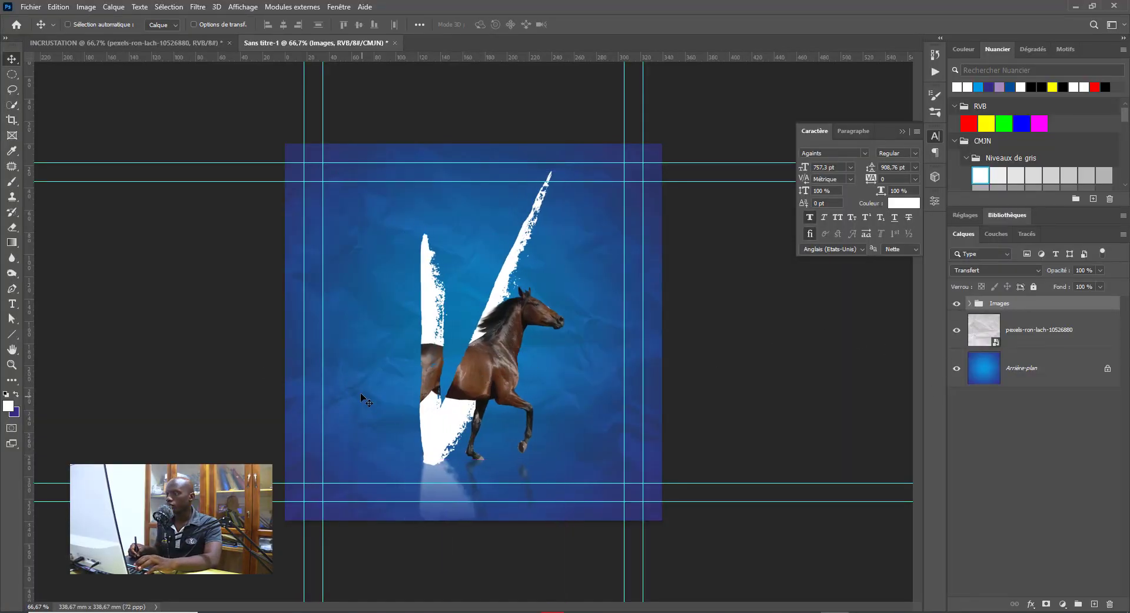
Examine the contents of the Images and Cheval groups, including the upper horse layer's mask, and collapse both groups again
click(970, 305)
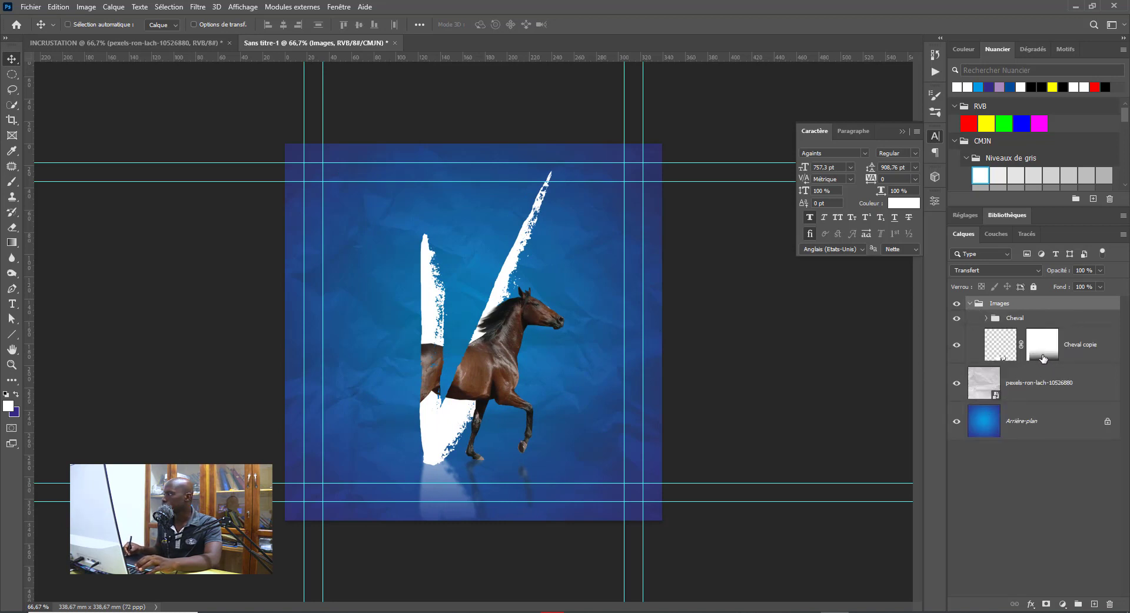
click(986, 320)
click(1059, 354)
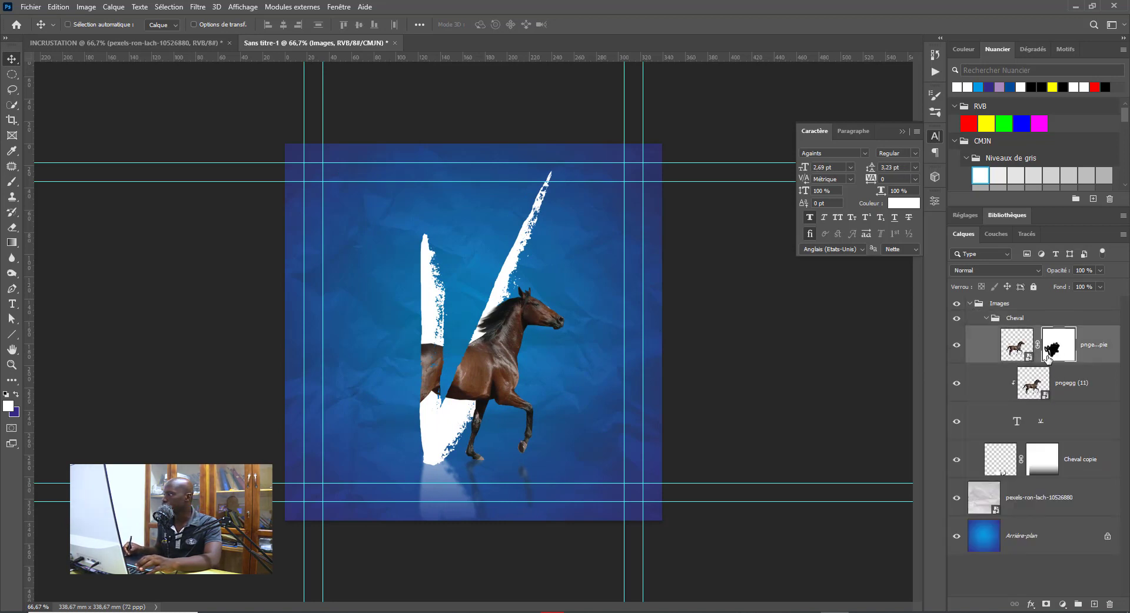
key(e)
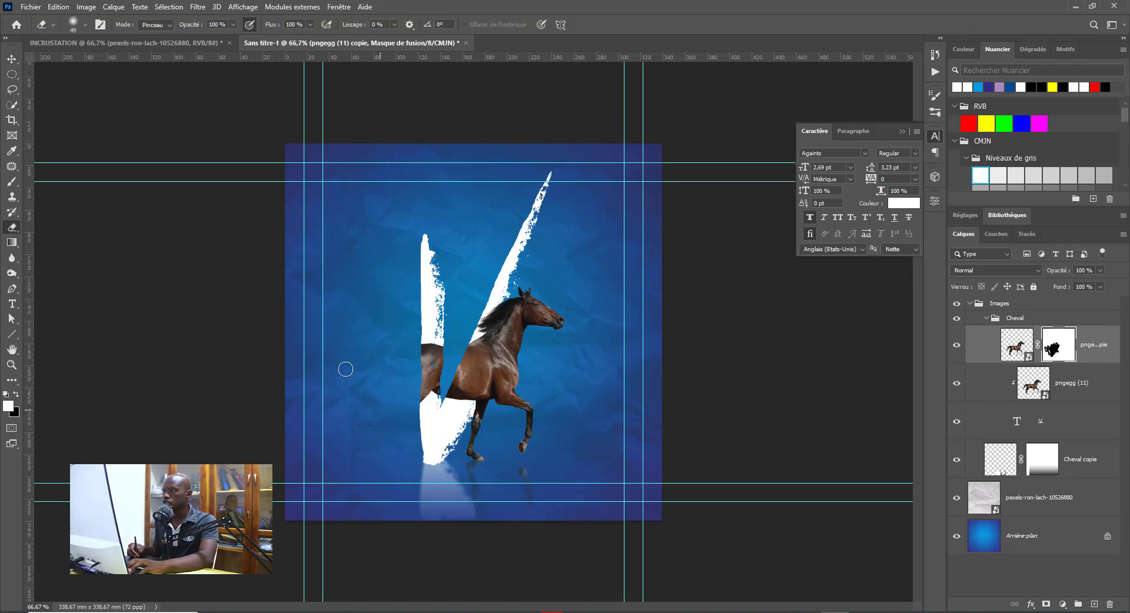
drag(368, 379, 393, 451)
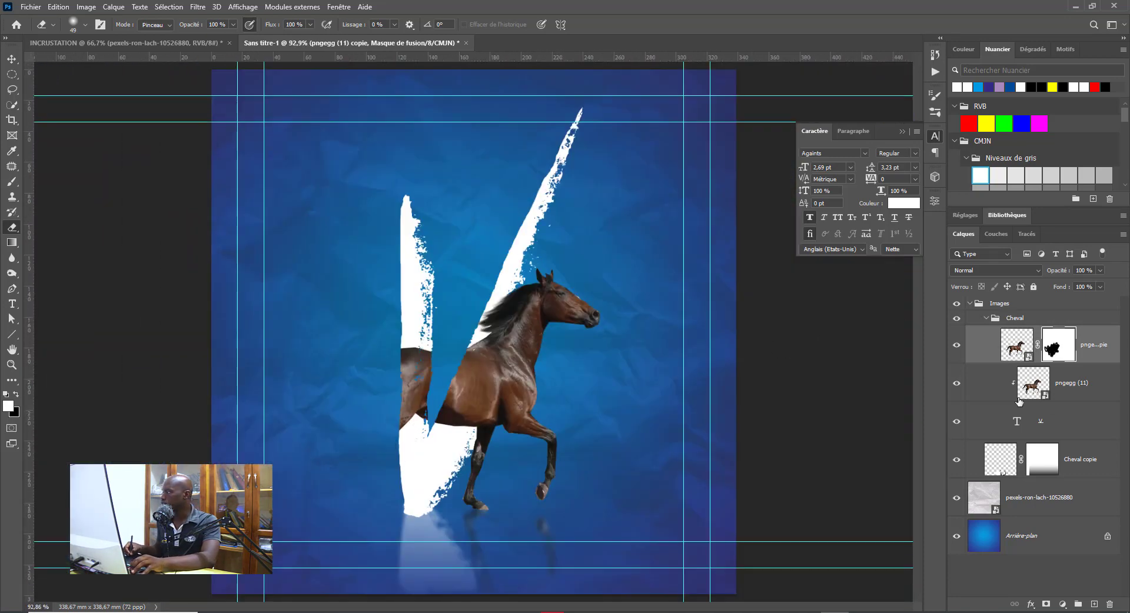
click(986, 319)
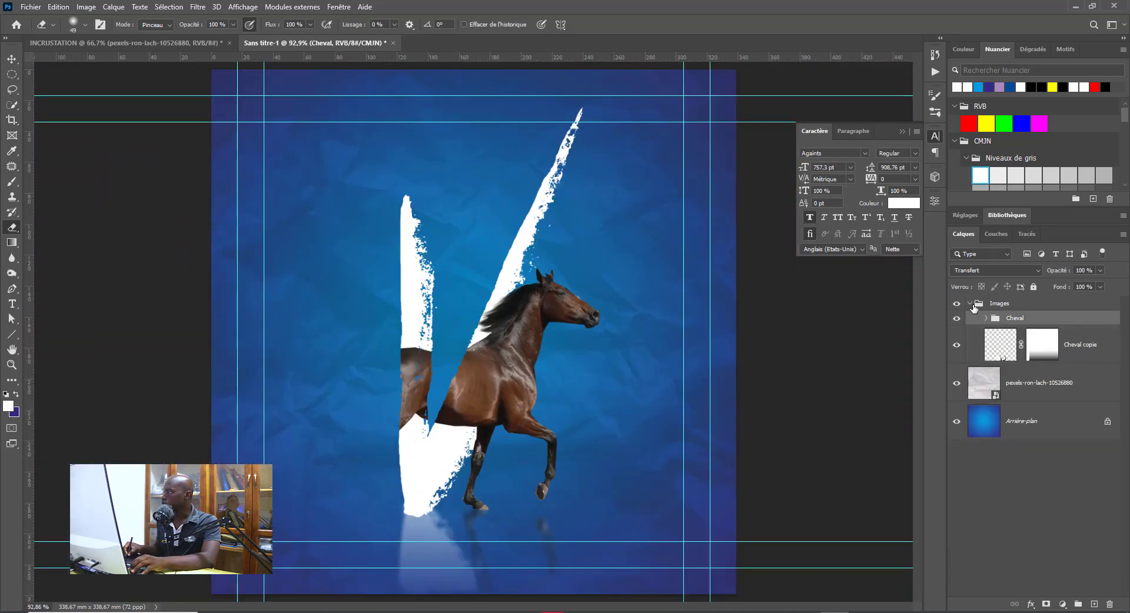
click(1017, 309)
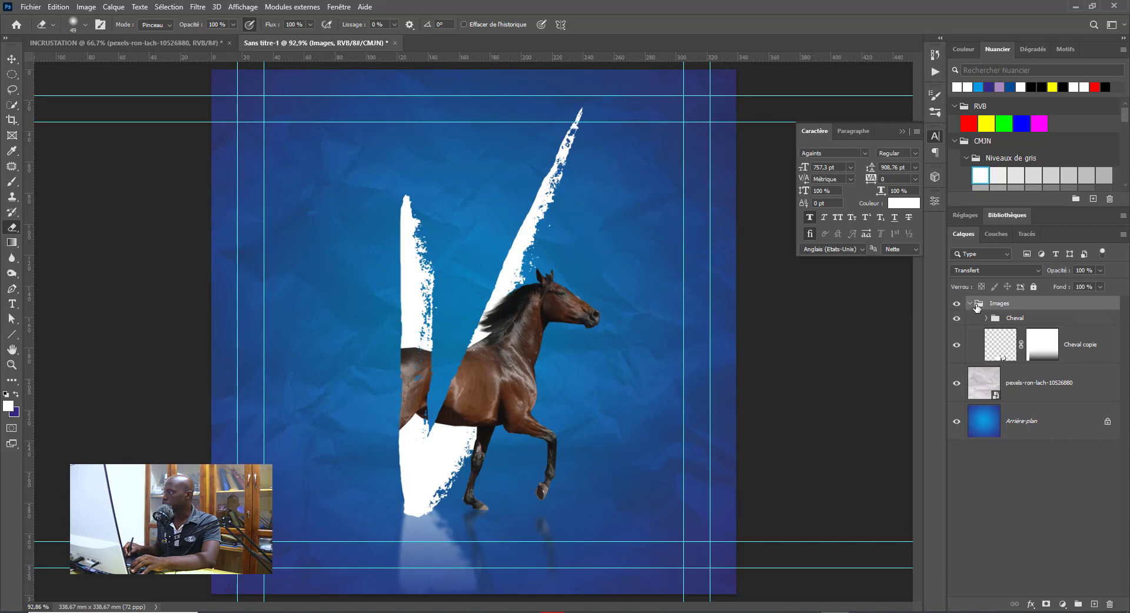
click(972, 304)
Move the Images group slightly upwards so the reflection has more room above the poster's lower edge
key(v)
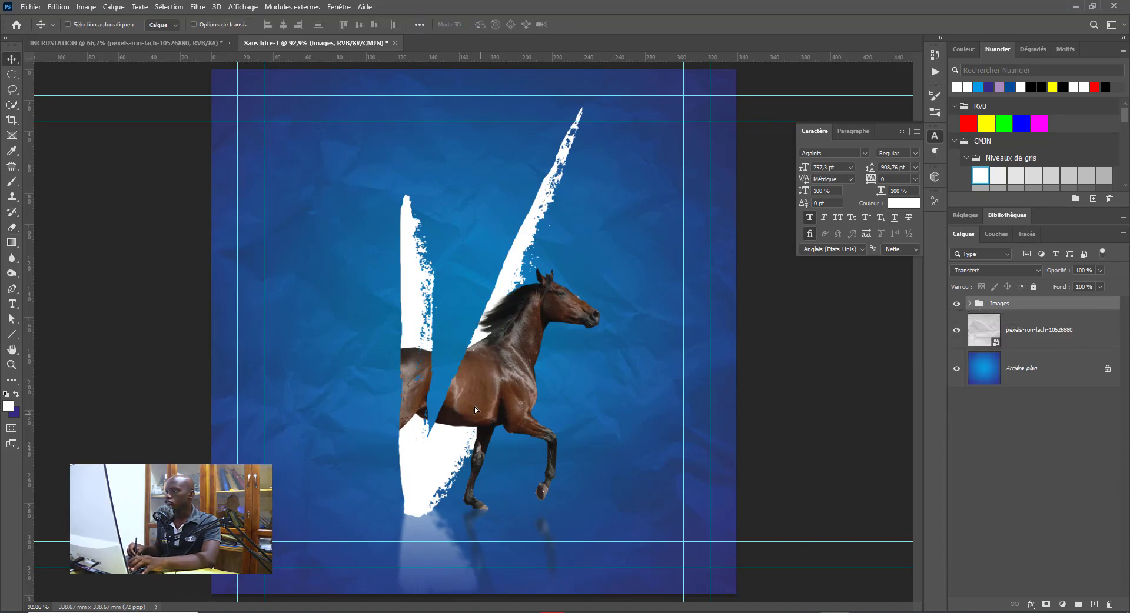
mouse_move(474, 407)
mouse_down()
mouse_move(465, 377)
mouse_move(459, 400)
mouse_move(479, 388)
mouse_move(471, 401)
mouse_move(468, 373)
mouse_up()
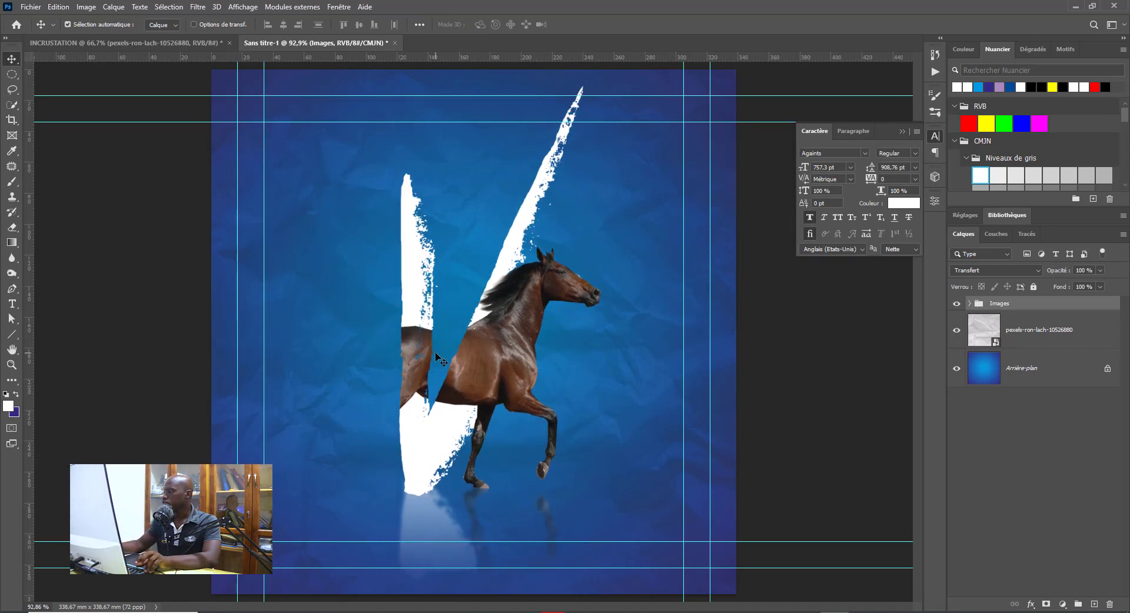
key(ctrl+minus)
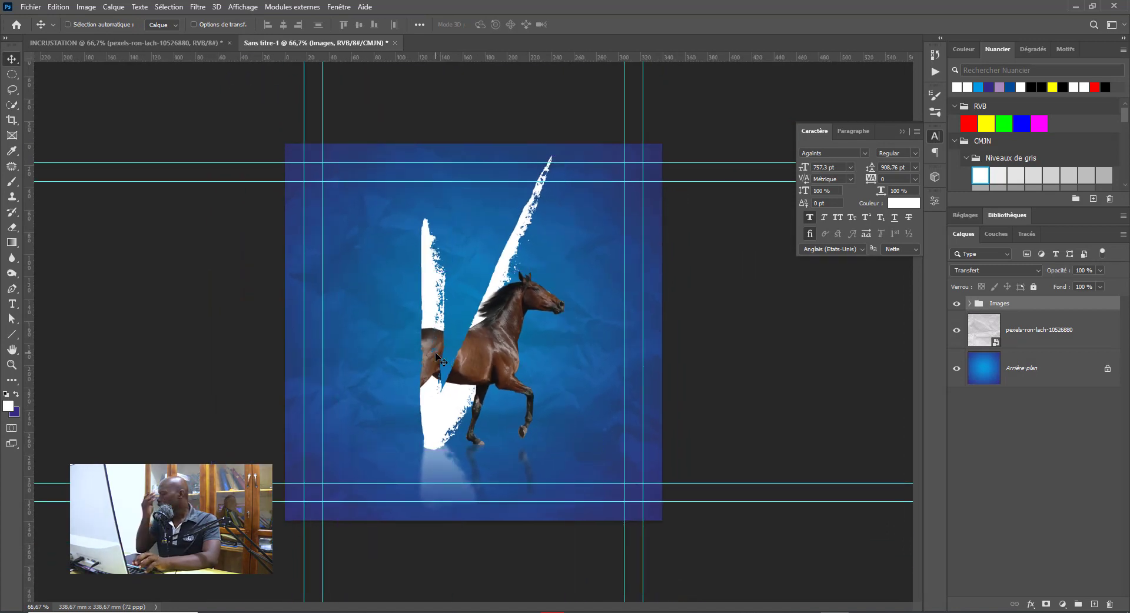
Consult the finished INCRUSTATION poster and add the text CHEVAL on a text layer beneath the Images group
click(178, 44)
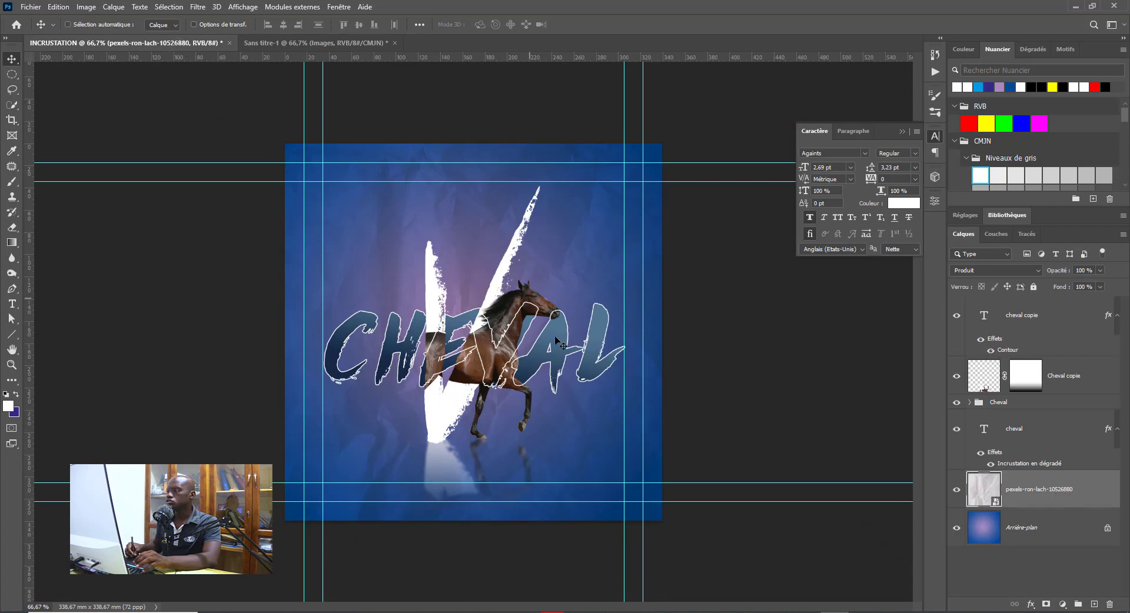
click(316, 44)
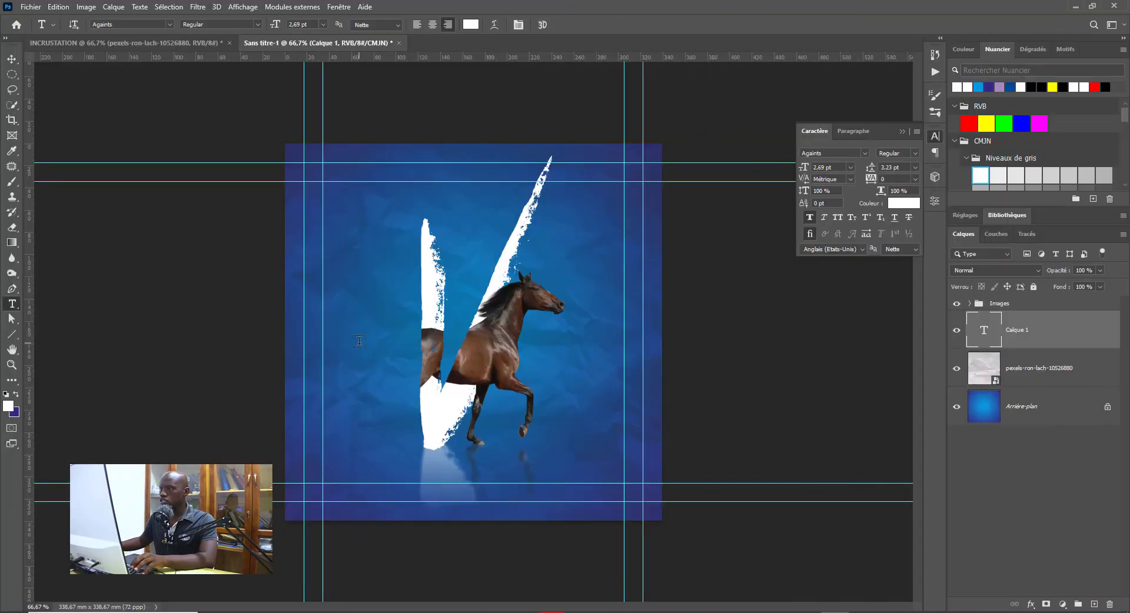
click(361, 340)
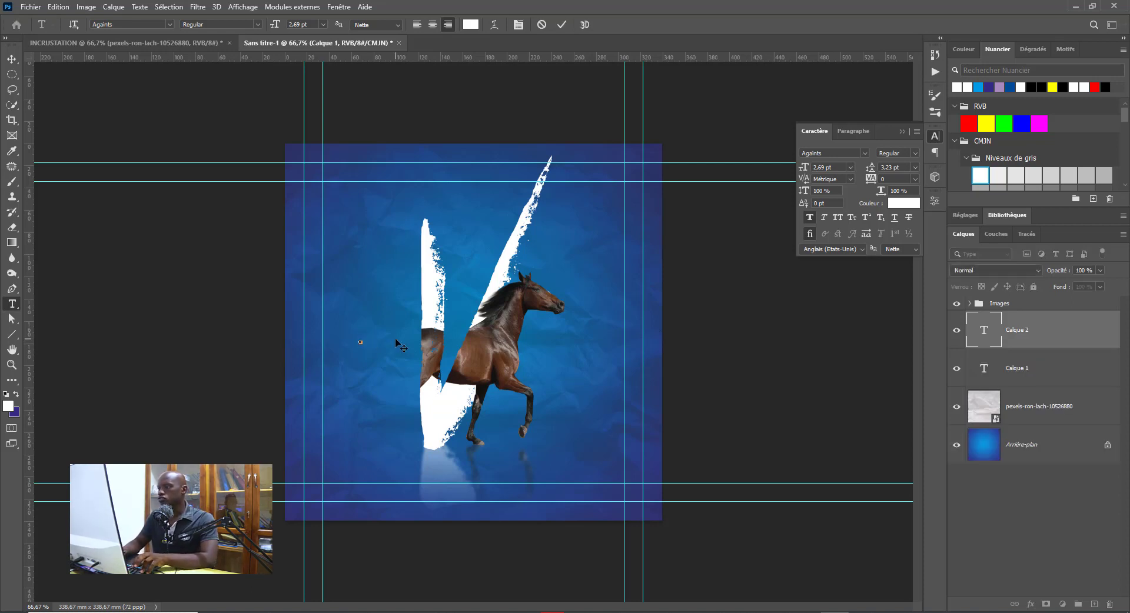
text(CHEVAL)
key(ctrl+Return)
Enlarge the CHEVAL text to about 262 pt and place it across the poster behind the V and horse
key(ctrl+t)
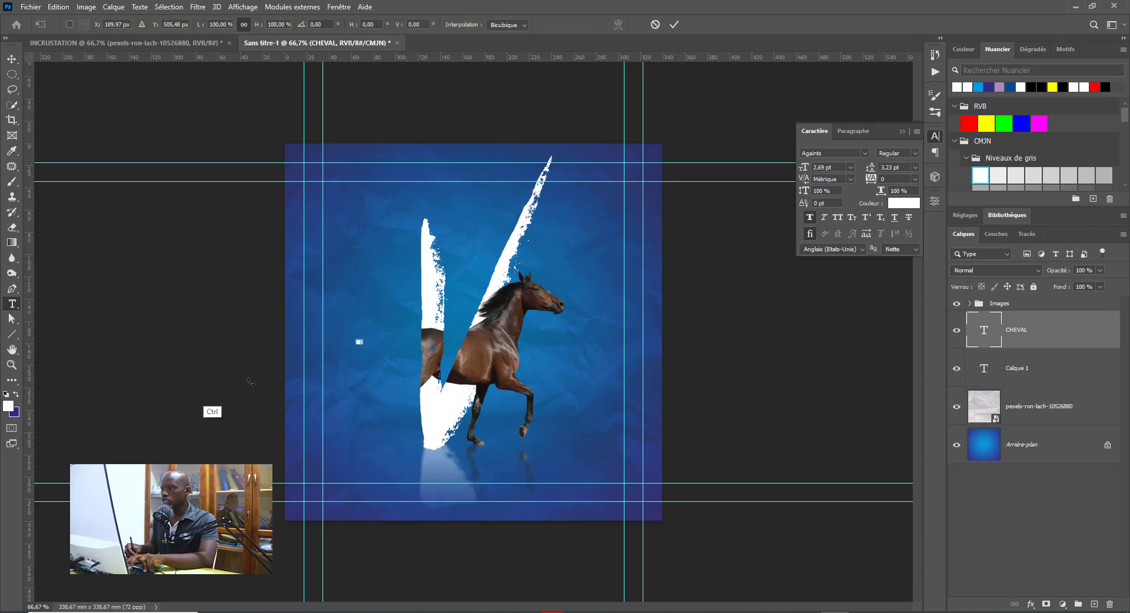
drag(362, 340, 653, 226)
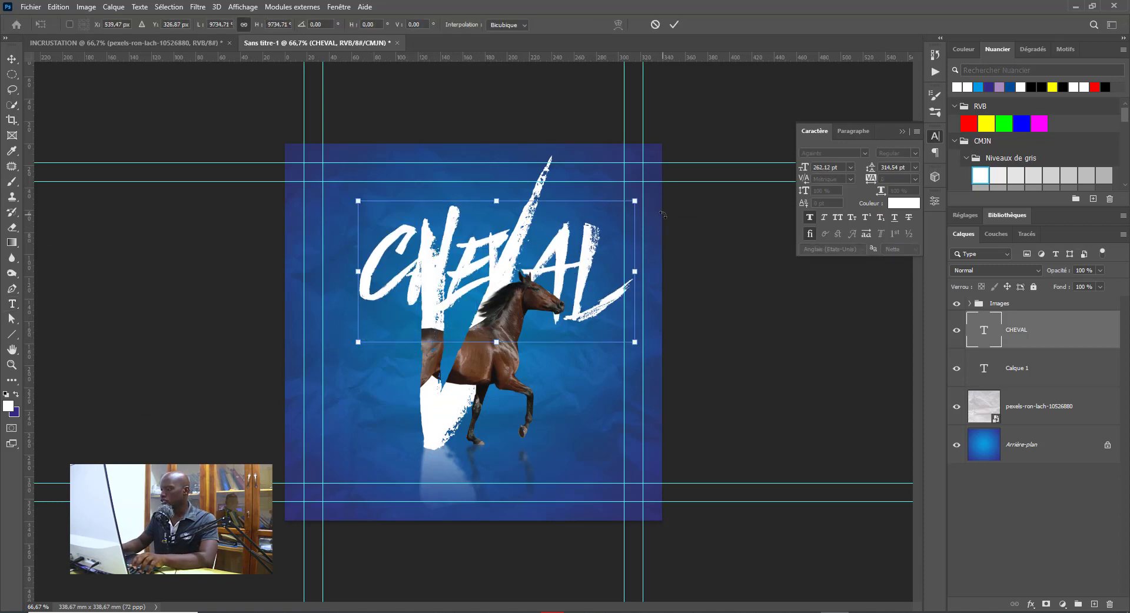
key(Return)
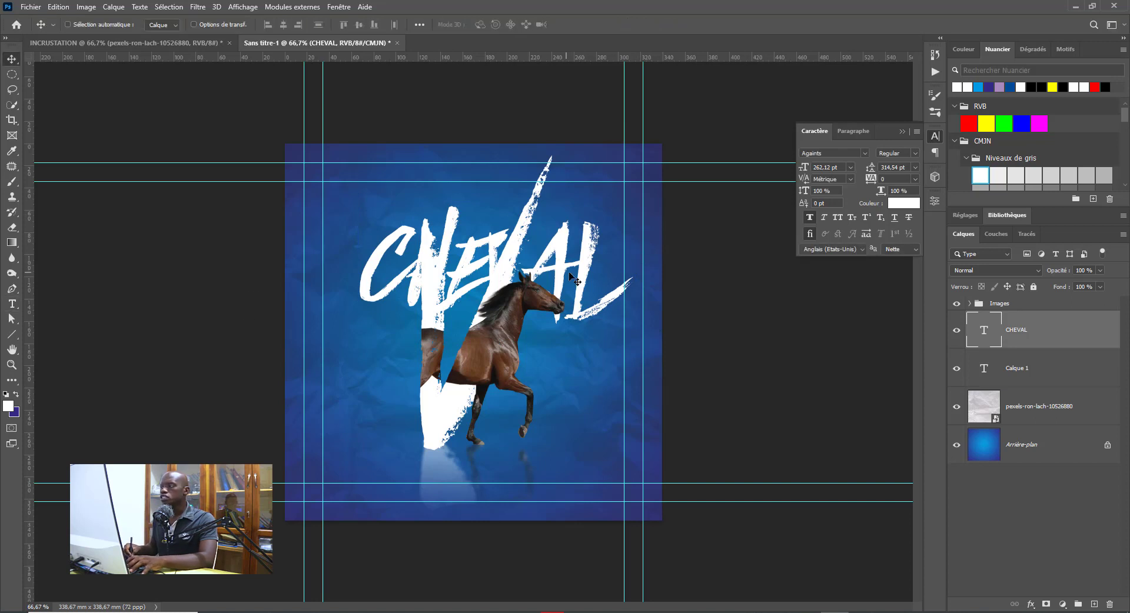
drag(580, 268, 565, 316)
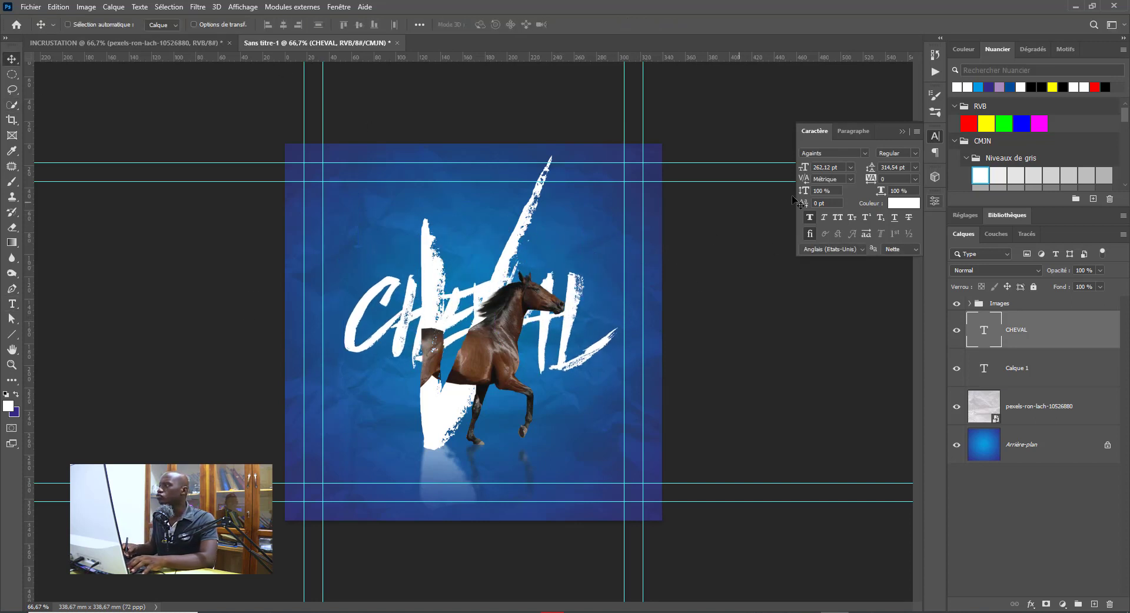
Set the CHEVAL text in Bahnschrift Bold and shift it right so the first letter is back on the canvas
click(831, 152)
click(848, 281)
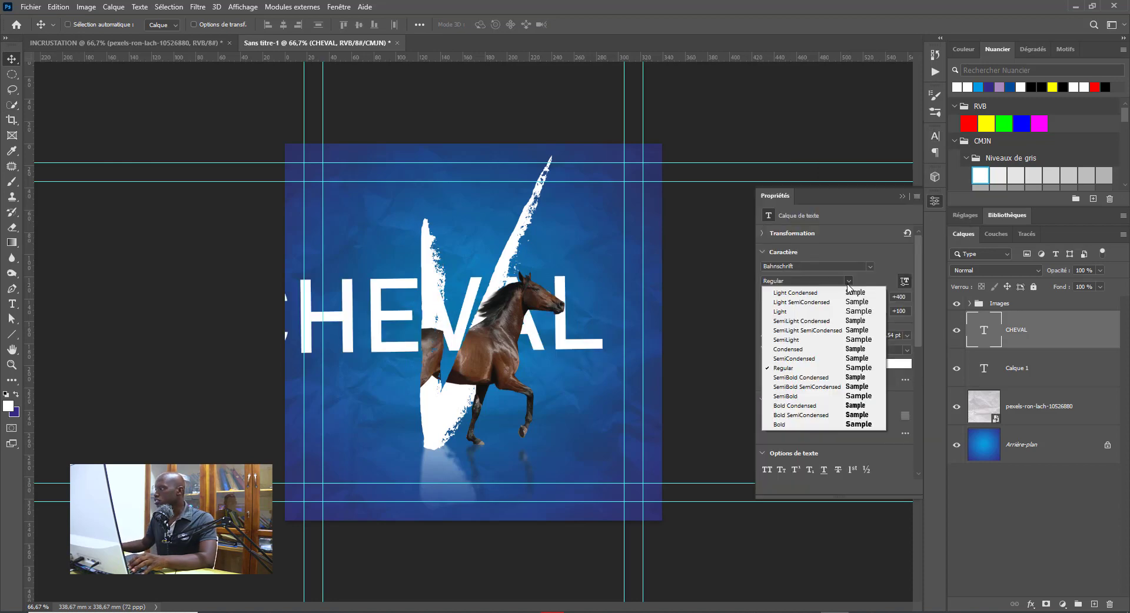
click(850, 424)
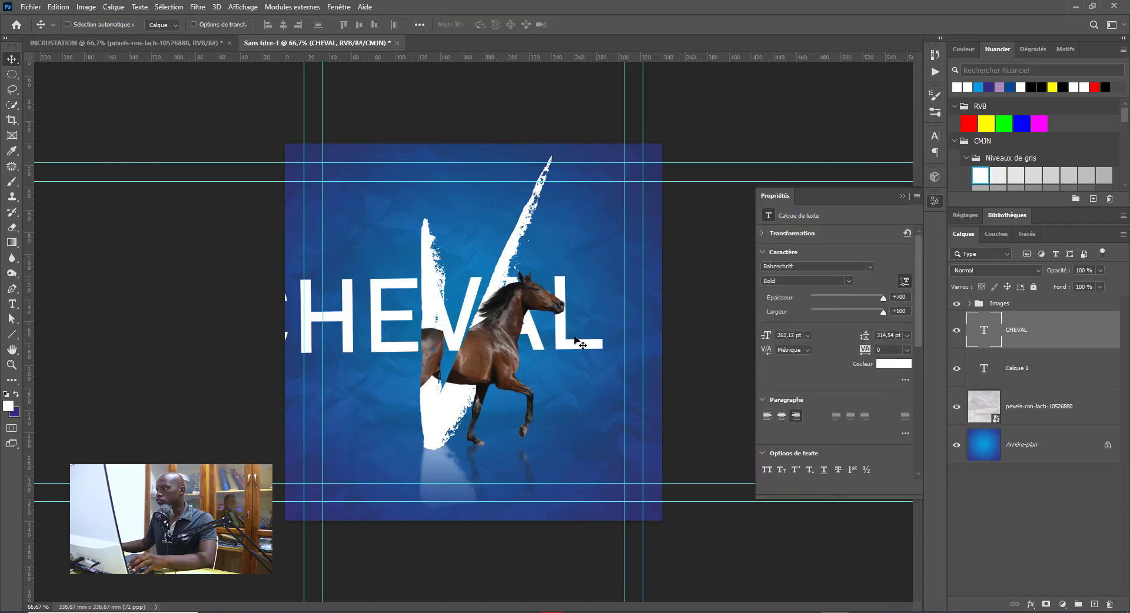
drag(580, 343, 640, 332)
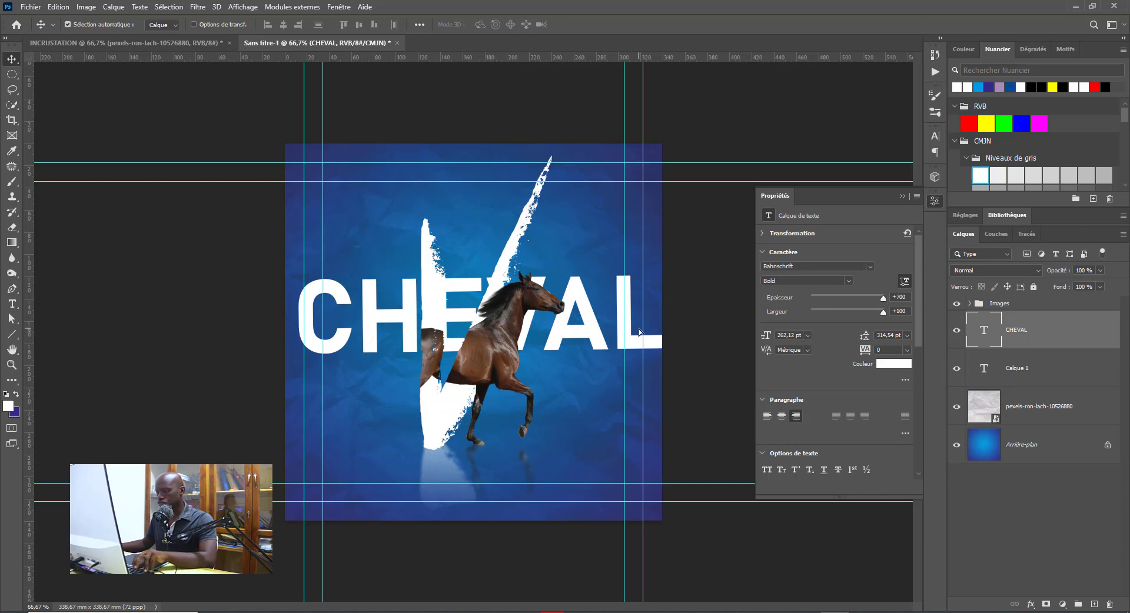
Scale the CHEVAL text down to about 223 pt and fit it within the poster's side margin guides
key(ctrl+t)
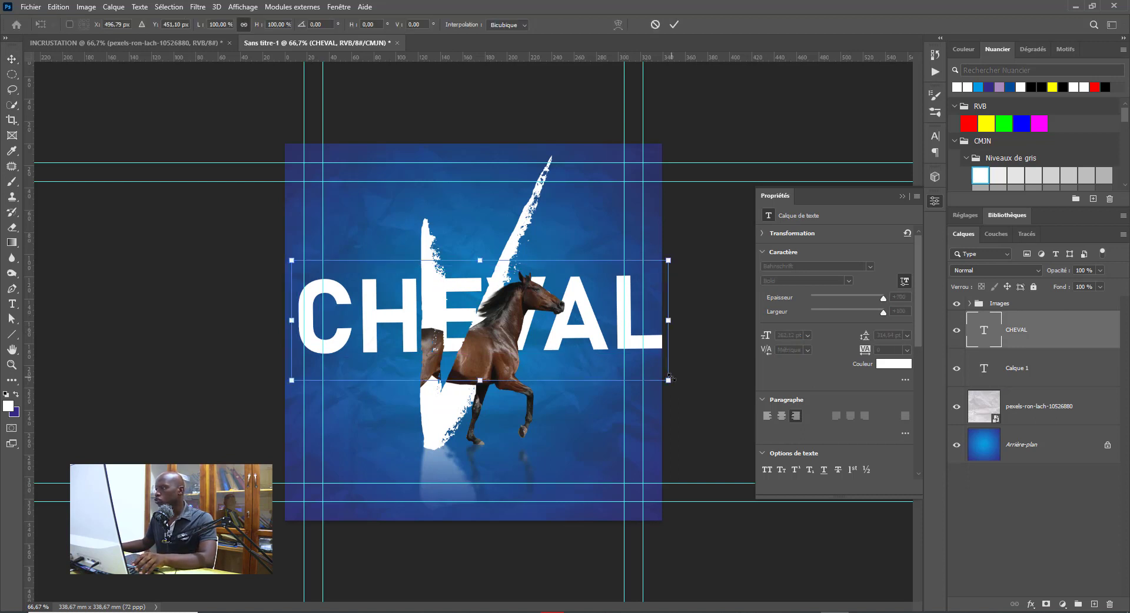
drag(670, 378, 594, 350)
key(Return)
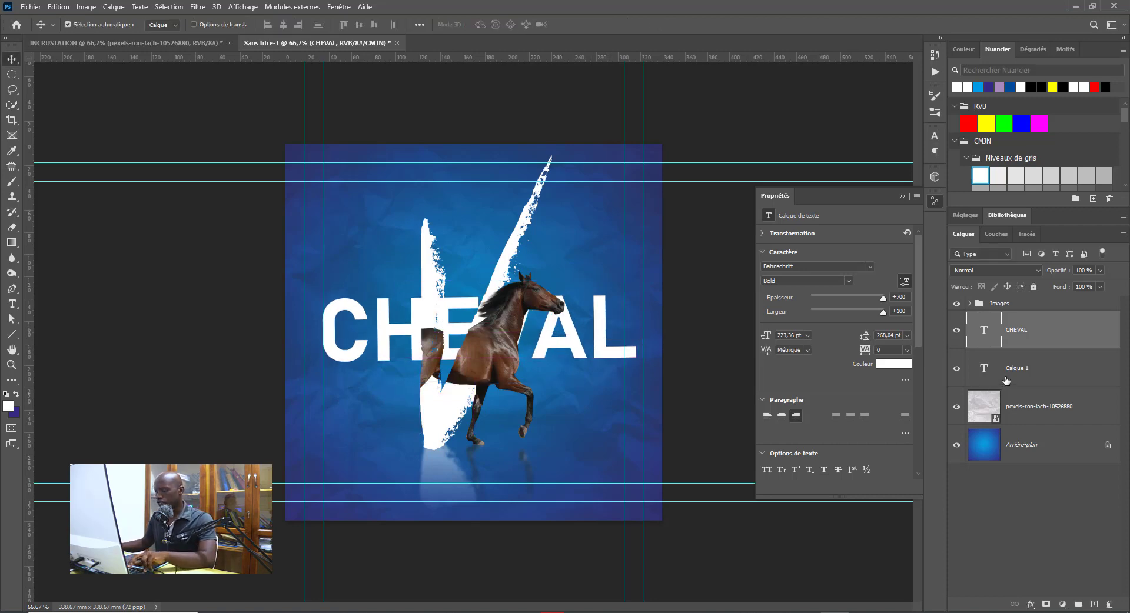
Duplicate the CHEVAL text layer and place the copy above the Images group
key(ctrl+j)
drag(1041, 348, 1037, 299)
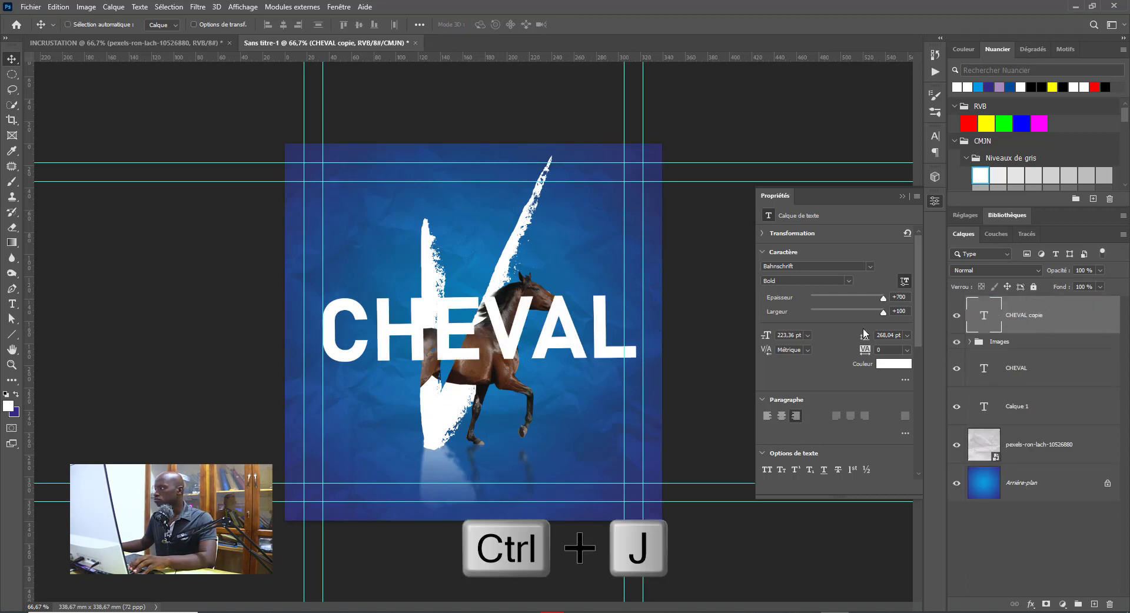
click(928, 202)
Give the upper CHEVAL copy a 2 px white outside stroke and reduce its fill to 0 %
double_click(1080, 312)
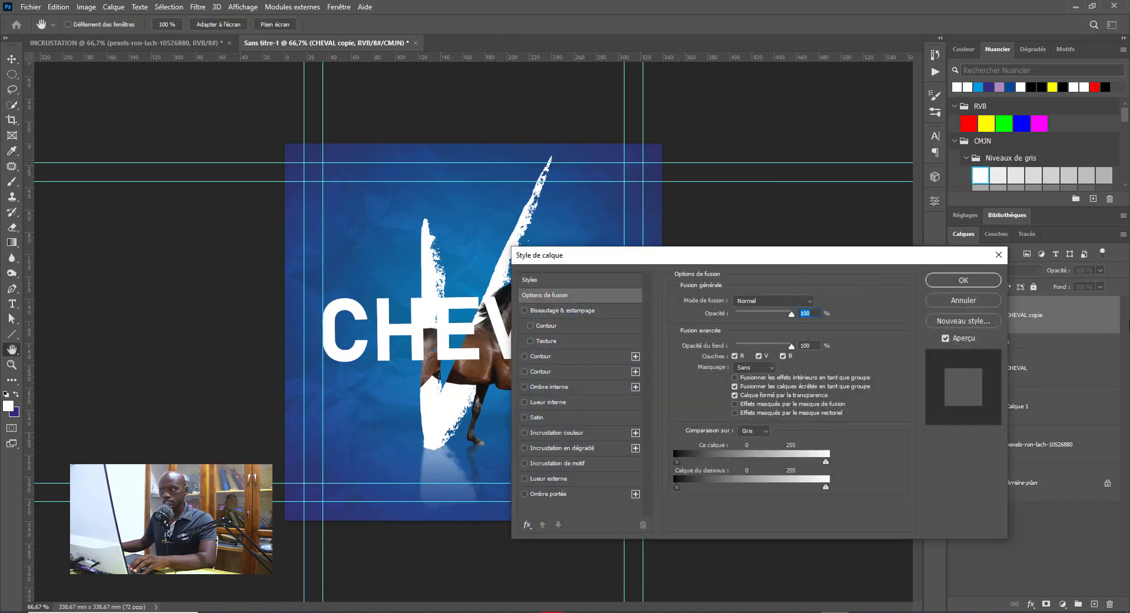
click(547, 371)
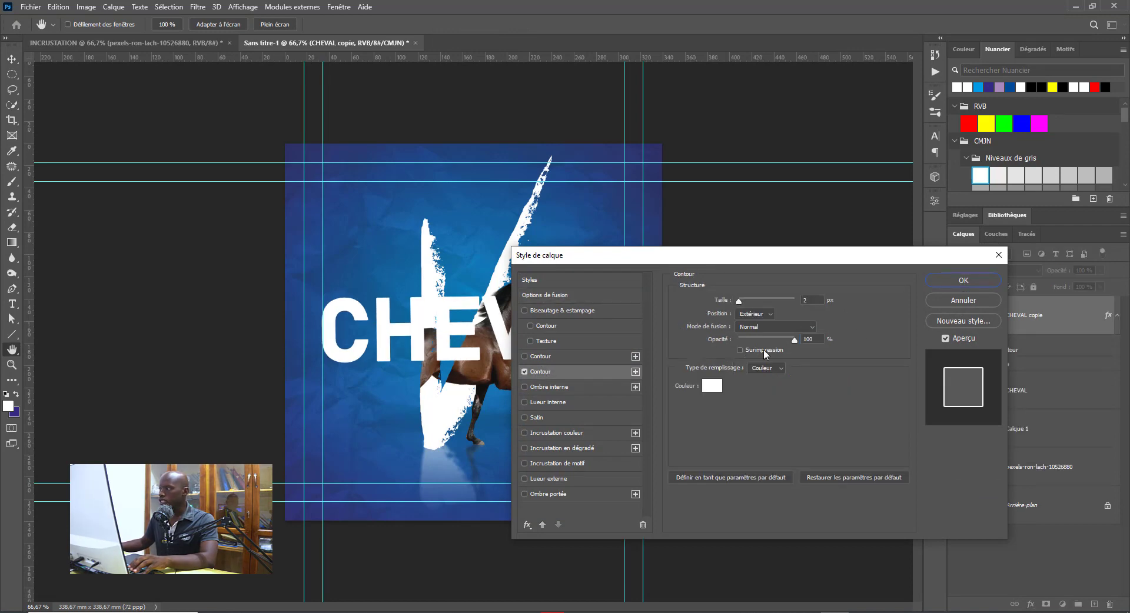
click(962, 280)
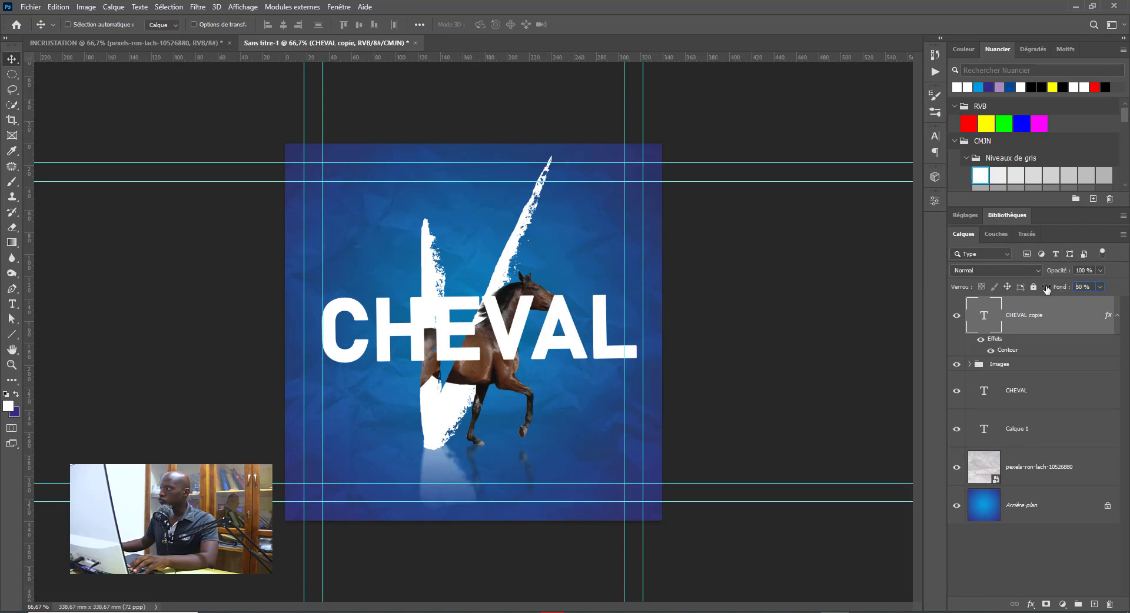
drag(1064, 289, 760, 300)
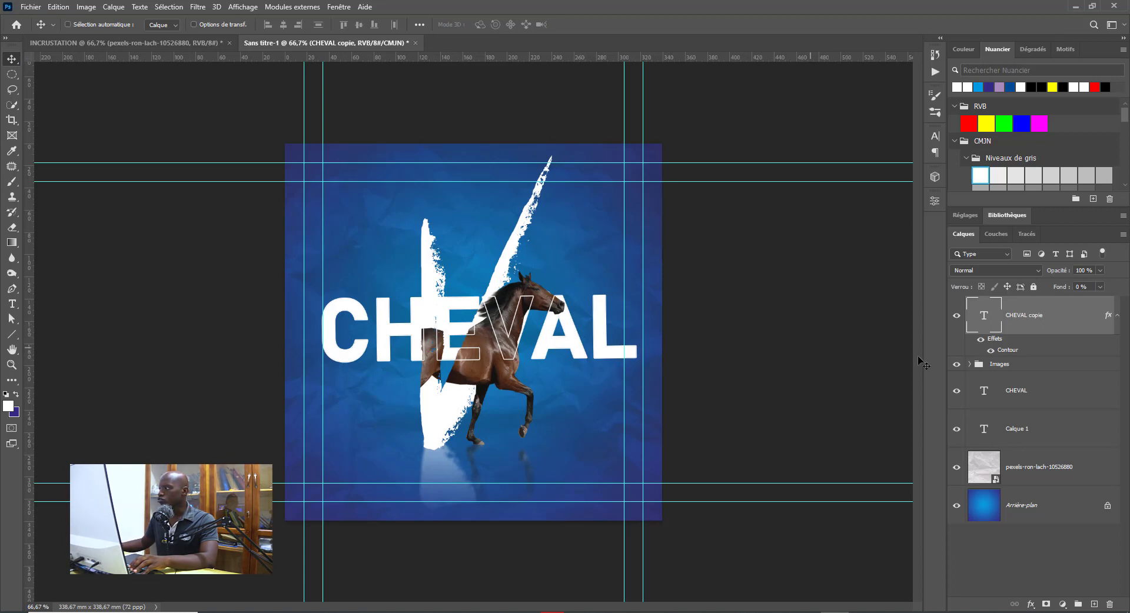
Add a gradient overlay at 100 % opacity to the CHEVAL text layer below the Images group
double_click(1080, 396)
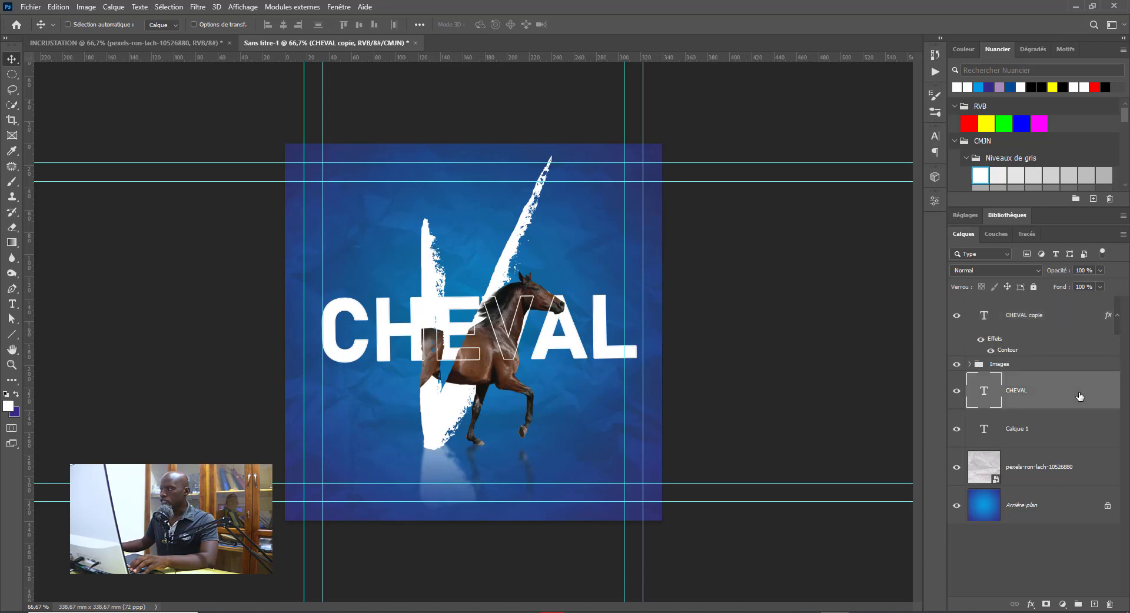
drag(640, 259, 764, 156)
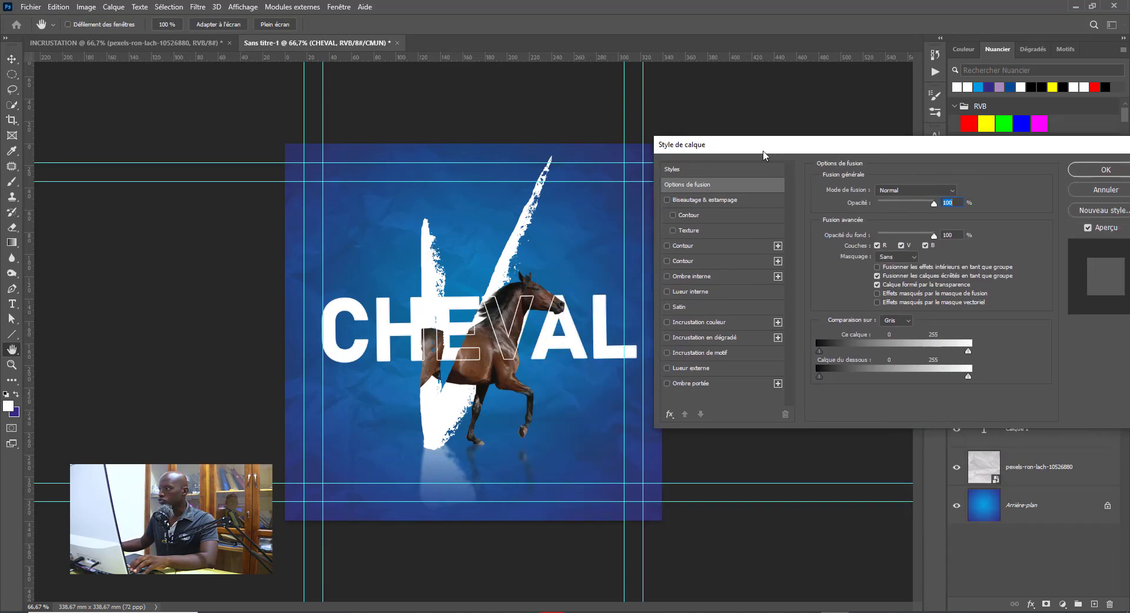
click(705, 338)
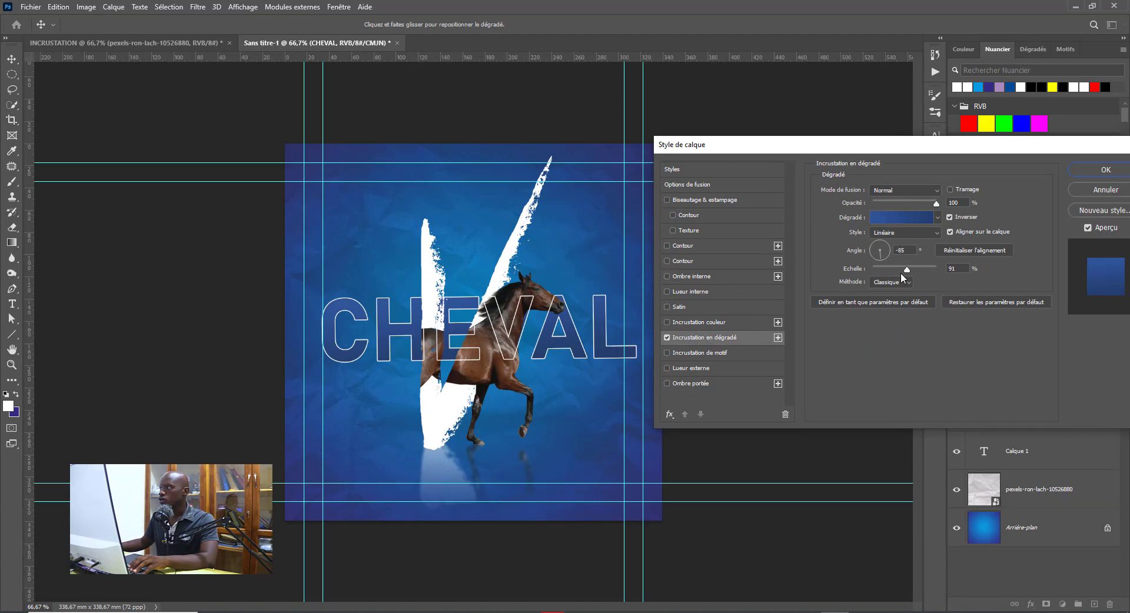
drag(936, 204, 990, 203)
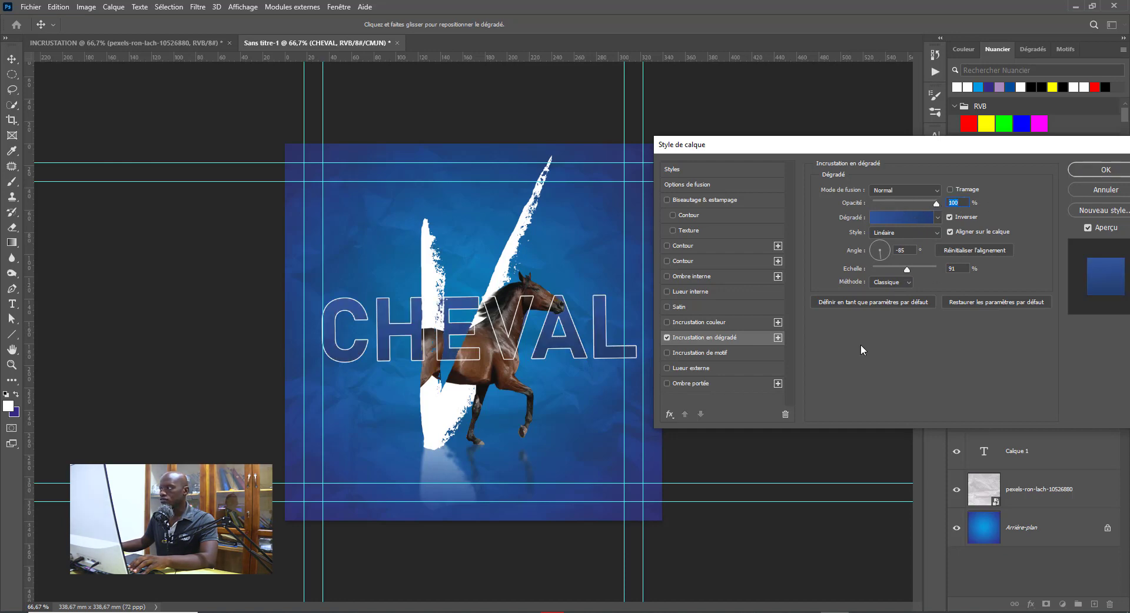
Open the overlay's gradient for editing, try presets from the Bleus group such as Bleu_23, and choose Bleu_30
click(898, 217)
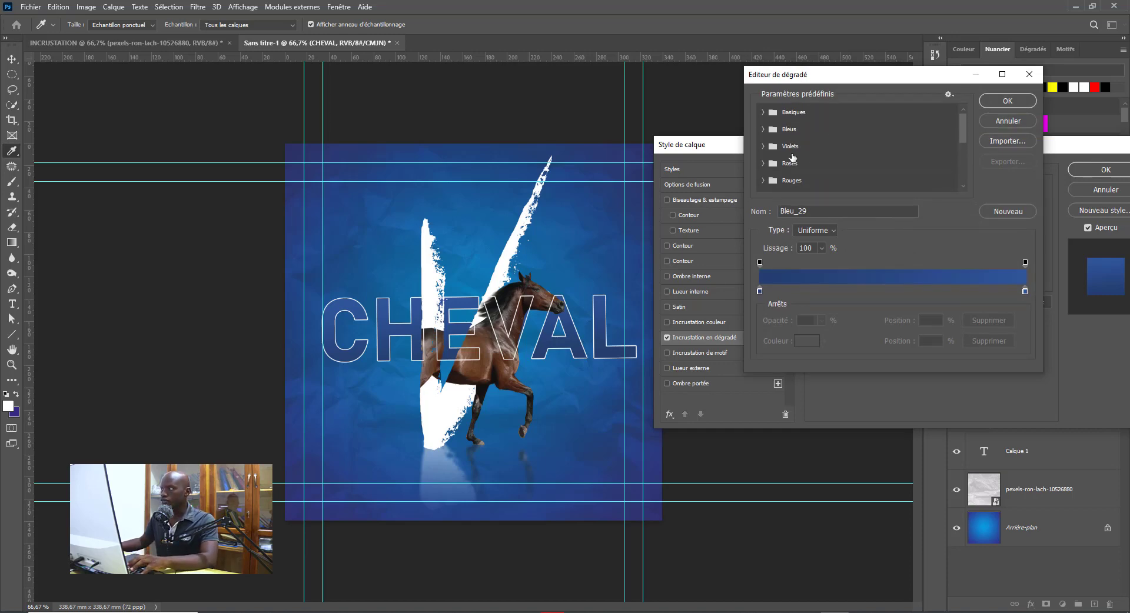
click(774, 135)
click(763, 130)
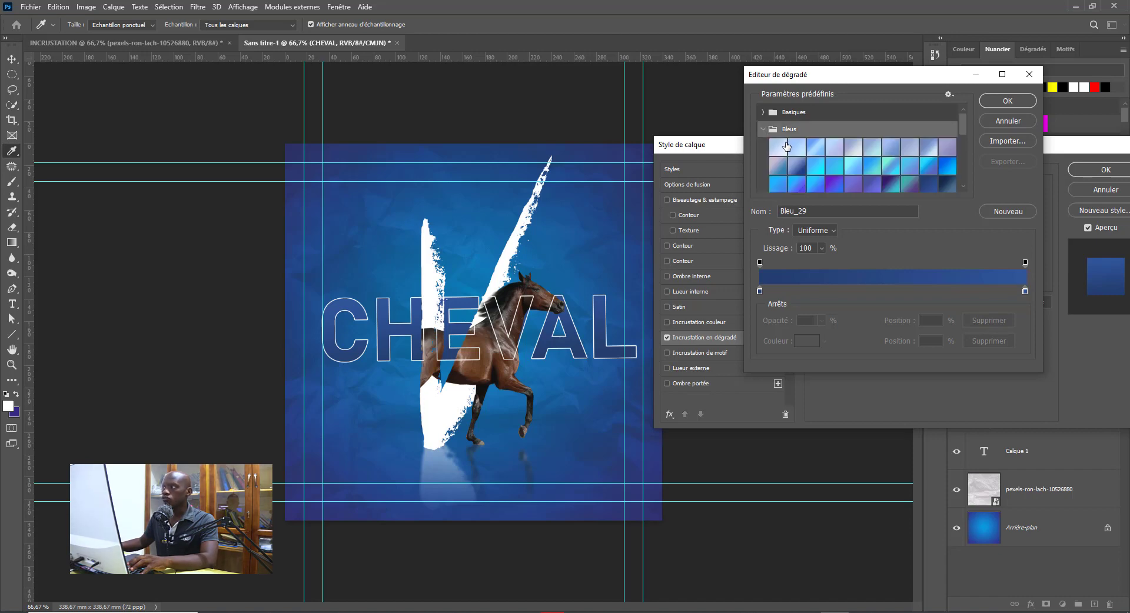
click(890, 185)
click(929, 185)
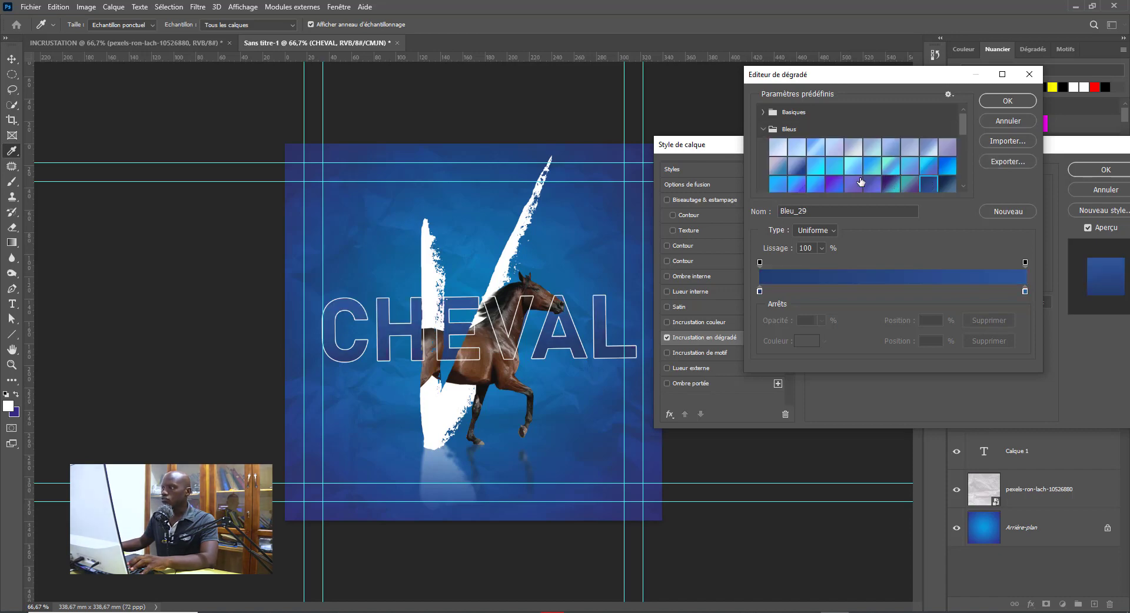
scroll(860, 182, down, 1)
click(836, 178)
click(823, 177)
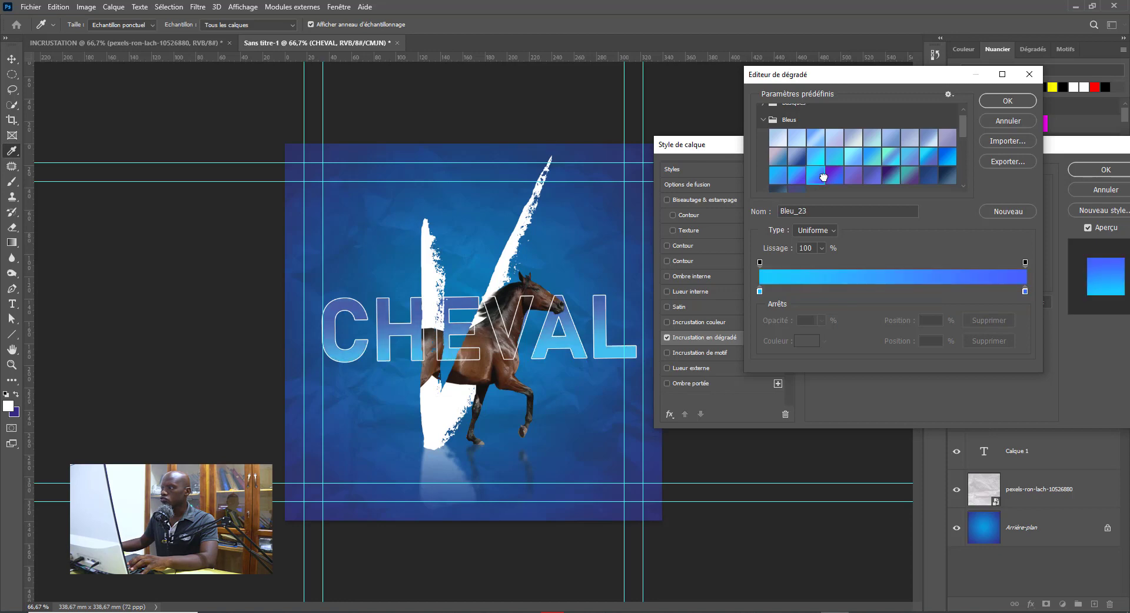
click(948, 176)
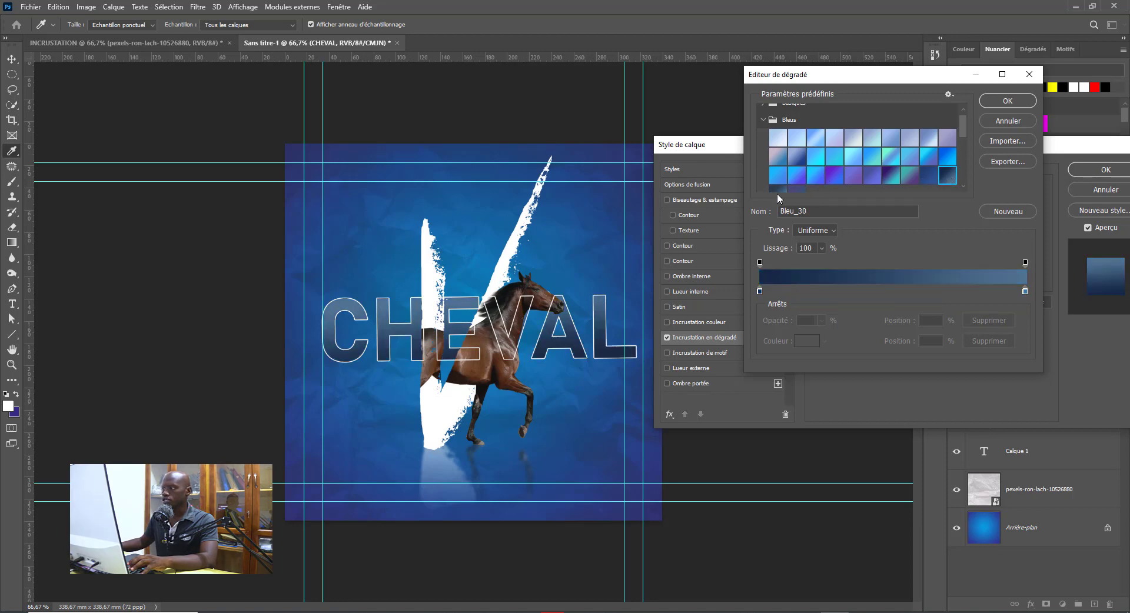
Compare the Bleu_31, Bleu_29 and Bleu_27 presets on the title, and apply Bleu_30 as the overlay's gradient
scroll(914, 176, down, 1)
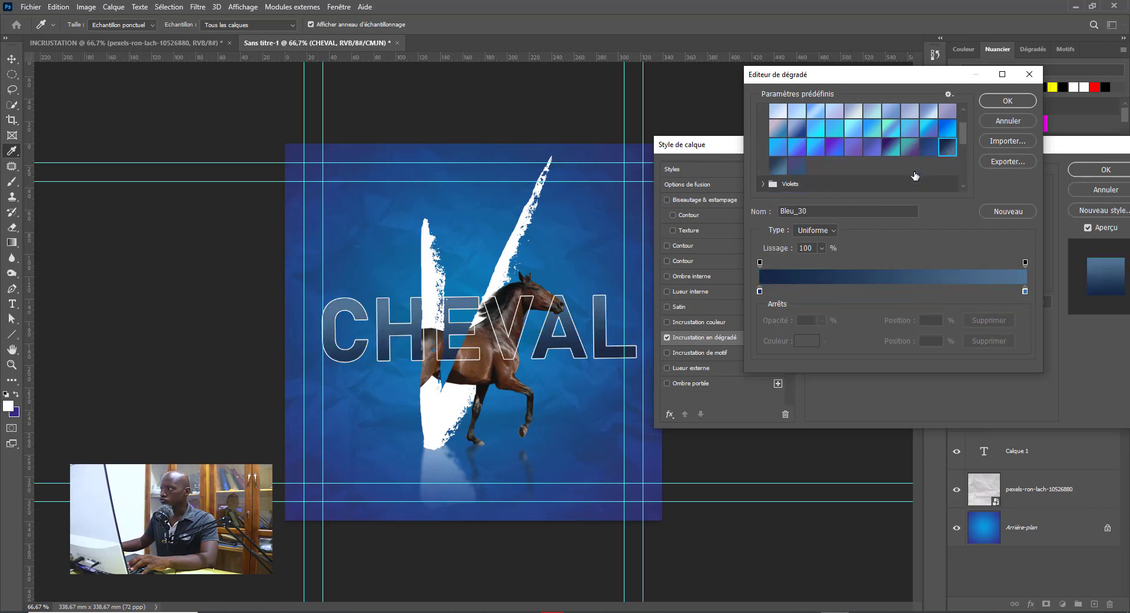
click(781, 167)
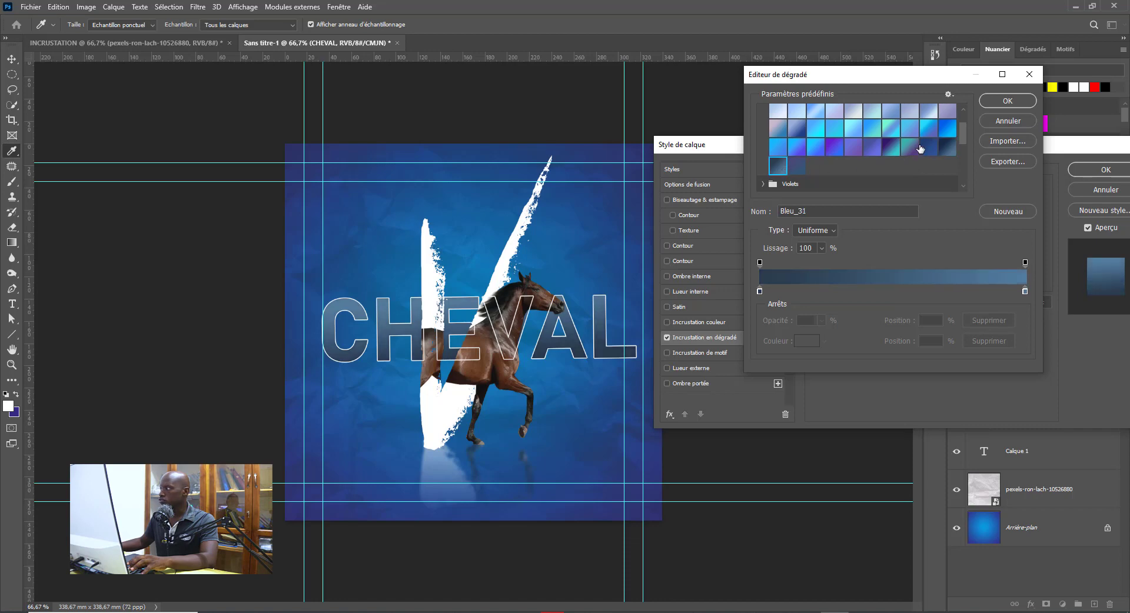
click(925, 148)
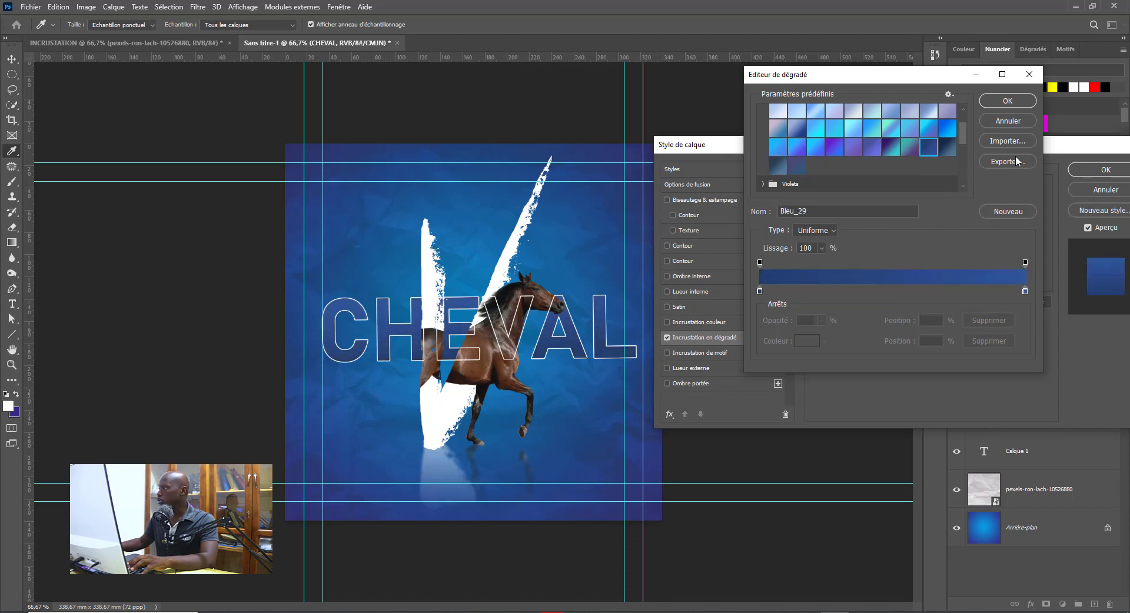
click(949, 150)
click(892, 152)
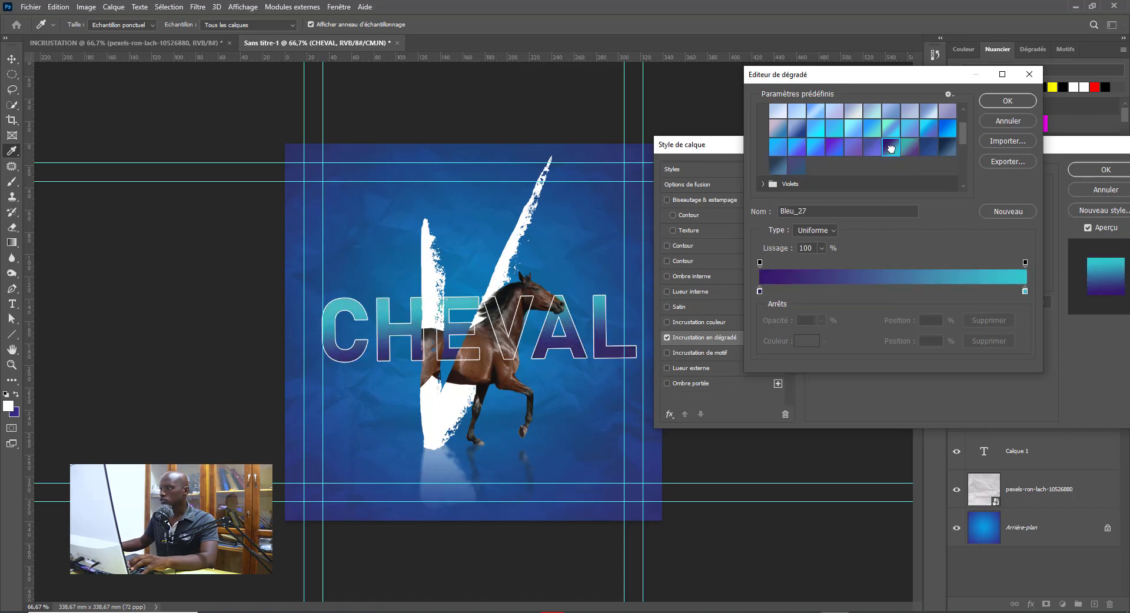
click(927, 151)
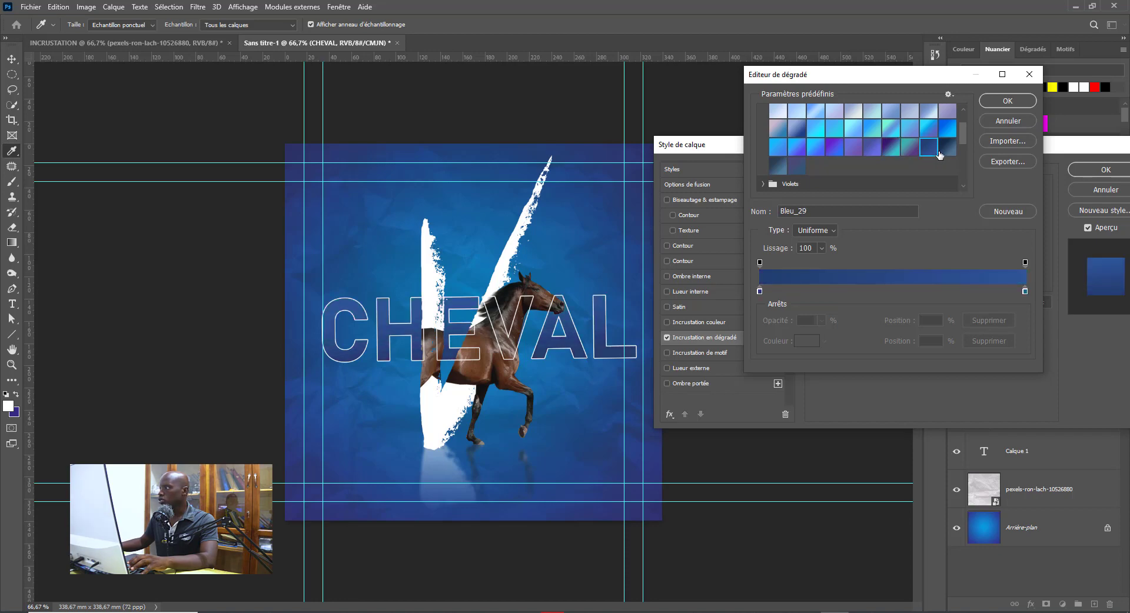
click(946, 150)
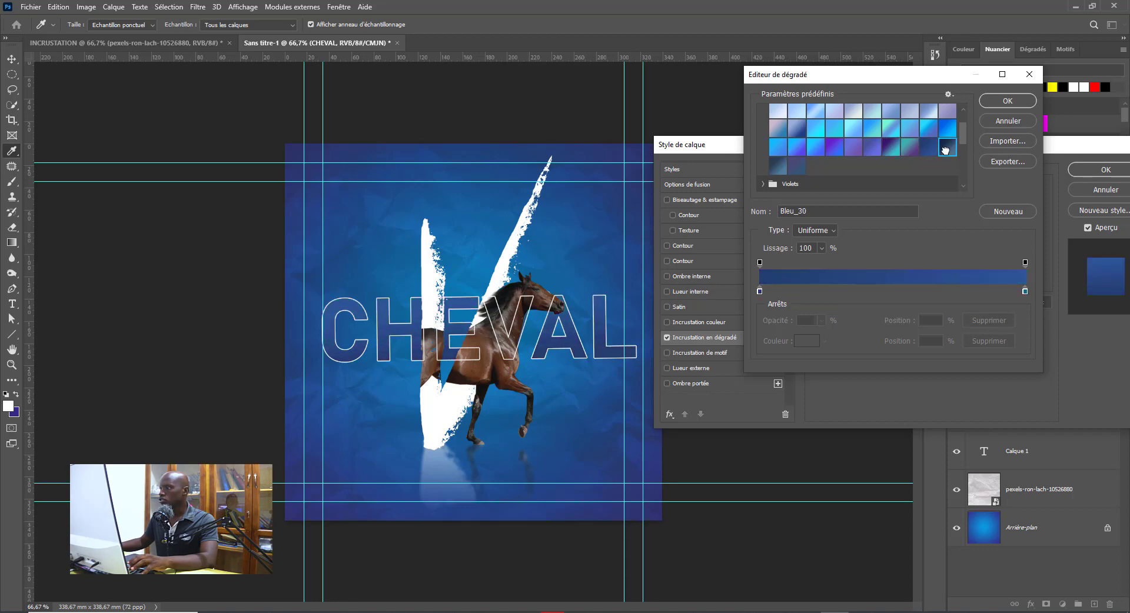
click(1008, 101)
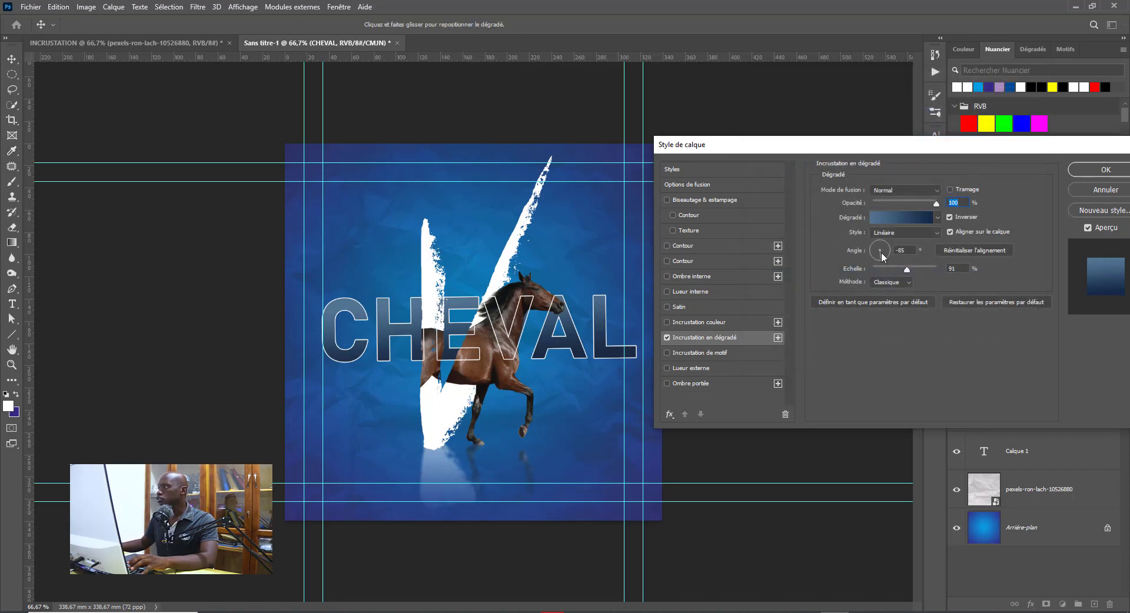
Set the gradient overlay's angle to 93° and its scale to 59 %, and apply the layer style
drag(878, 256, 881, 247)
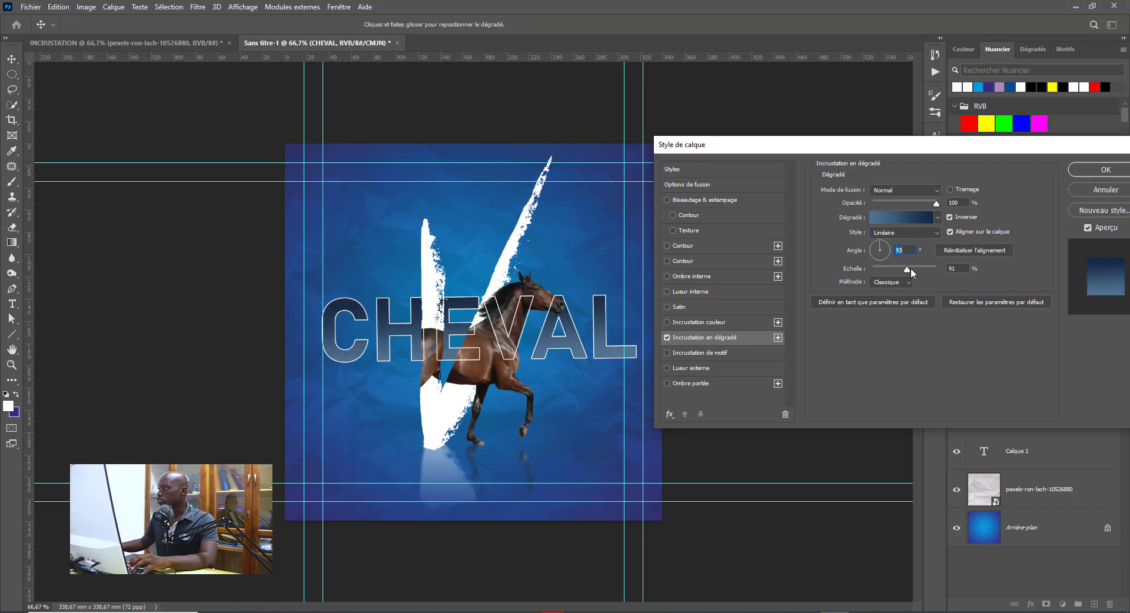
mouse_move(916, 273)
mouse_down()
mouse_move(875, 272)
mouse_move(893, 273)
mouse_up()
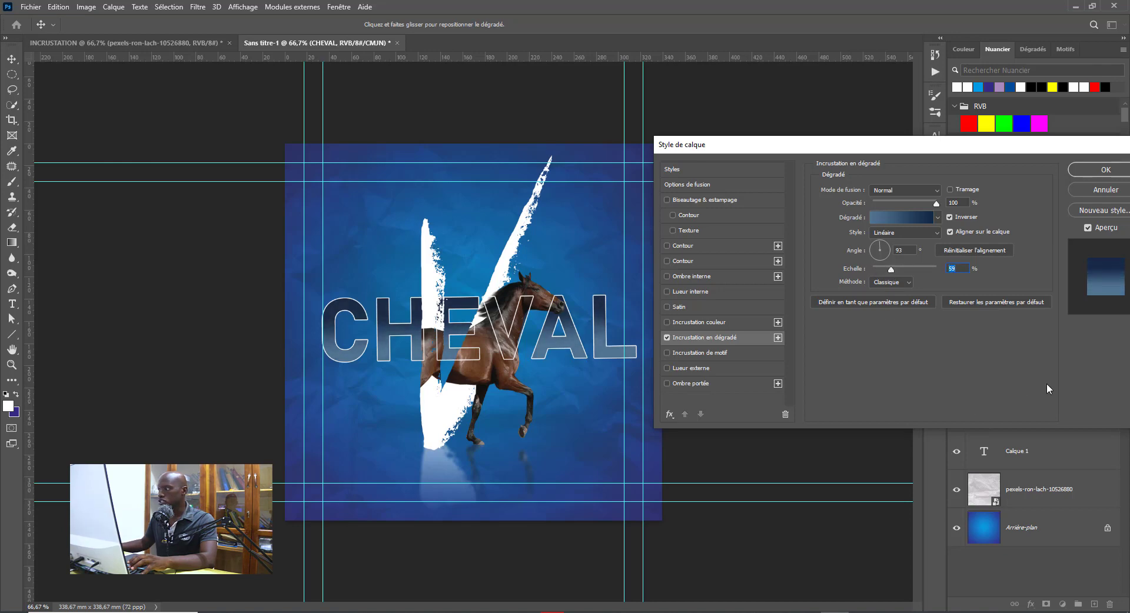
click(1100, 170)
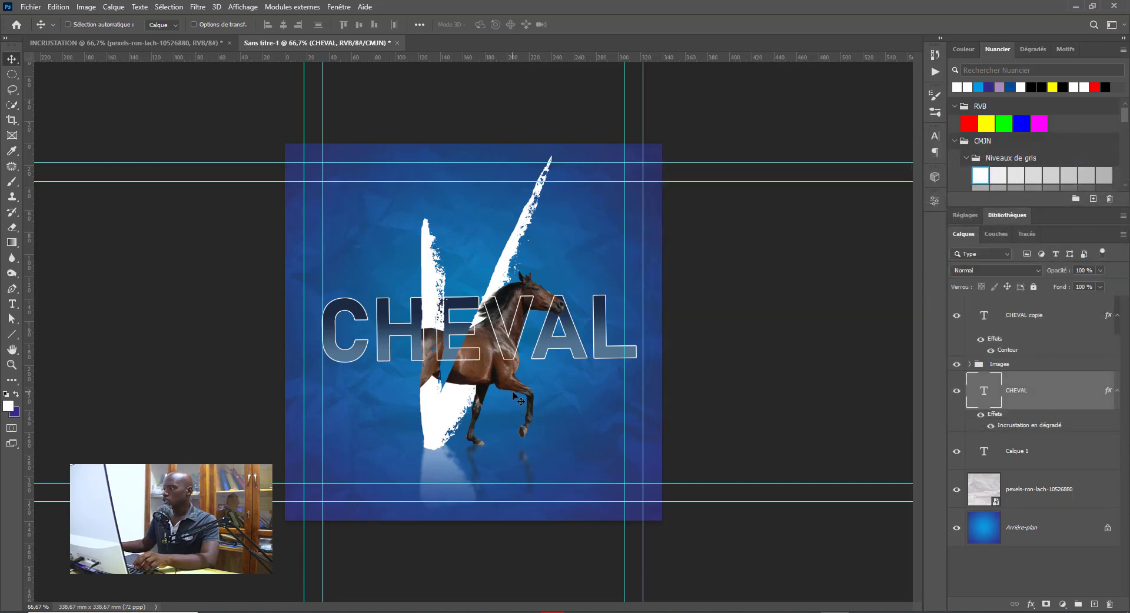